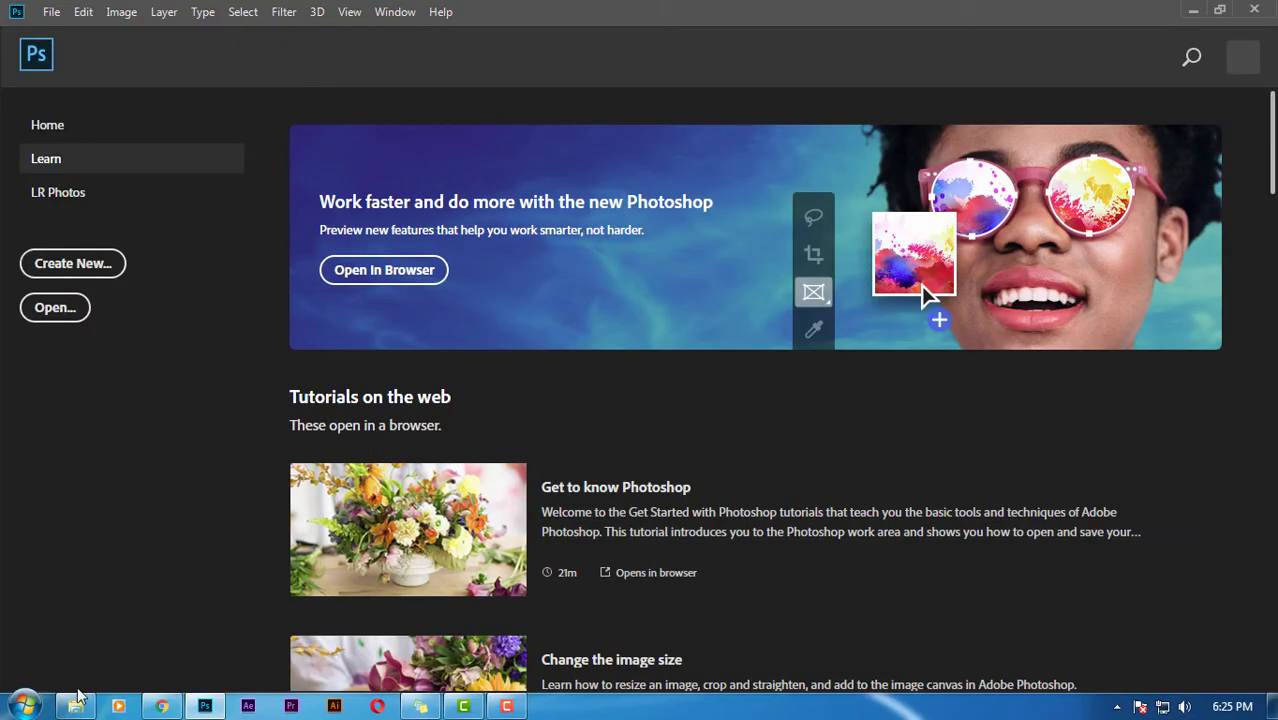
# - Drag hens.jpg from the Remove fence folder into the Photoshop workspace to open it
pyautogui.click(75, 707)
pyautogui.moveTo(190, 143); pyautogui.dragTo(750, 8)
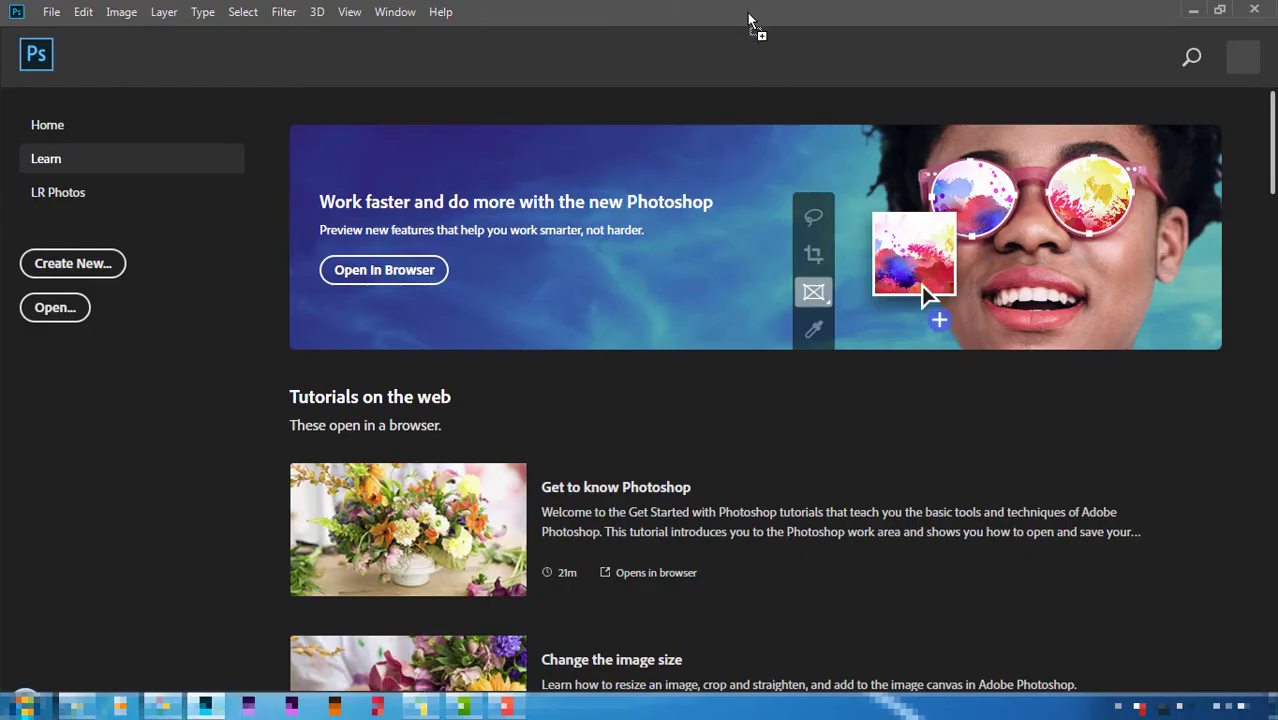
pyautogui.moveTo(925, 295); pyautogui.dragTo(925, 300)
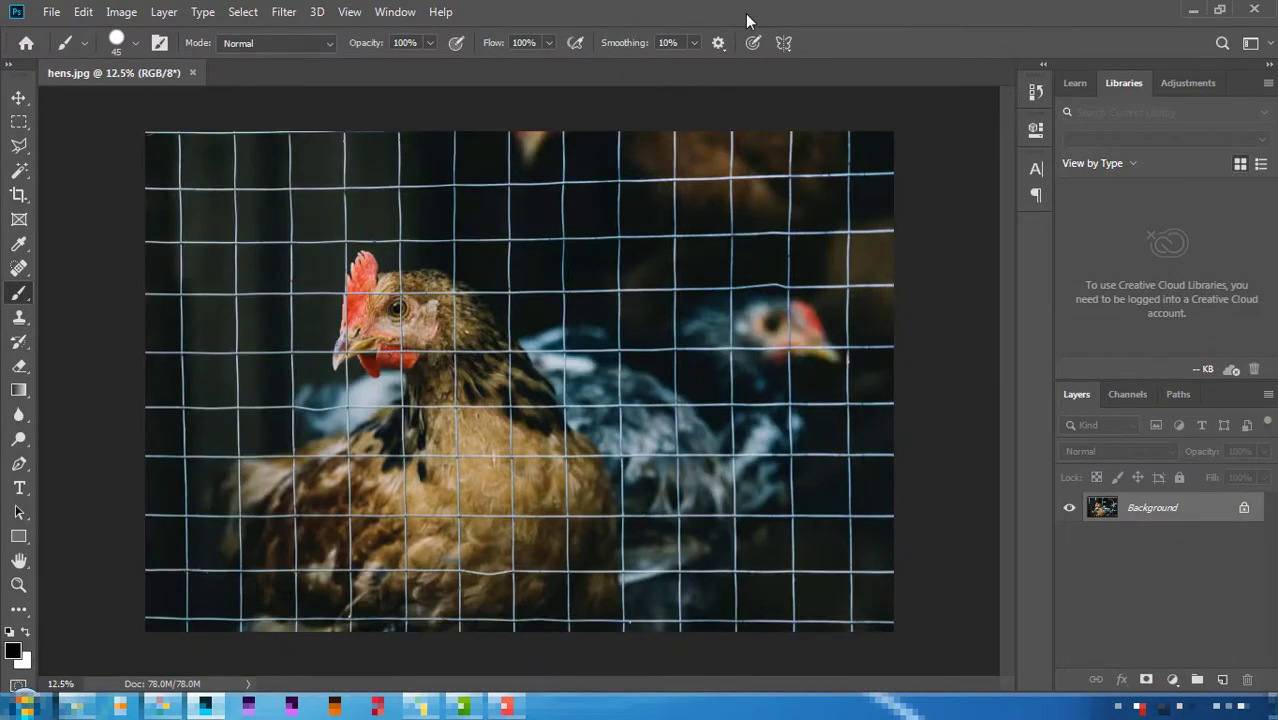
# - Add a new empty layer, pick the black Brush, and zoom onto the photo's top edge
pyautogui.click(19, 98)
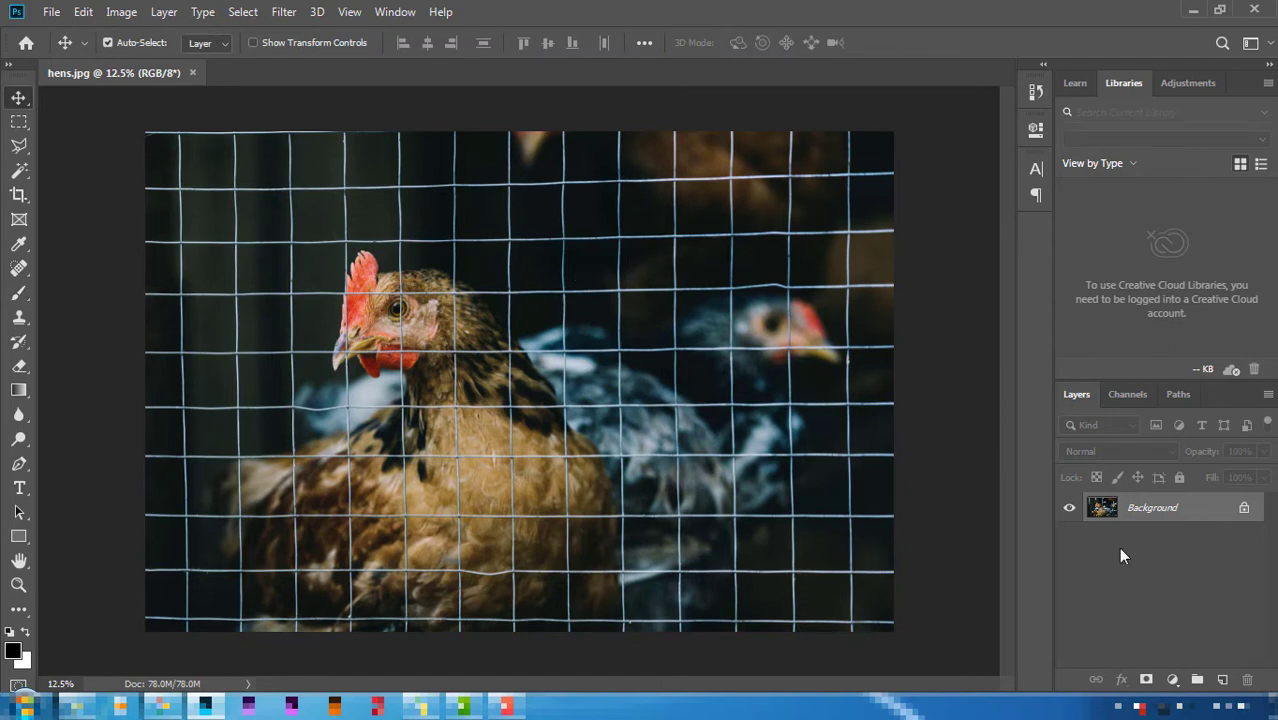
pyautogui.click(1224, 680)
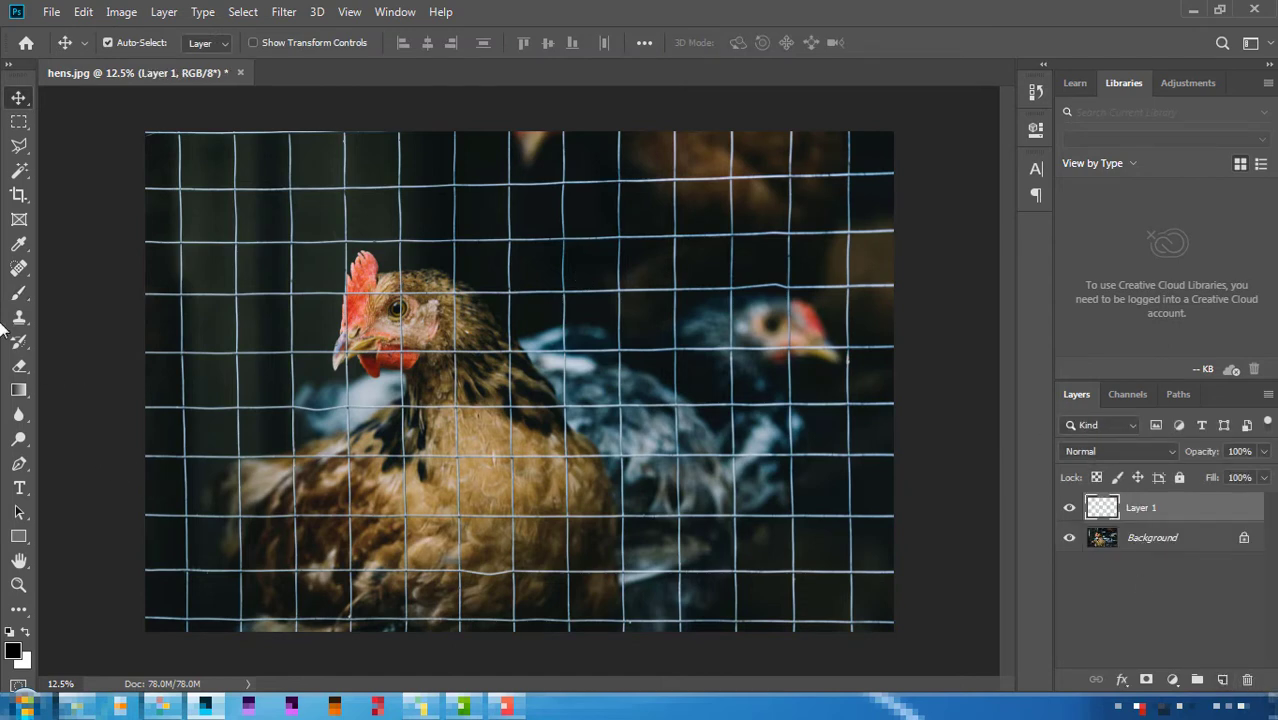
pyautogui.click(19, 295)
pyautogui.rightClick(336, 276)
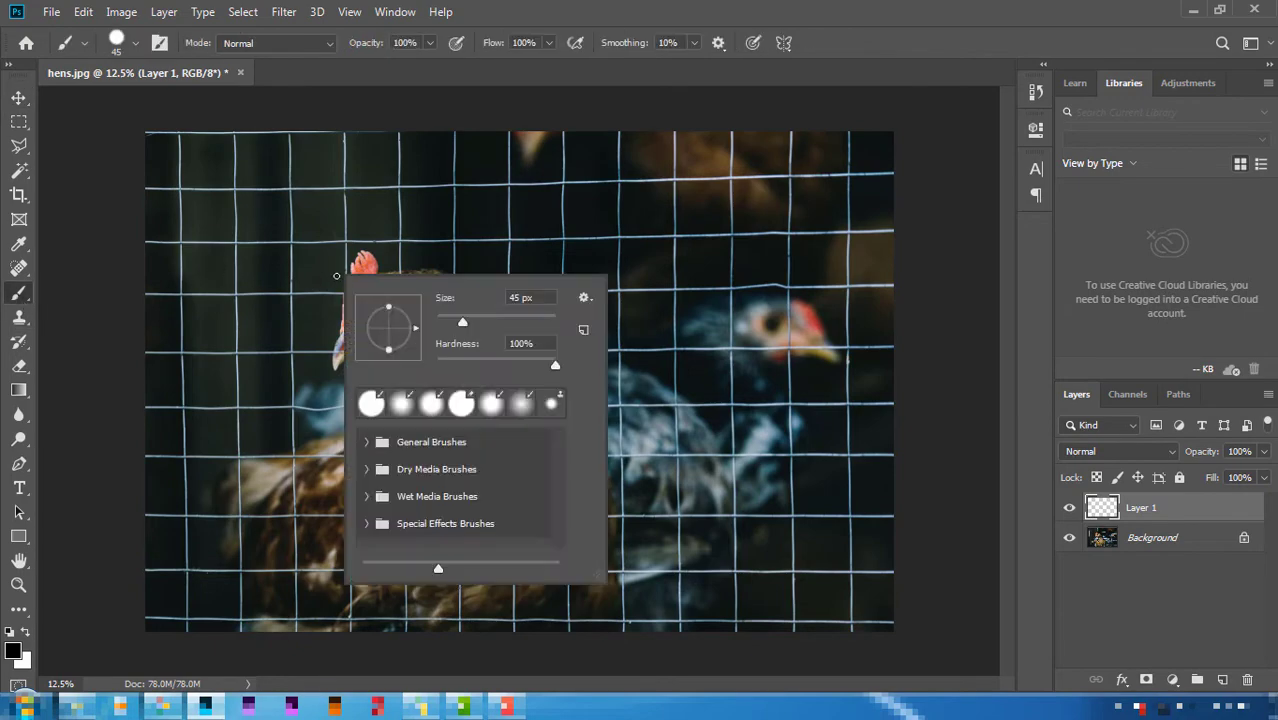
pyautogui.click(521, 245)
pyautogui.hotkey('ctrl', '+')
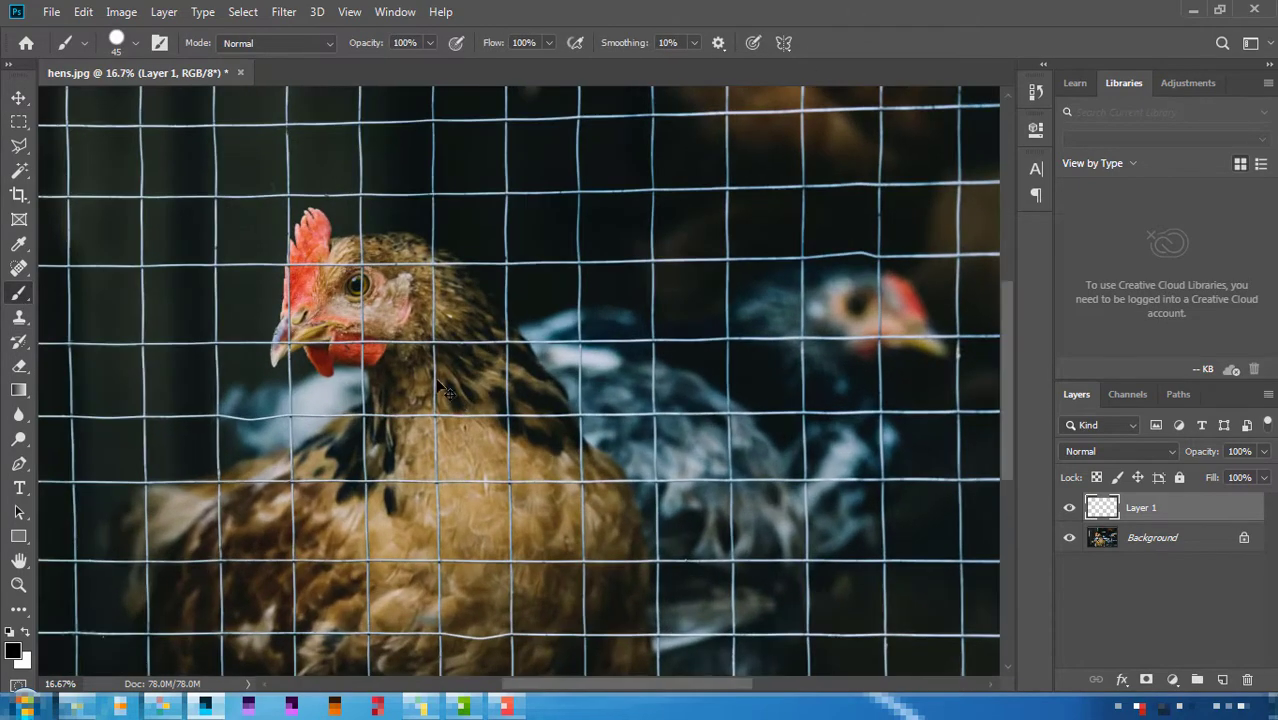
pyautogui.hotkey('ctrl', '+')
pyautogui.hotkey('ctrl', '+')
pyautogui.moveTo(285, 328); pyautogui.dragTo(535, 571)
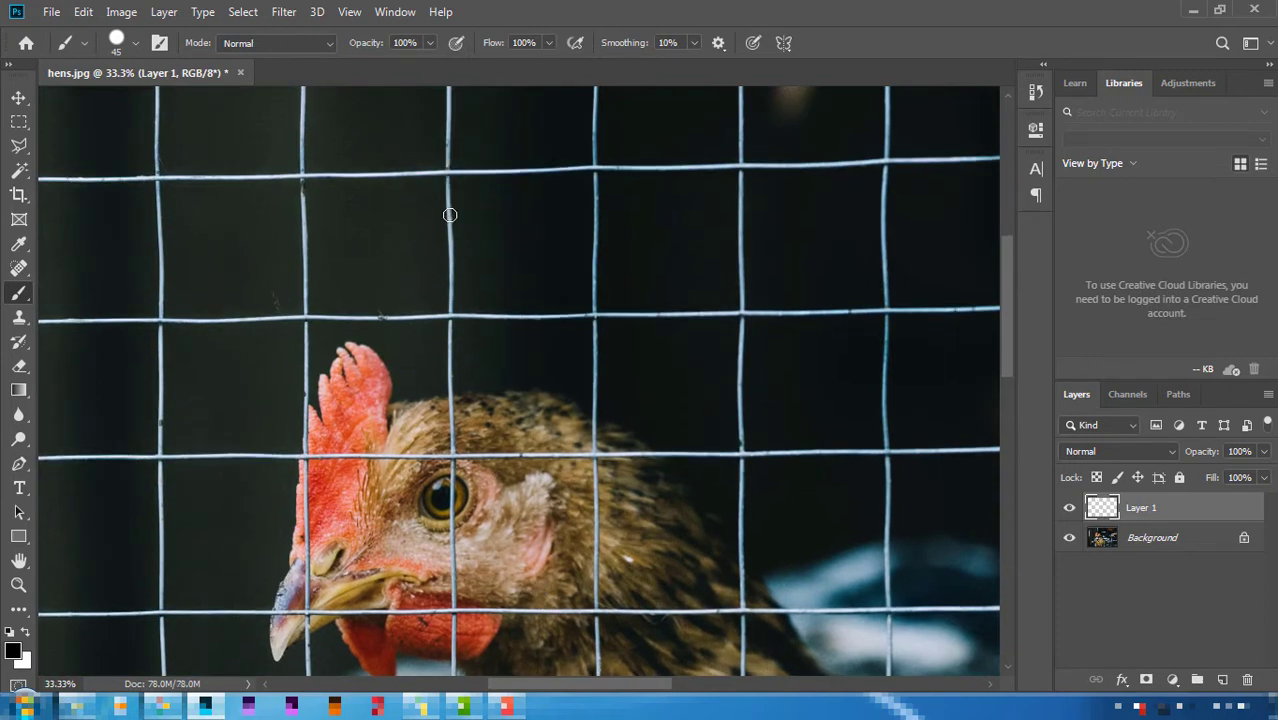
pyautogui.moveTo(450, 215); pyautogui.dragTo(790, 210)
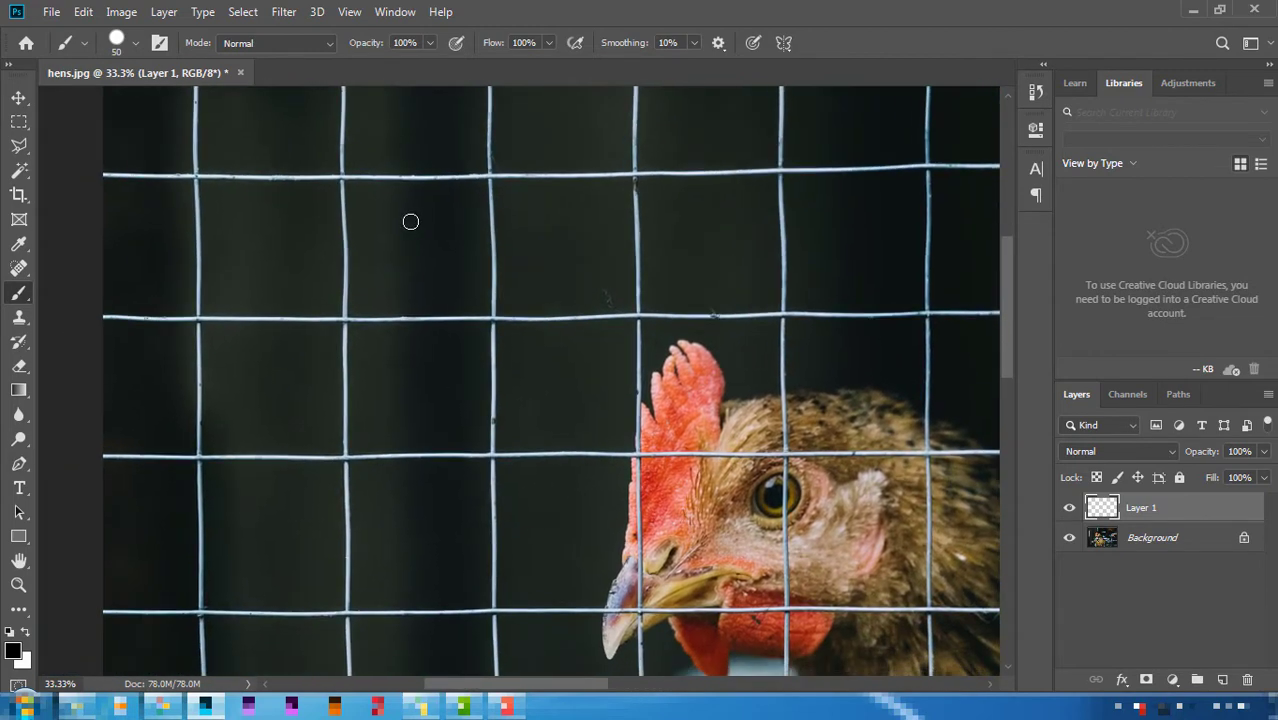
pyautogui.moveTo(316, 282); pyautogui.dragTo(306, 423)
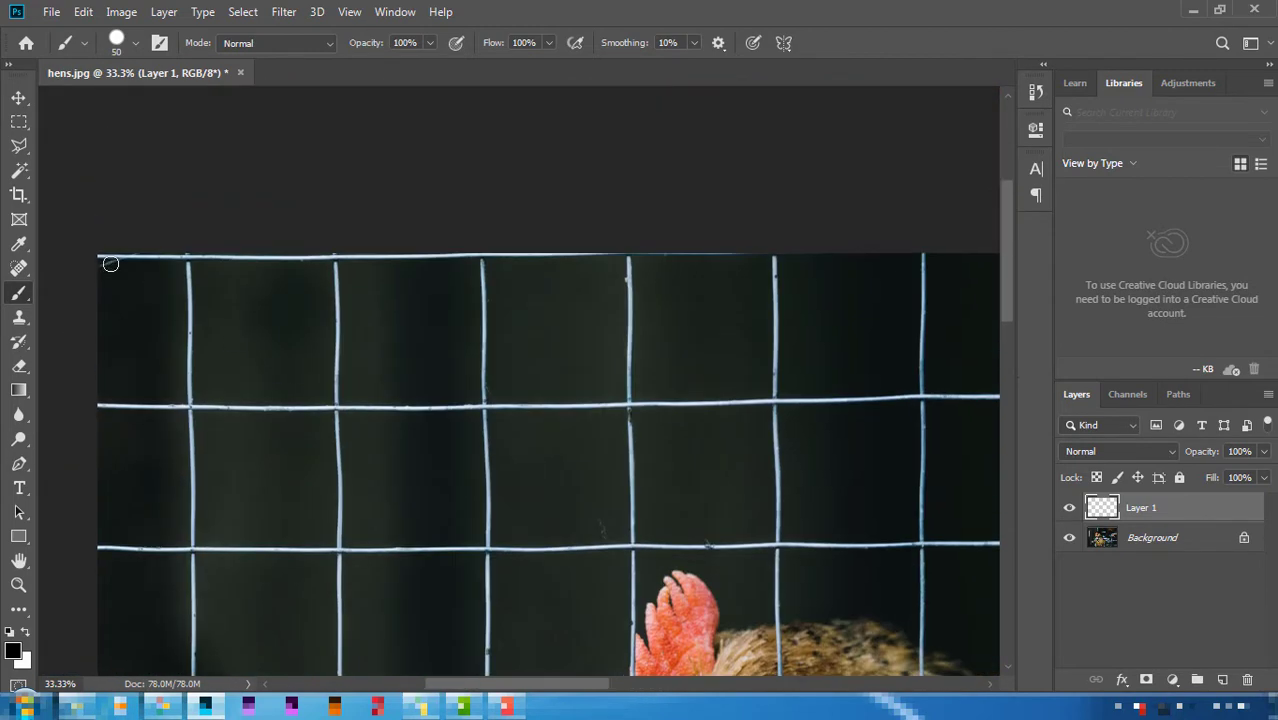
# - Paint straight black strokes along the top two horizontal fence wires
pyautogui.keyDown('shift'); pyautogui.click(757, 251); pyautogui.keyUp('shift')
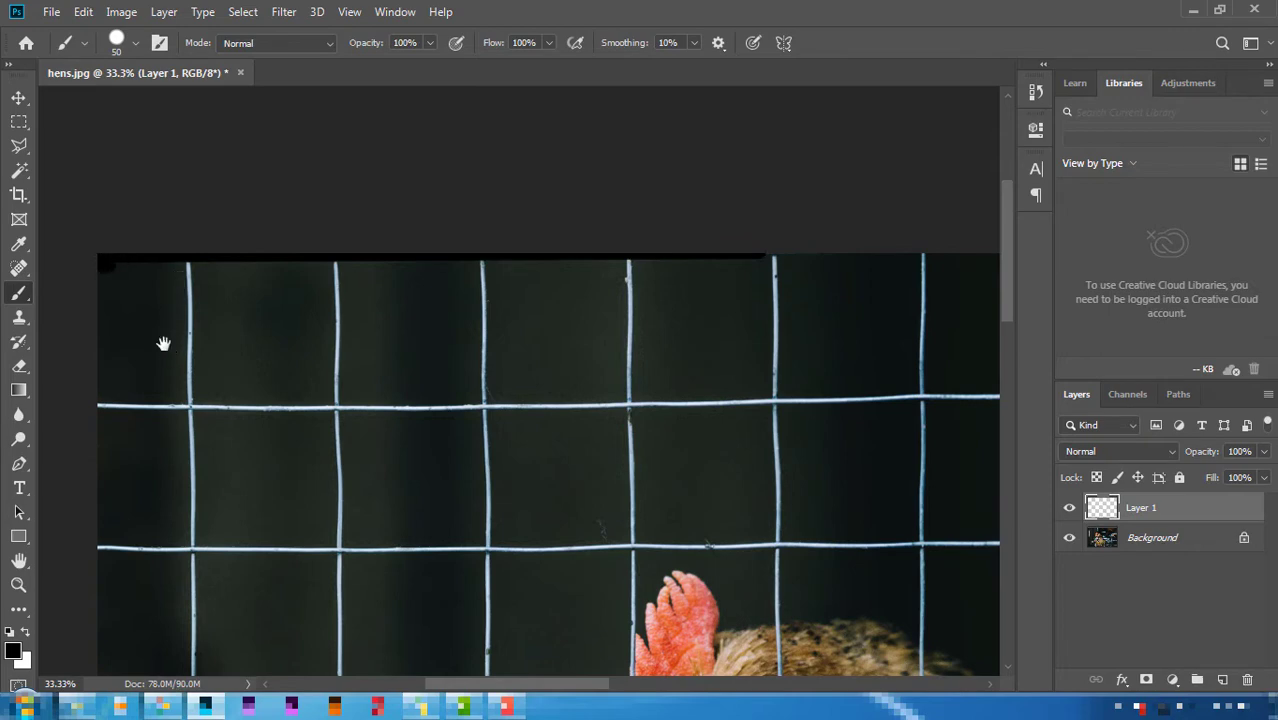
pyautogui.moveTo(163, 344); pyautogui.dragTo(146, 326)
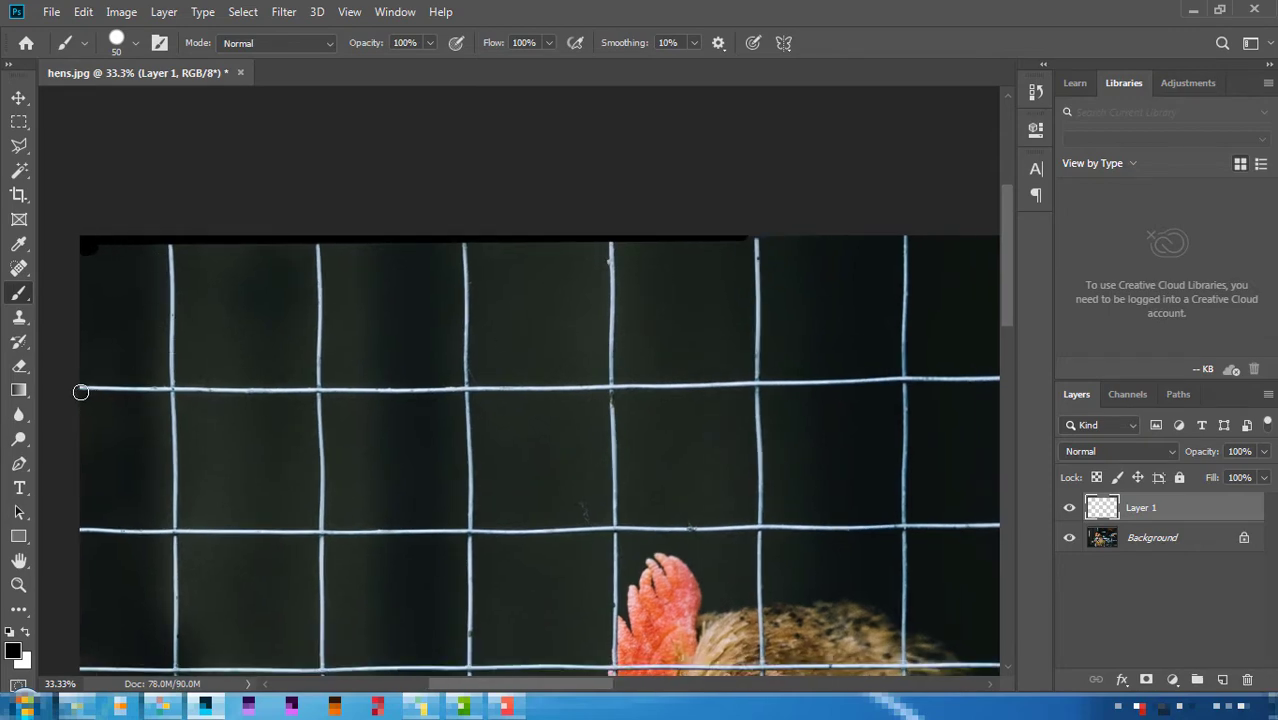
pyautogui.keyDown('shift'); pyautogui.click(611, 388); pyautogui.keyUp('shift')
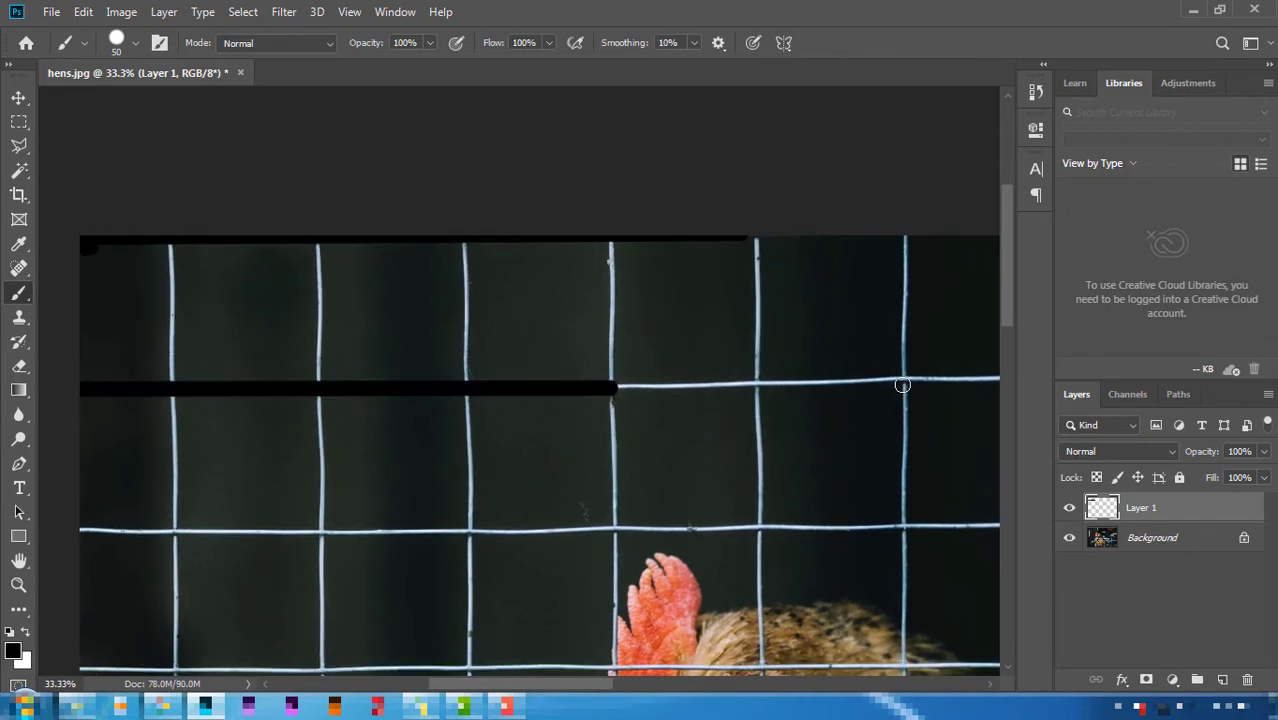
pyautogui.keyDown('shift'); pyautogui.click(907, 379); pyautogui.keyUp('shift')
pyautogui.moveTo(907, 379); pyautogui.dragTo(142, 385)
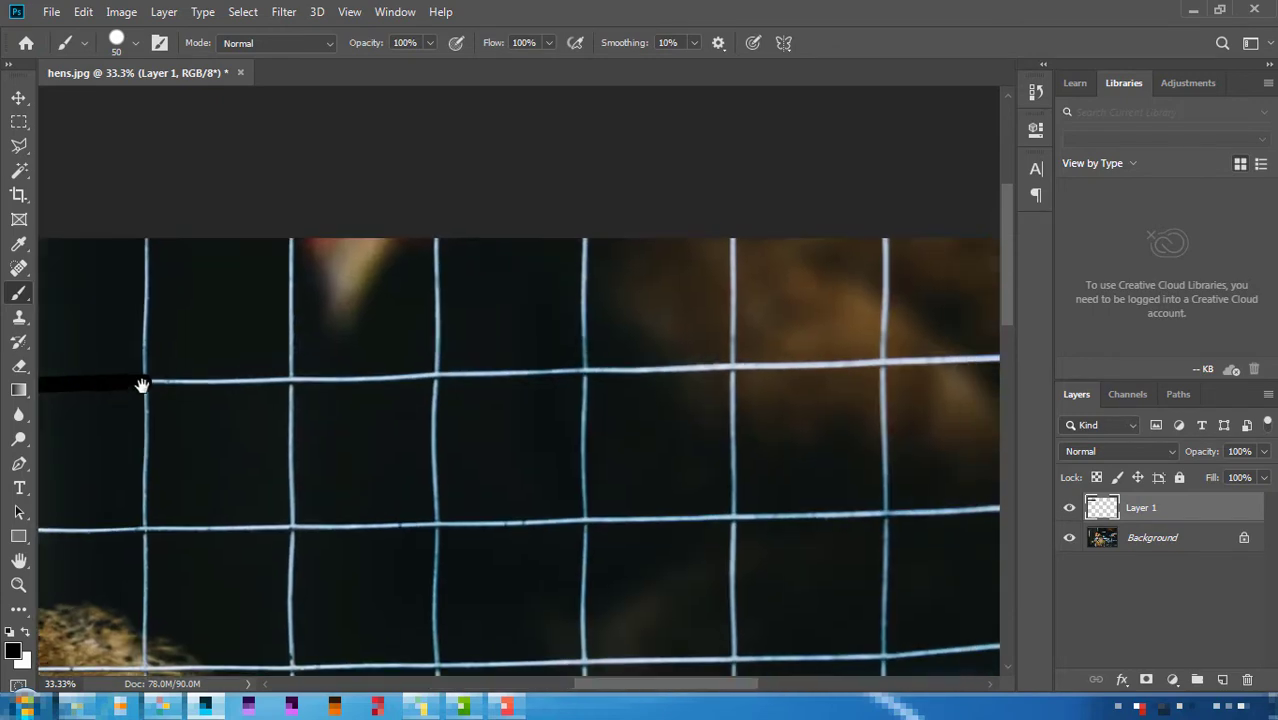
pyautogui.keyDown('shift'); pyautogui.click(733, 366); pyautogui.keyUp('shift')
pyautogui.keyDown('shift'); pyautogui.click(884, 362); pyautogui.keyUp('shift')
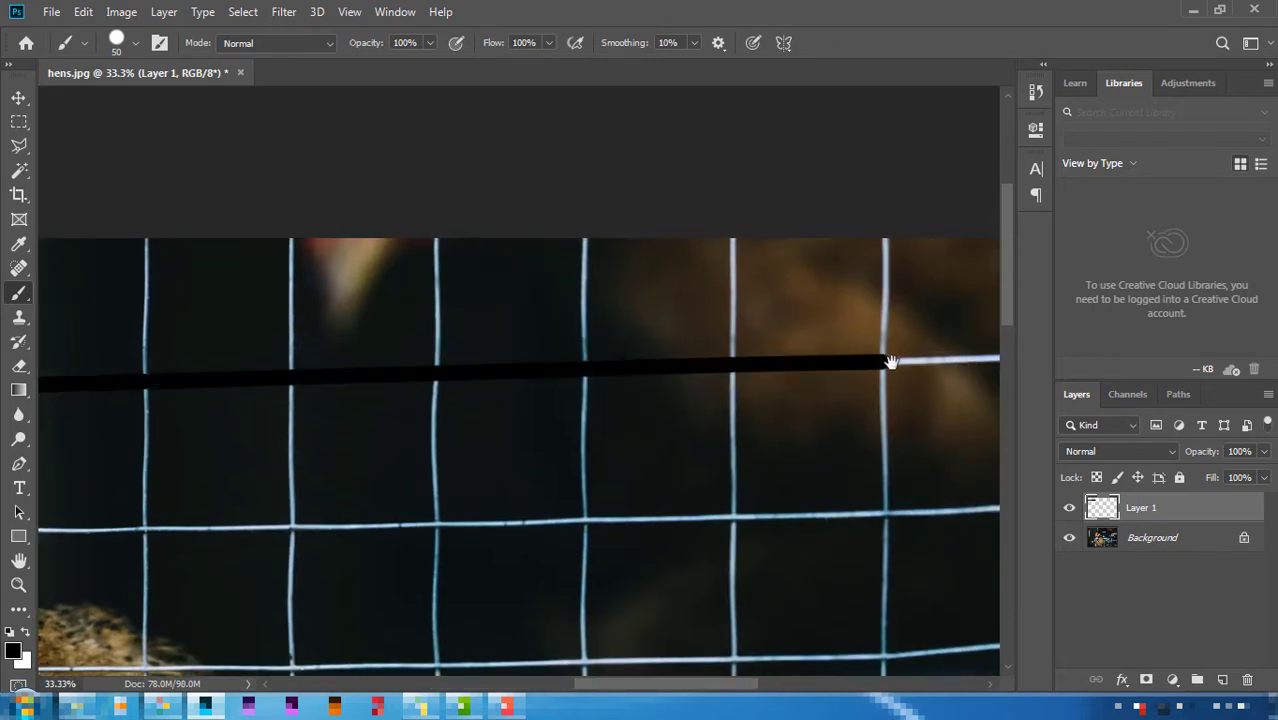
pyautogui.moveTo(884, 362); pyautogui.dragTo(600, 368)
pyautogui.keyDown('shift'); pyautogui.click(760, 355); pyautogui.keyUp('shift')
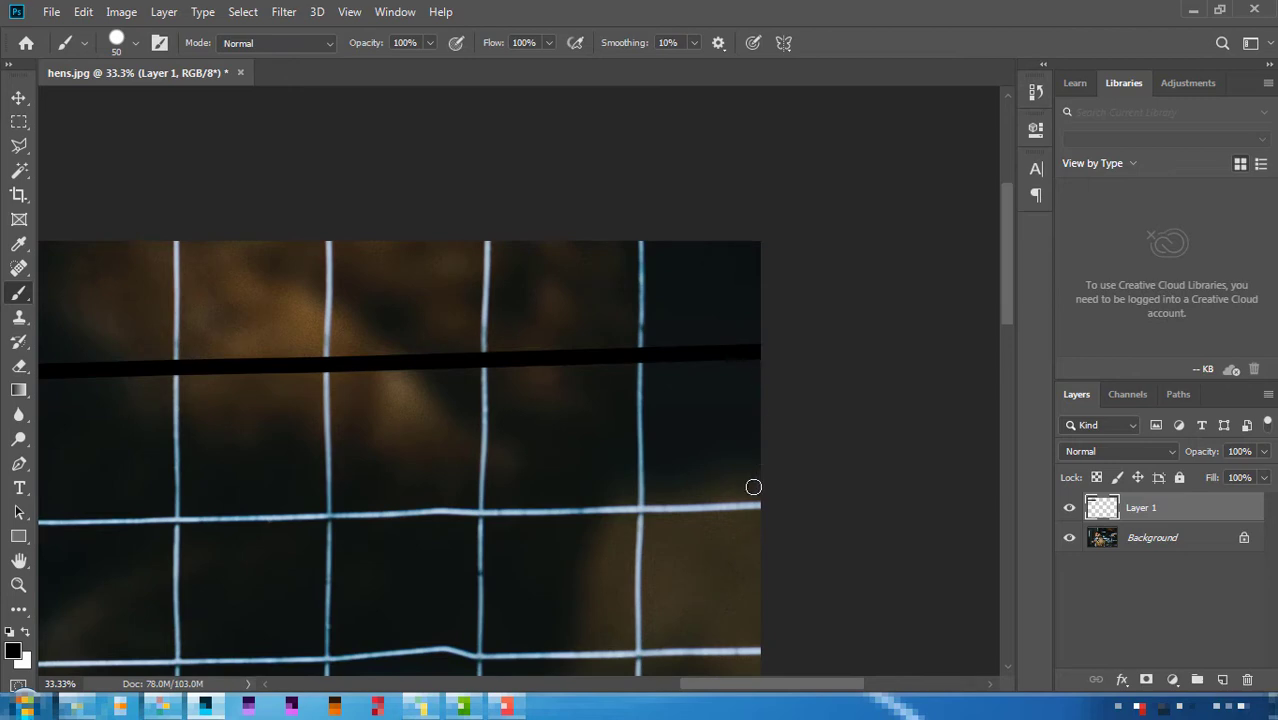
pyautogui.hotkey('ctrl', '-')
pyautogui.hotkey('ctrl', '-')
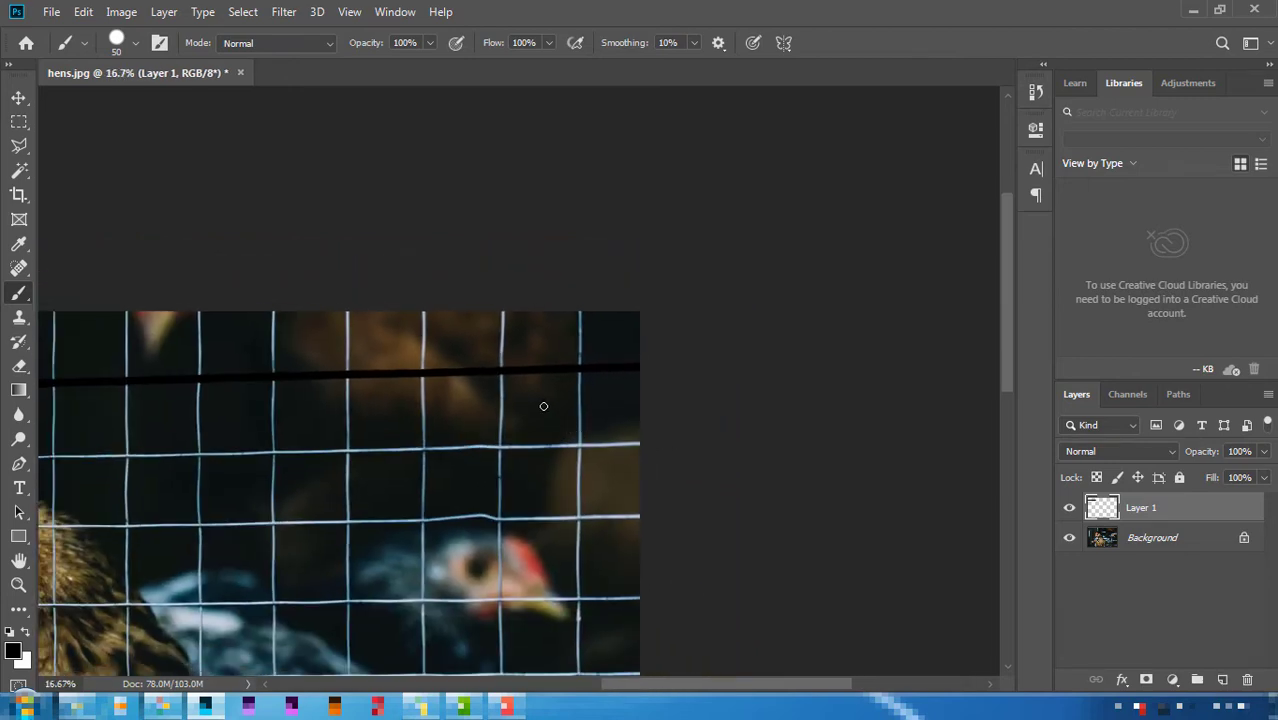
pyautogui.moveTo(543, 406); pyautogui.dragTo(884, 148)
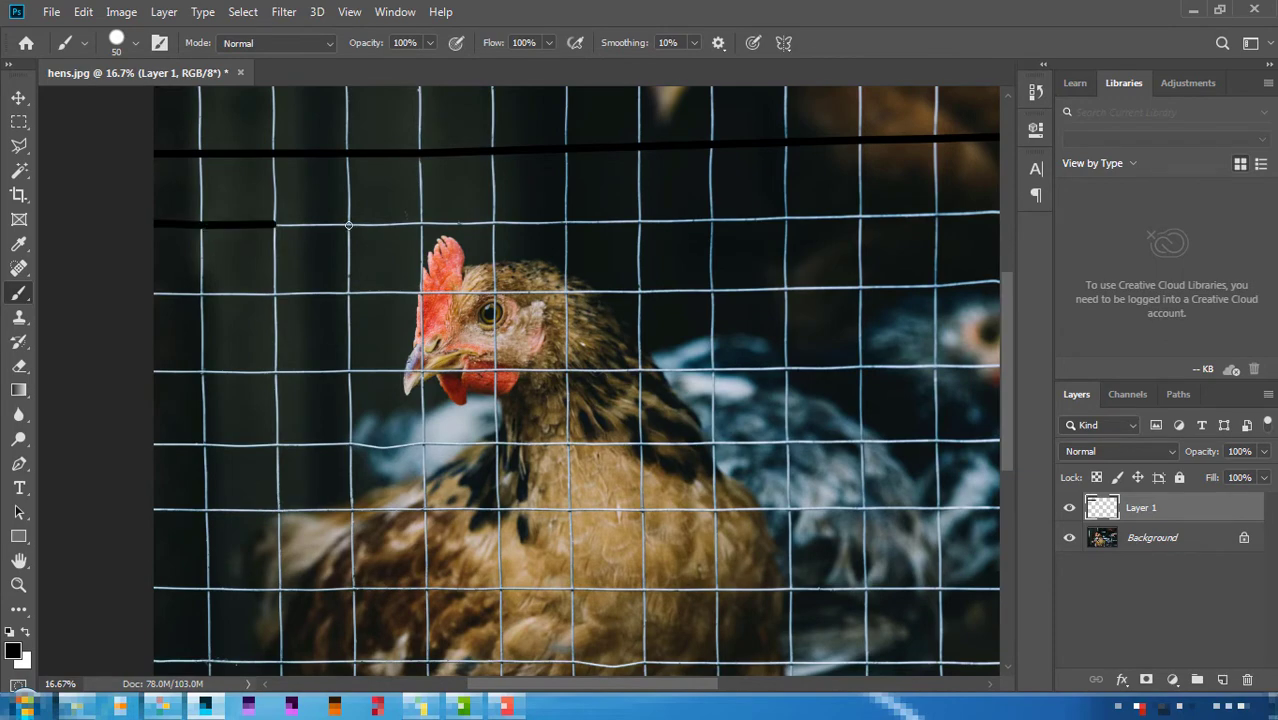
pyautogui.hotkey('ctrl', '+')
# - Paint black strokes over the upper horizontal wires across the photo's right side
pyautogui.moveTo(374, 185); pyautogui.dragTo(361, 331)
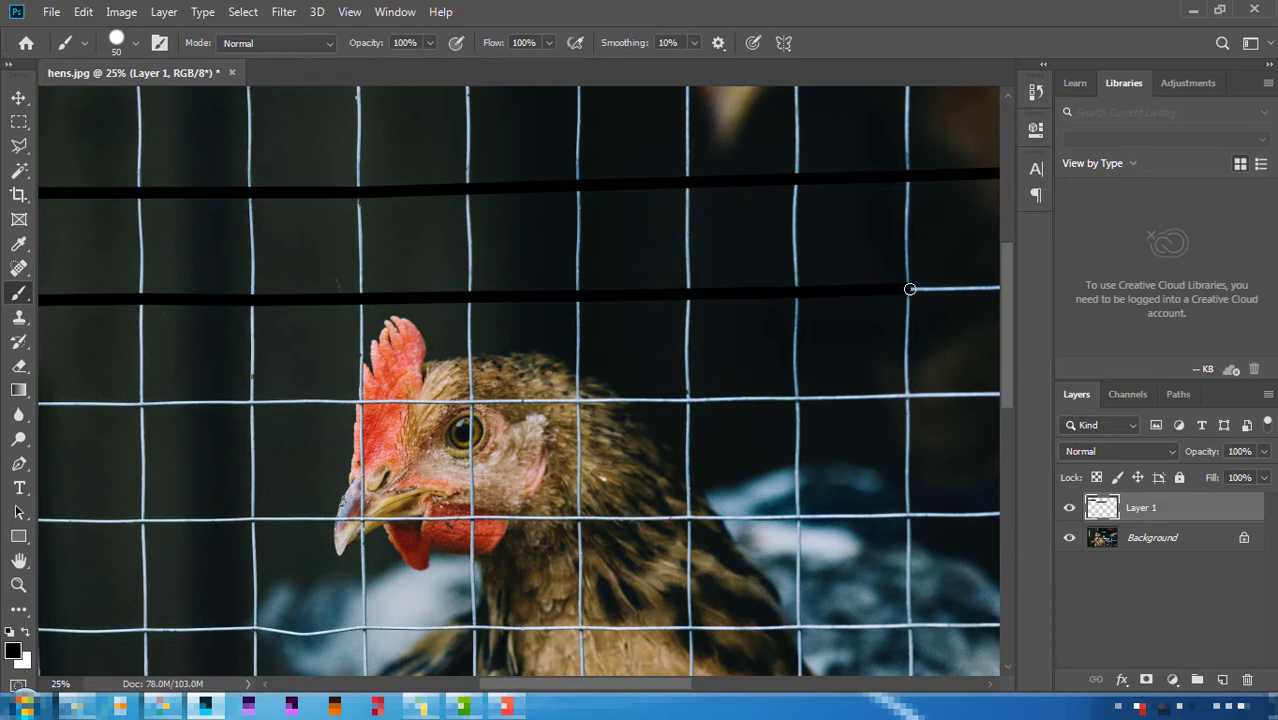
pyautogui.moveTo(909, 289); pyautogui.dragTo(345, 317)
pyautogui.moveTo(703, 301); pyautogui.dragTo(900, 306)
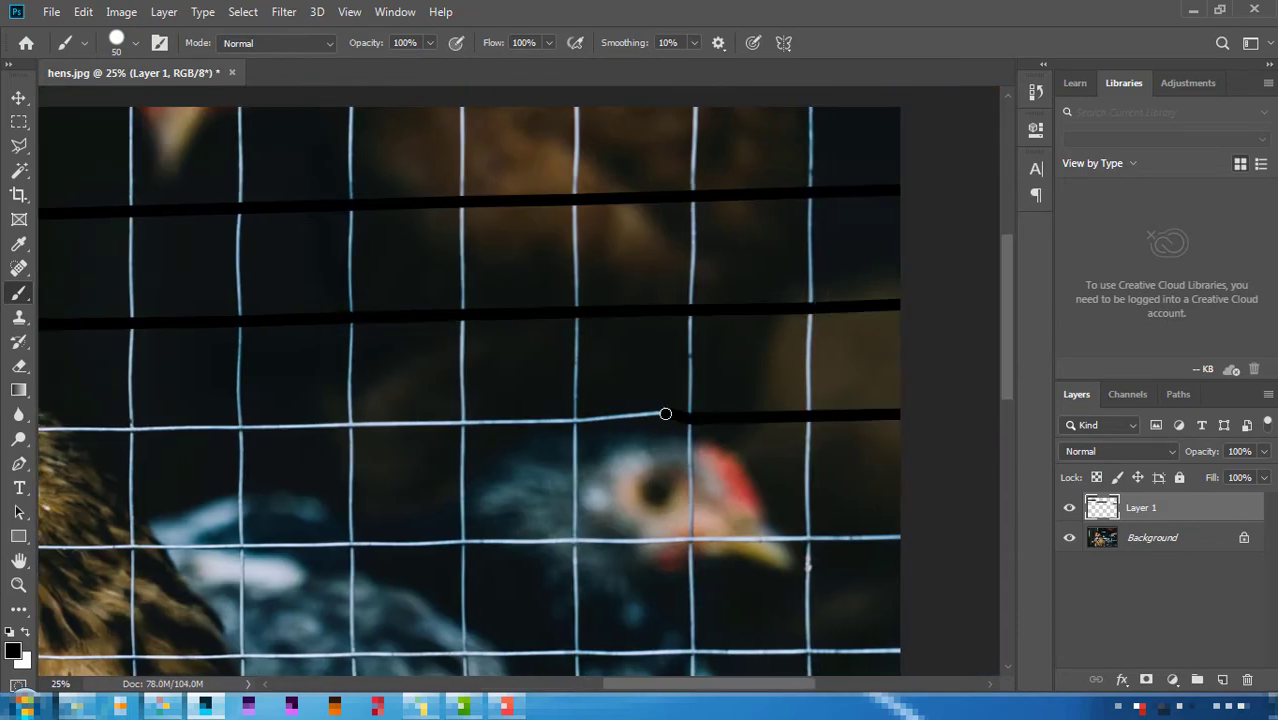
pyautogui.moveTo(900, 414); pyautogui.dragTo(340, 418)
pyautogui.moveTo(604, 359); pyautogui.dragTo(90, 359)
pyautogui.moveTo(498, 474); pyautogui.dragTo(90, 474)
pyautogui.moveTo(40, 395)
pyautogui.mouseDown()
pyautogui.moveTo(853, 398)
pyautogui.moveTo(423, 373)
pyautogui.mouseUp()
pyautogui.moveTo(652, 478); pyautogui.dragTo(402, 478)
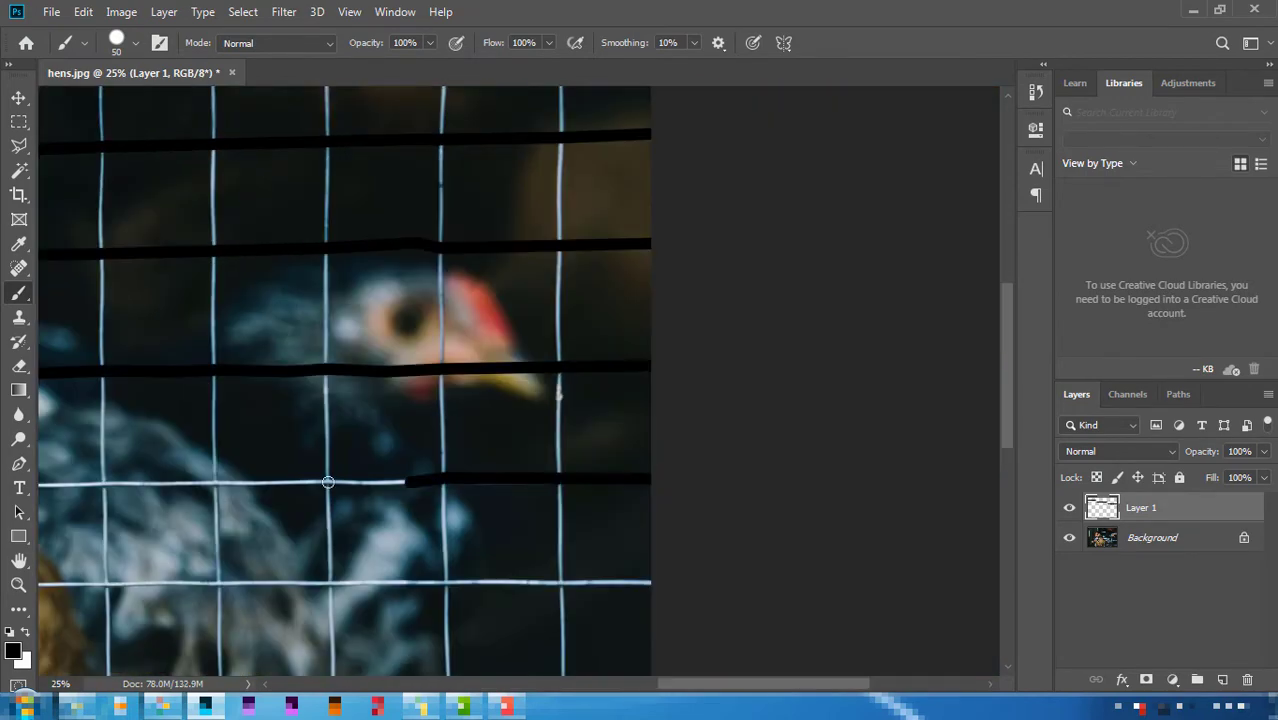
pyautogui.moveTo(612, 387)
pyautogui.mouseDown()
pyautogui.moveTo(214, 387)
pyautogui.moveTo(664, 387)
pyautogui.mouseUp()
# - Continue black strokes over the lower horizontal wires toward the left edge
pyautogui.moveTo(508, 388); pyautogui.dragTo(322, 388)
pyautogui.moveTo(322, 483); pyautogui.dragTo(626, 483)
pyautogui.moveTo(488, 477); pyautogui.dragTo(718, 477)
pyautogui.moveTo(900, 400)
pyautogui.mouseDown()
pyautogui.moveTo(143, 400)
pyautogui.moveTo(900, 400)
pyautogui.mouseUp()
pyautogui.moveTo(754, 431)
pyautogui.mouseDown()
pyautogui.moveTo(206, 431)
pyautogui.moveTo(651, 477)
pyautogui.moveTo(262, 563)
pyautogui.moveTo(342, 500)
pyautogui.moveTo(200, 495)
pyautogui.mouseUp()
pyautogui.moveTo(200, 495); pyautogui.dragTo(357, 465)
pyautogui.moveTo(470, 463); pyautogui.dragTo(136, 463)
pyautogui.moveTo(136, 463)
pyautogui.mouseDown()
pyautogui.moveTo(293, 182)
pyautogui.moveTo(451, 499)
pyautogui.moveTo(400, 250)
pyautogui.moveTo(521, 541)
pyautogui.moveTo(303, 320)
pyautogui.moveTo(510, 470)
pyautogui.moveTo(522, 434)
pyautogui.moveTo(519, 262)
pyautogui.moveTo(500, 356)
pyautogui.moveTo(530, 410)
pyautogui.moveTo(573, 200)
pyautogui.moveTo(560, 150)
pyautogui.moveTo(574, 303)
pyautogui.moveTo(639, 608)
pyautogui.moveTo(722, 237)
pyautogui.moveTo(648, 134)
pyautogui.moveTo(597, 575)
pyautogui.mouseUp()
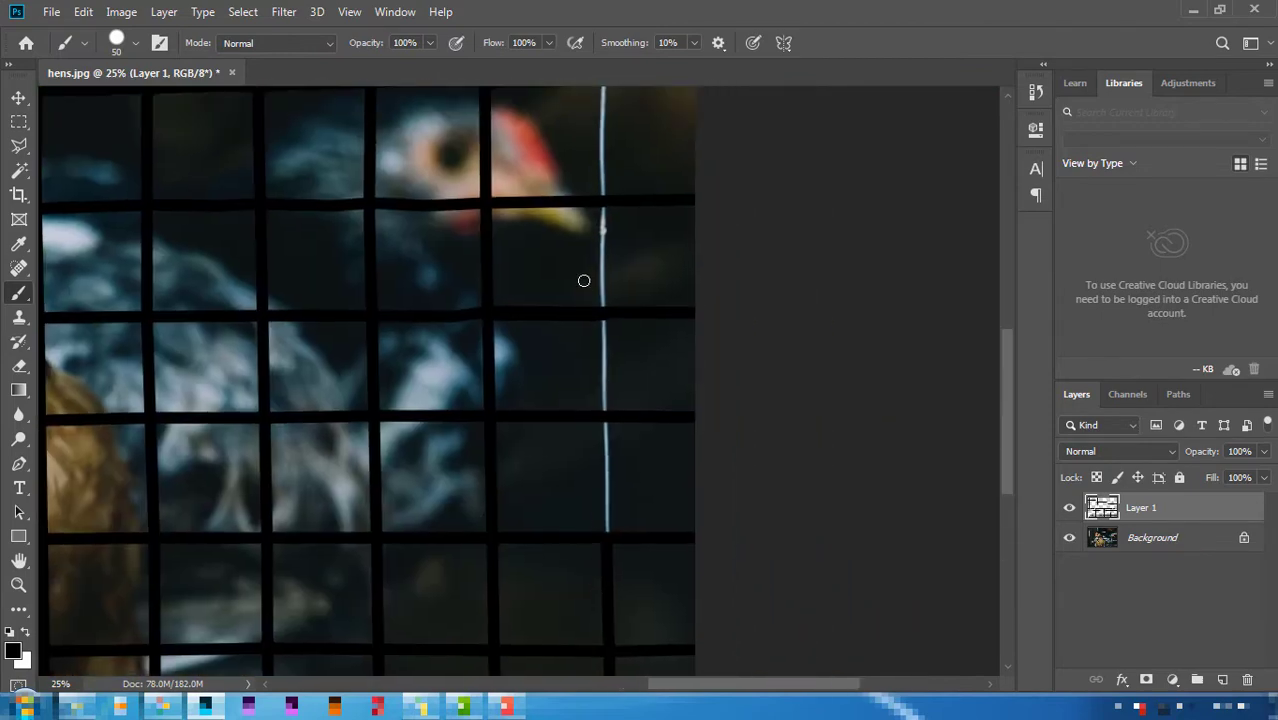
pyautogui.moveTo(602, 207); pyautogui.dragTo(561, 561)
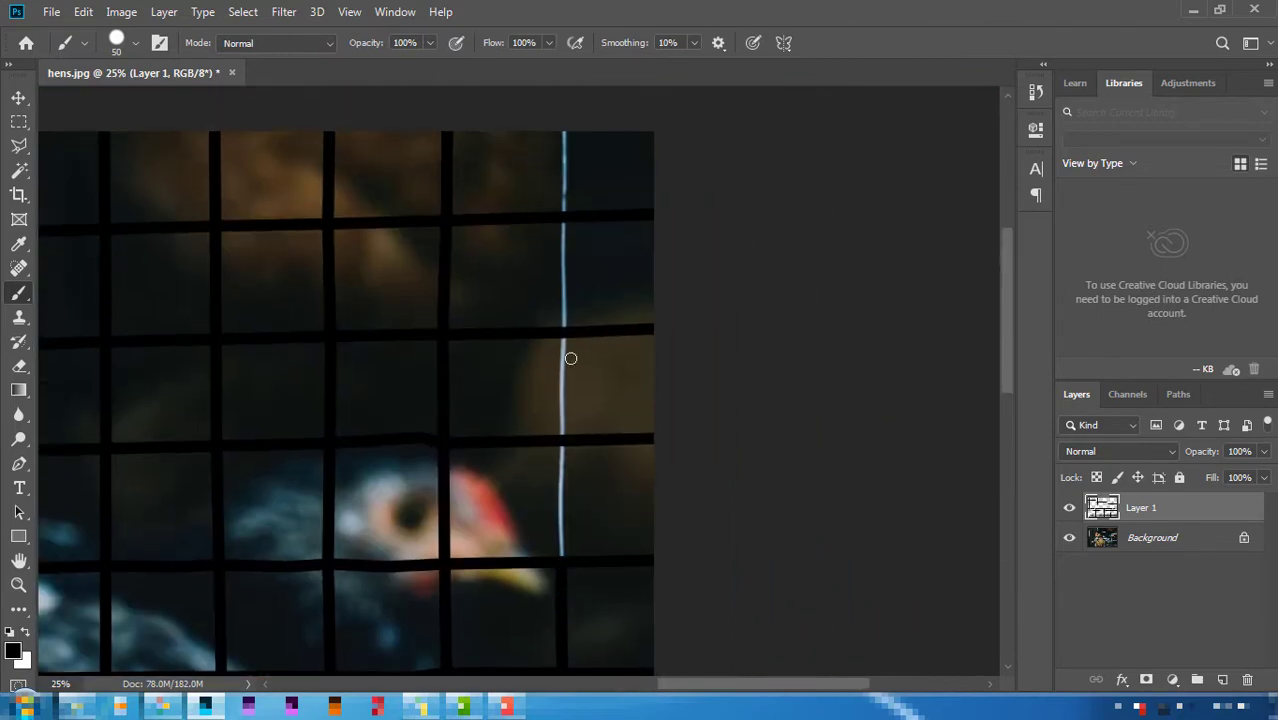
pyautogui.moveTo(565, 339); pyautogui.dragTo(563, 580)
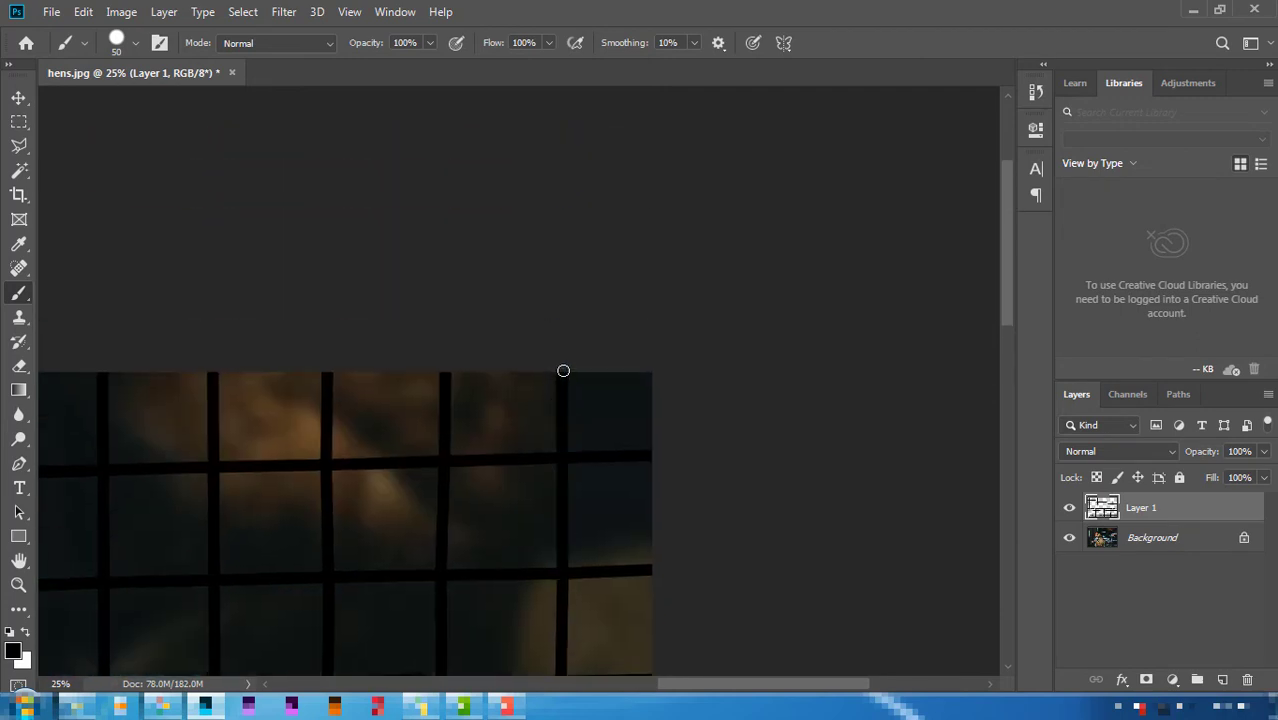
# - Load the painted wire grid as a selection, hide its layer, and select Background
pyautogui.hotkey('ctrl', '-')
pyautogui.hotkey('ctrl', '-')
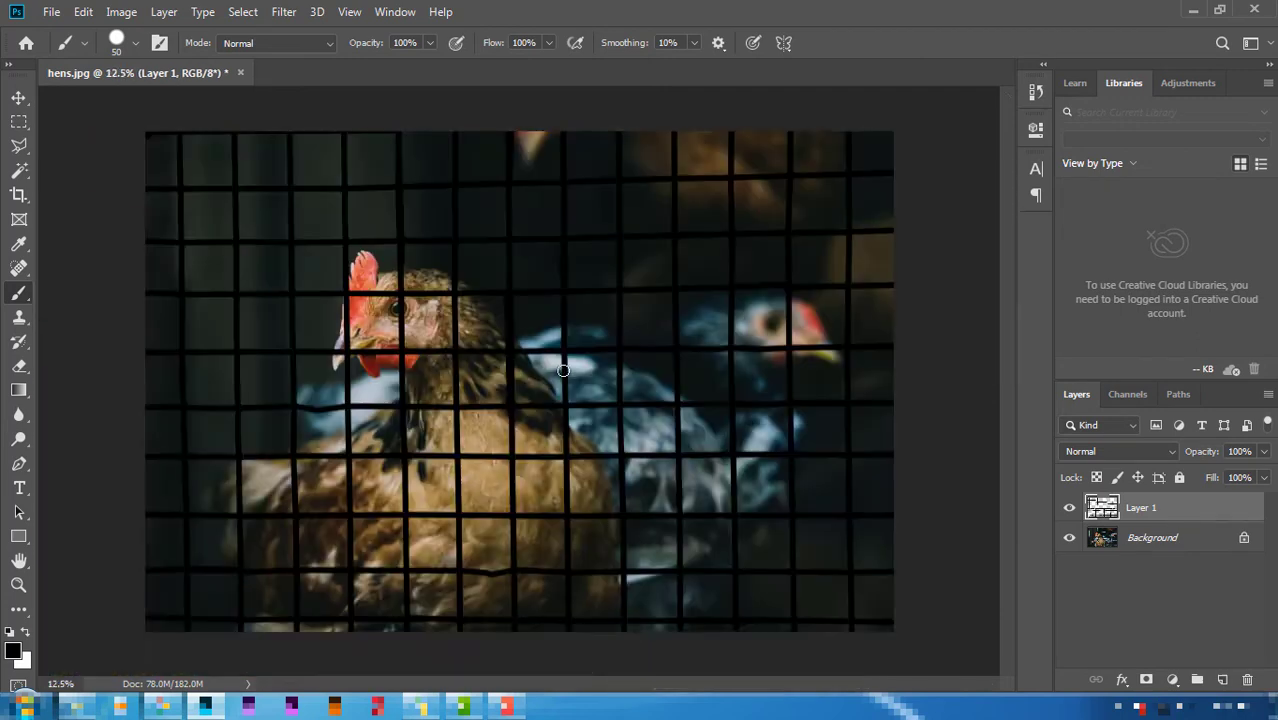
pyautogui.hotkey('ctrl', '-')
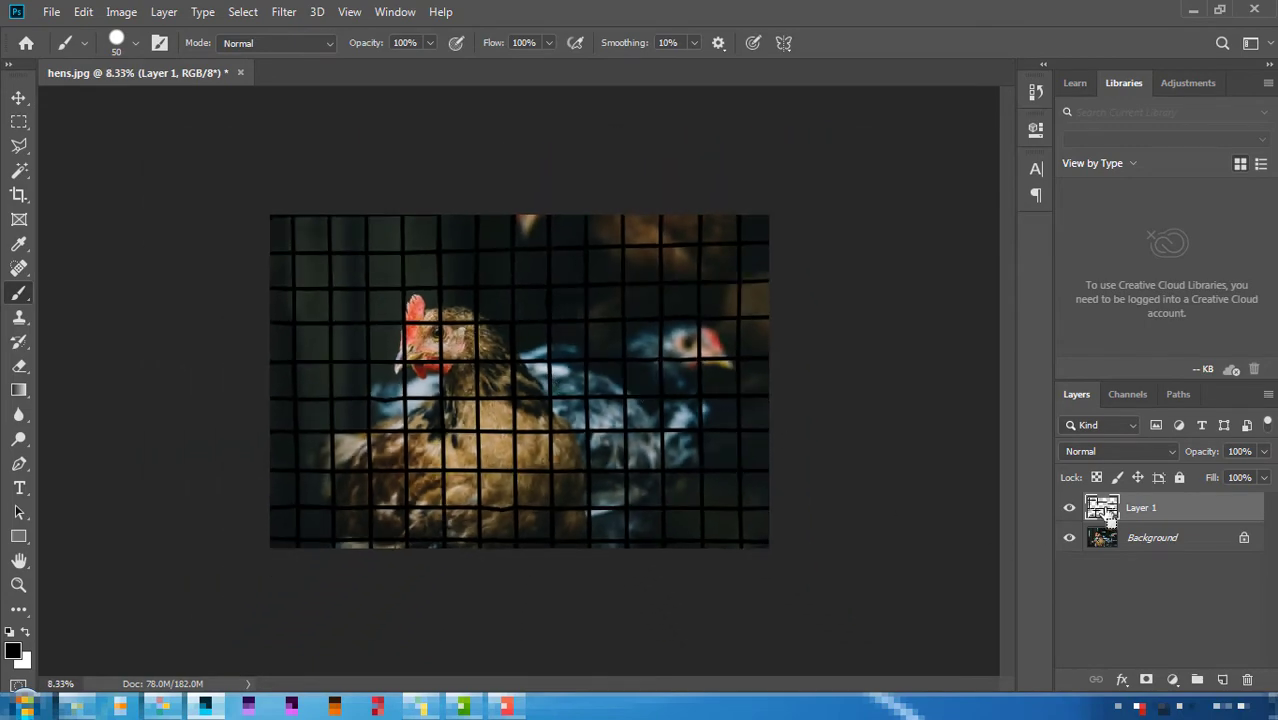
pyautogui.keyDown('ctrl'); pyautogui.click(1104, 508); pyautogui.keyUp('ctrl')
pyautogui.click(1069, 508)
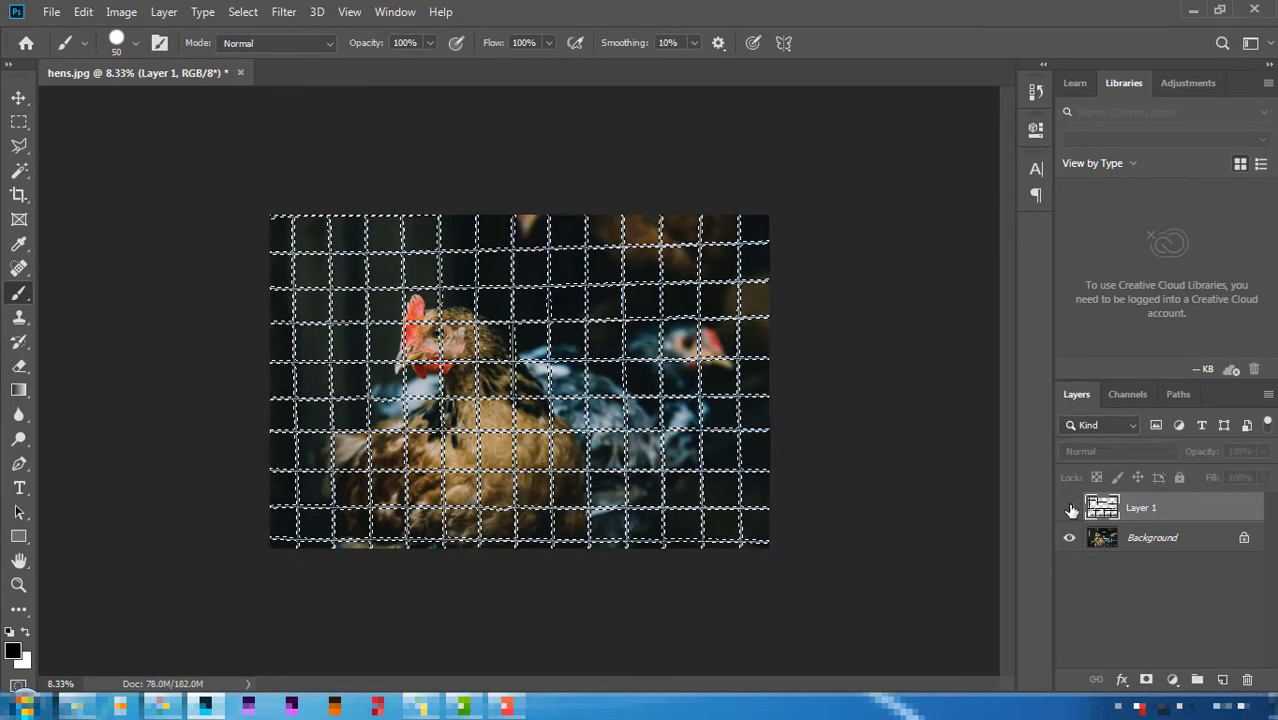
pyautogui.click(1153, 538)
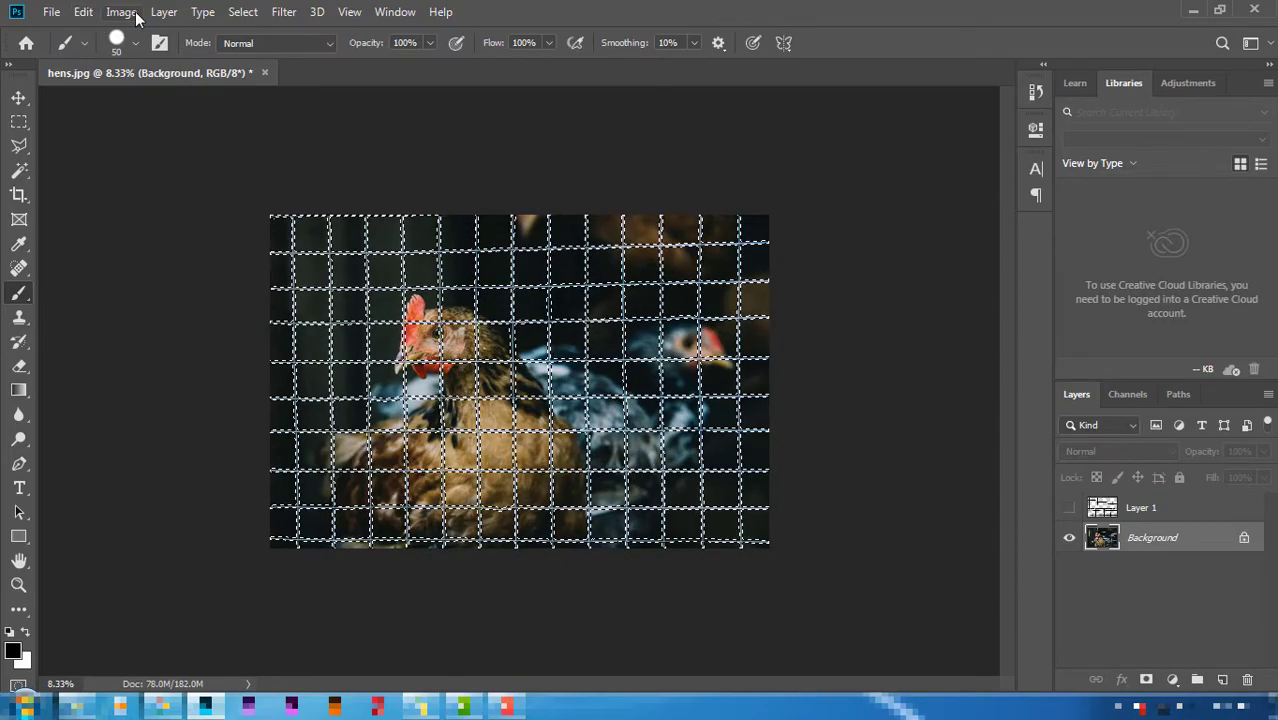
# - Preview Edit > Content-Aware Fill on the hen's head, then cancel without applying
pyautogui.click(84, 12)
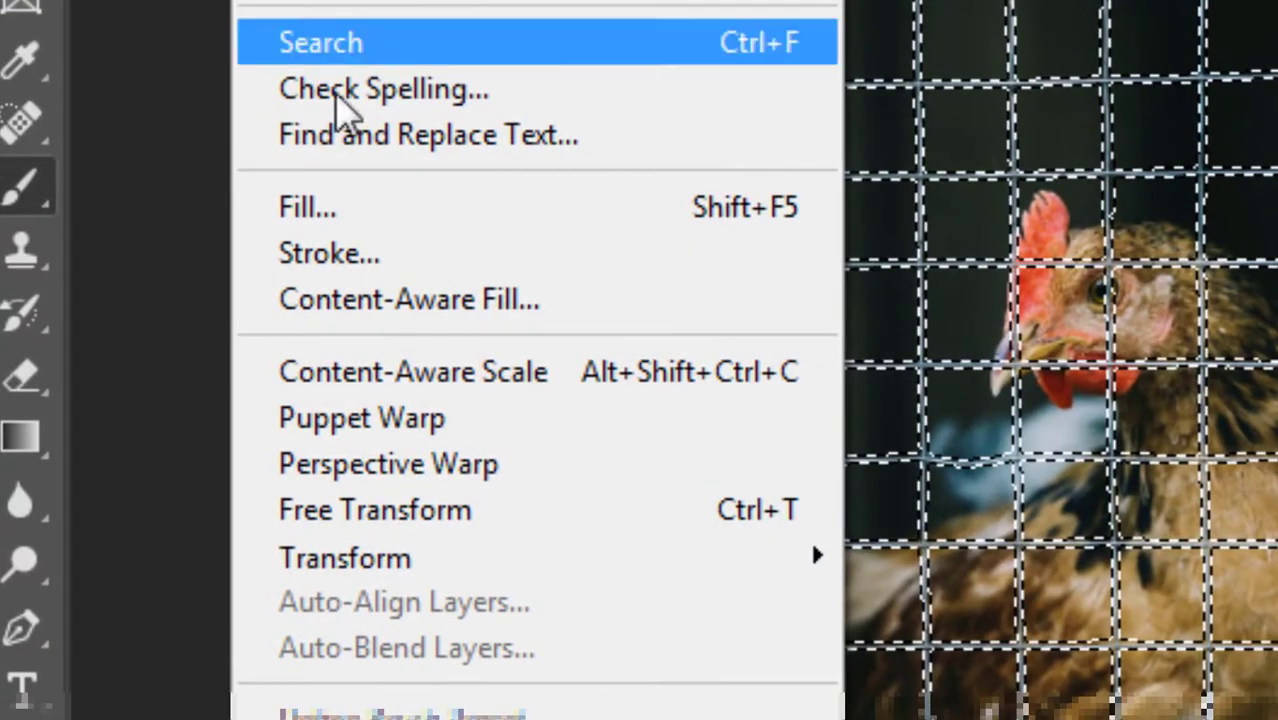
pyautogui.click(460, 298)
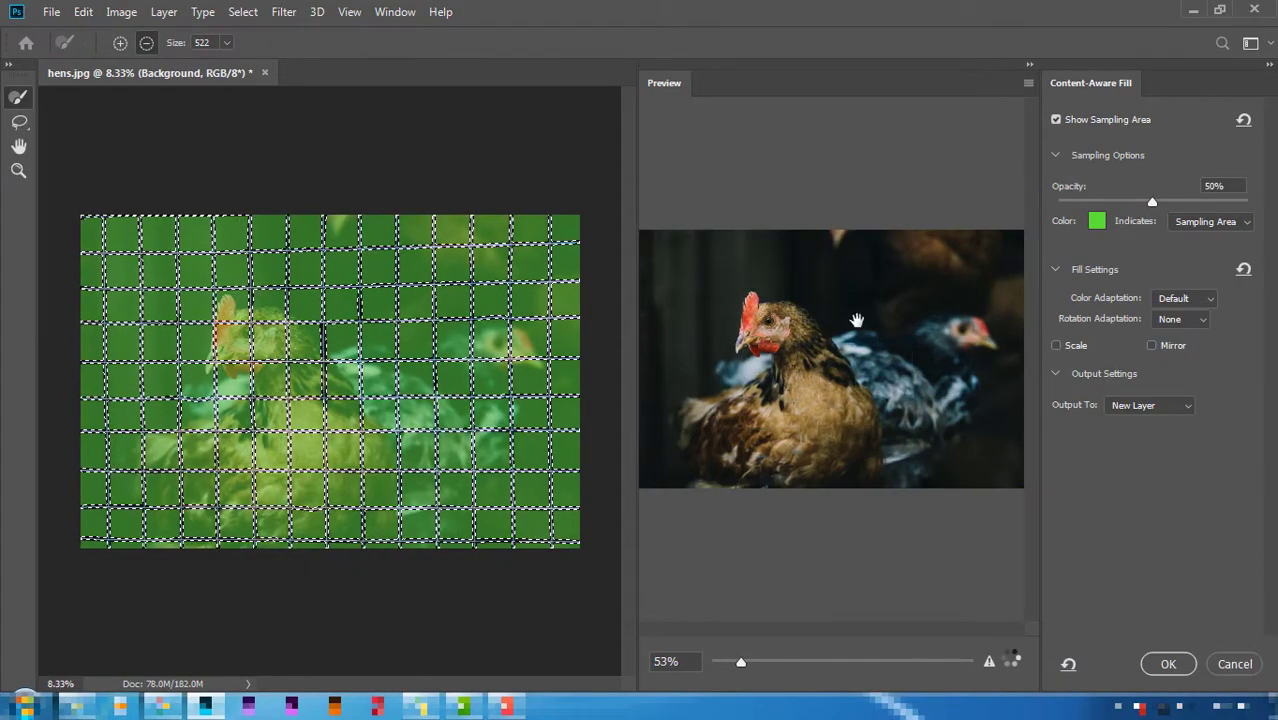
pyautogui.moveTo(741, 662); pyautogui.dragTo(785, 660)
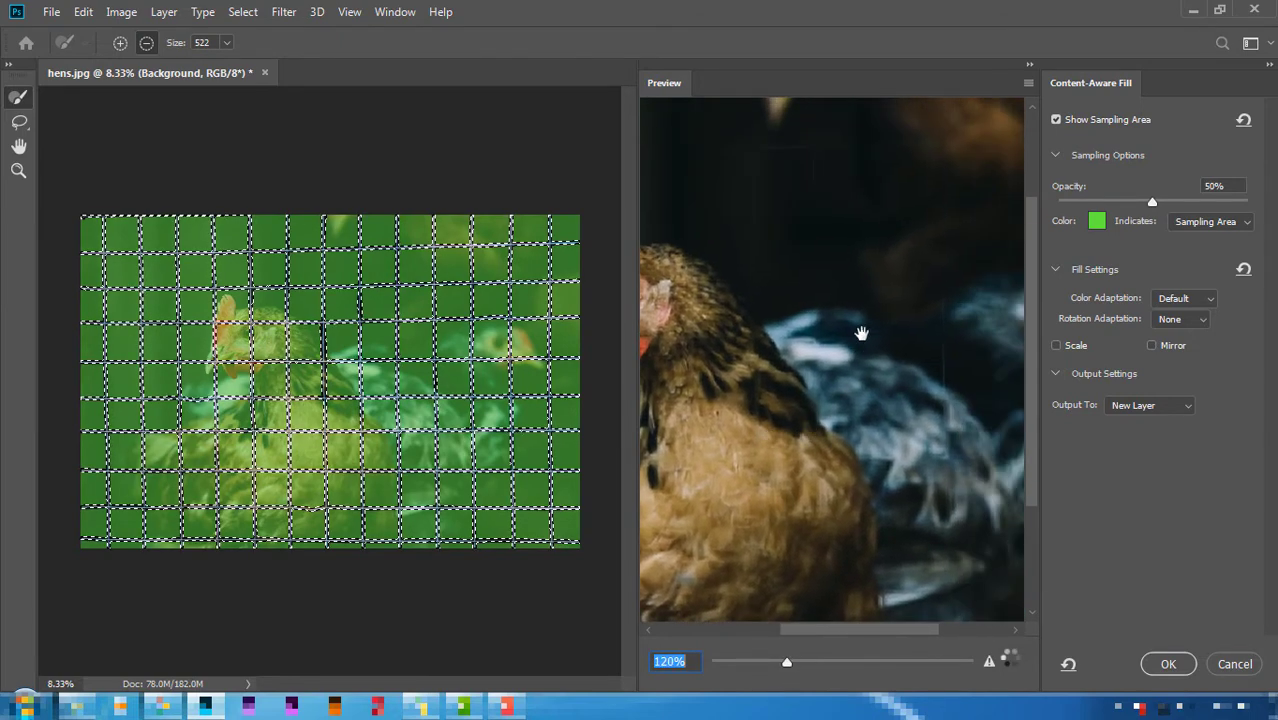
pyautogui.moveTo(850, 208); pyautogui.dragTo(921, 280)
pyautogui.write('14')
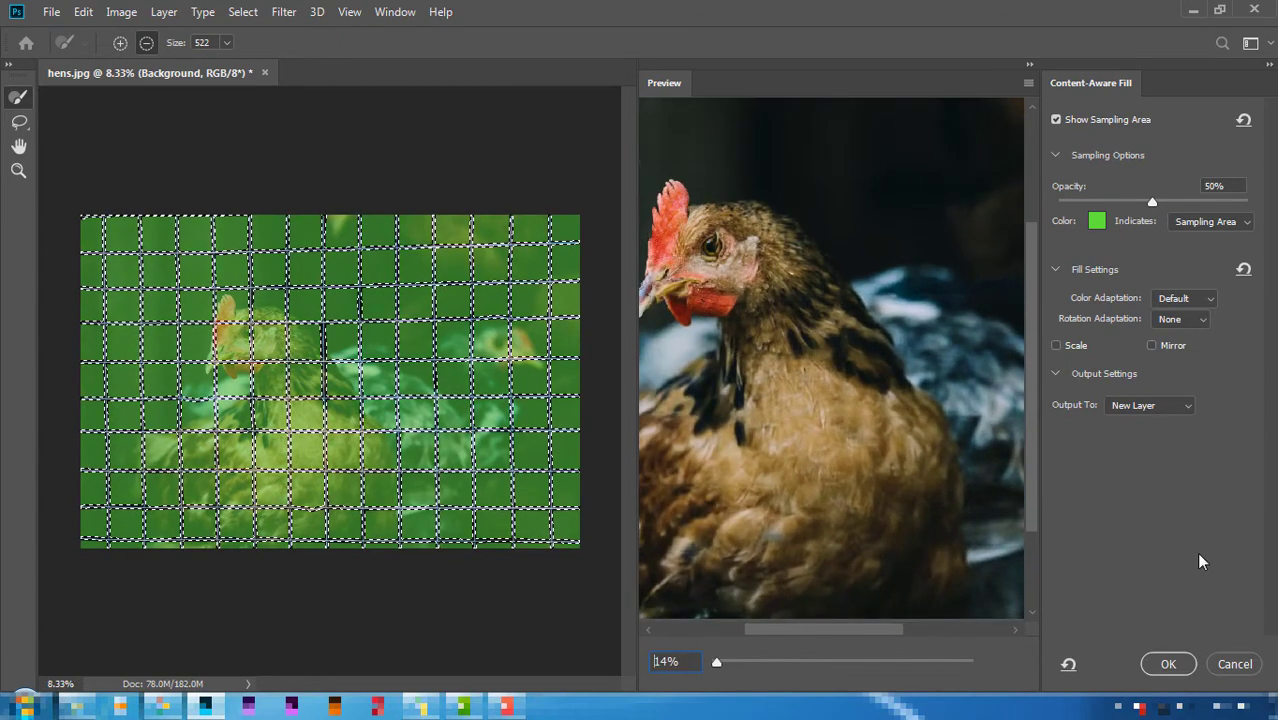
pyautogui.click(1252, 670)
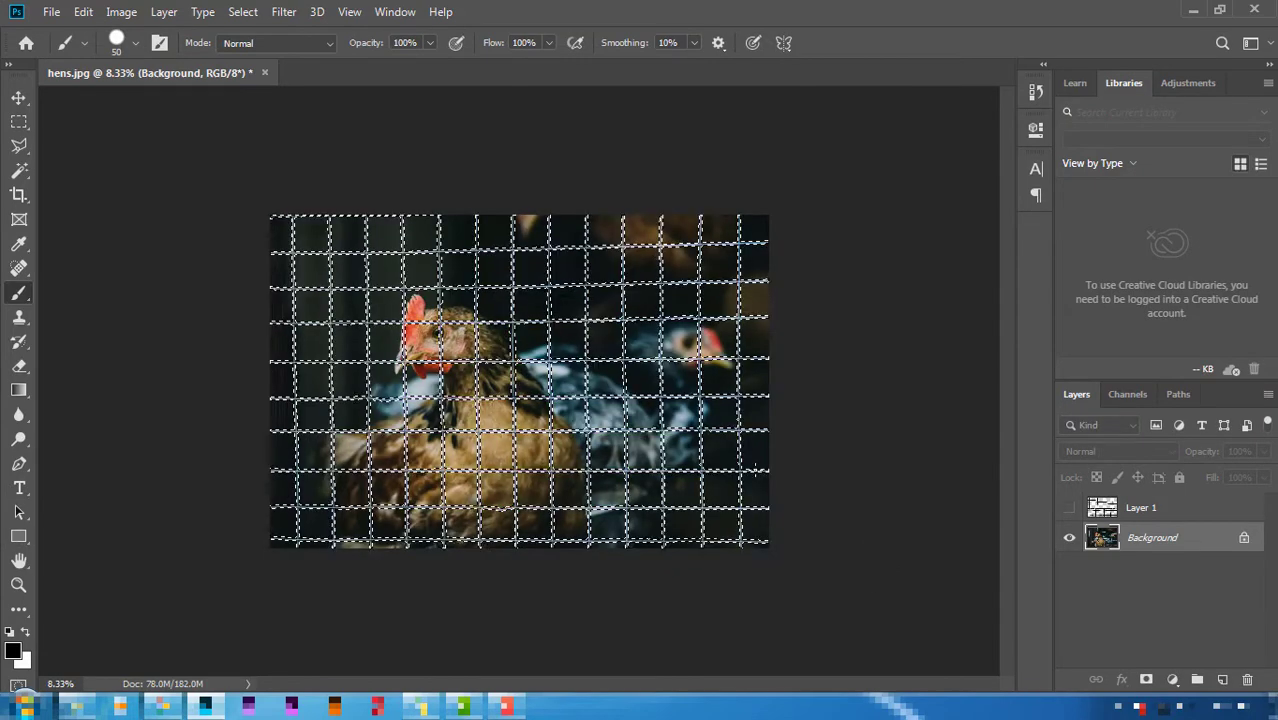
# - Reload Layer 1's black strokes as a selection and expand it by 3 pixels
pyautogui.hotkey('ctrl', 'd')
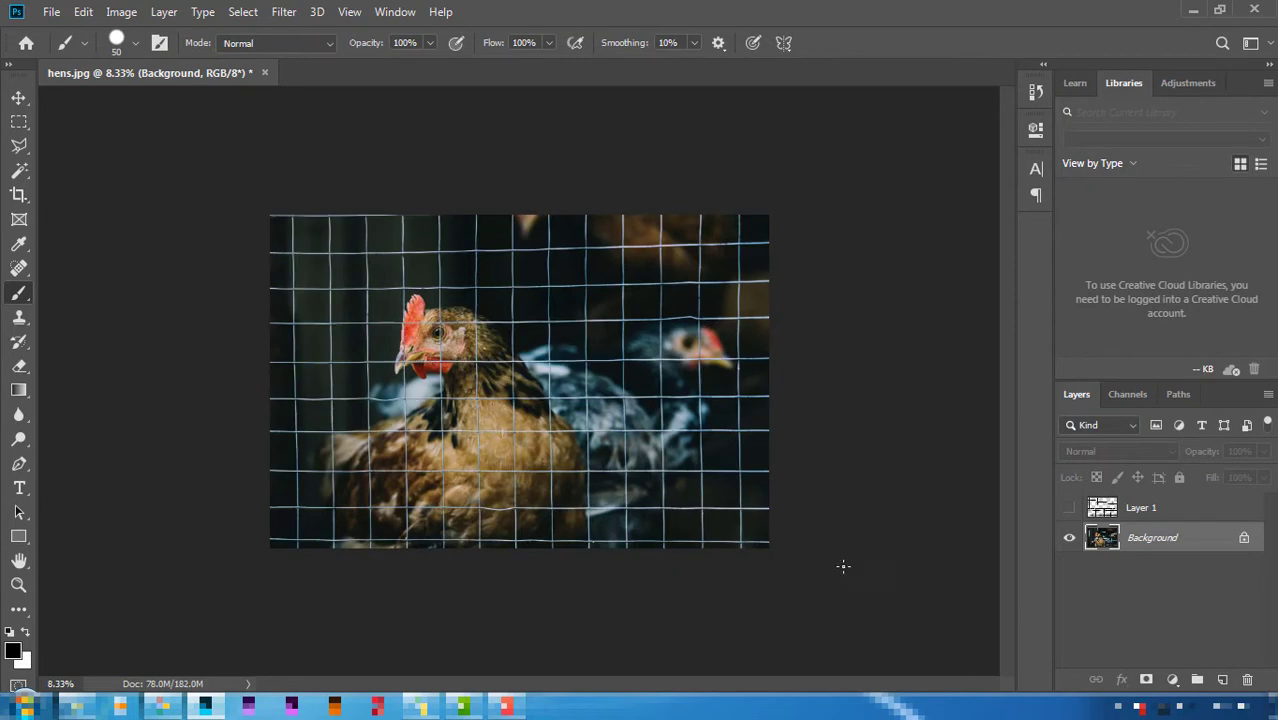
pyautogui.keyDown('ctrl'); pyautogui.click(1102, 508); pyautogui.keyUp('ctrl')
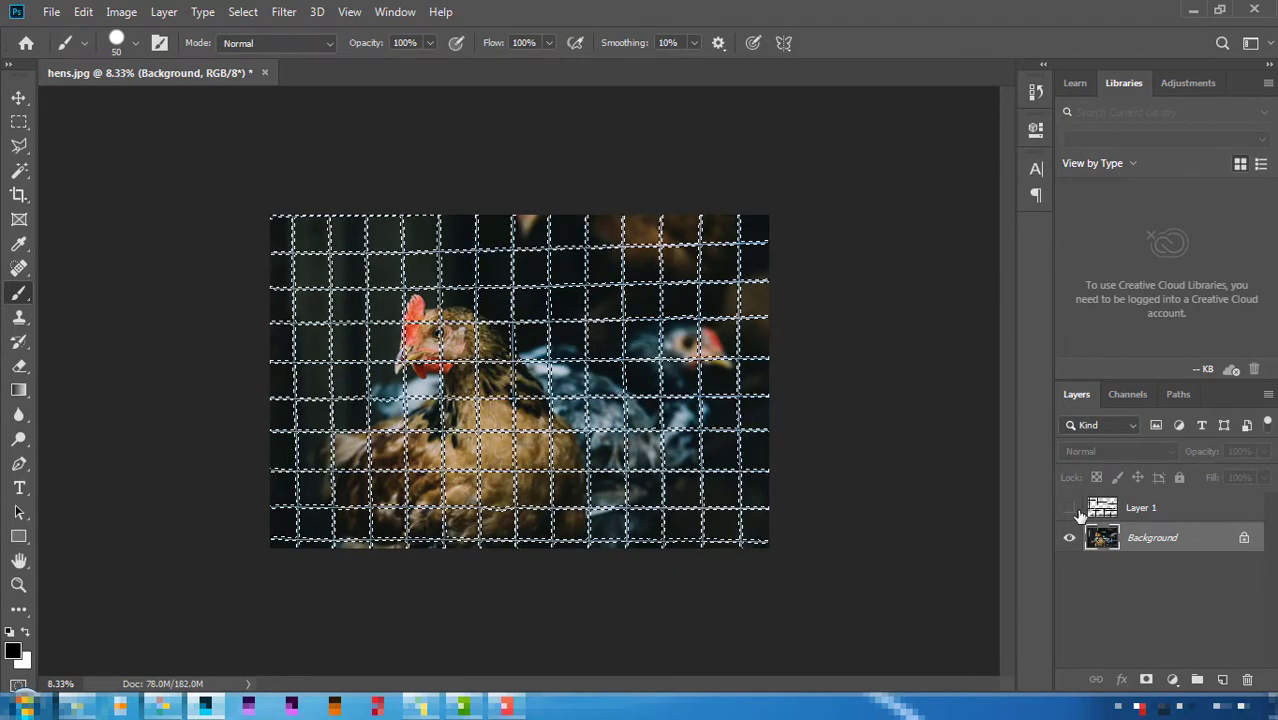
pyautogui.hotkey('ctrl', '+')
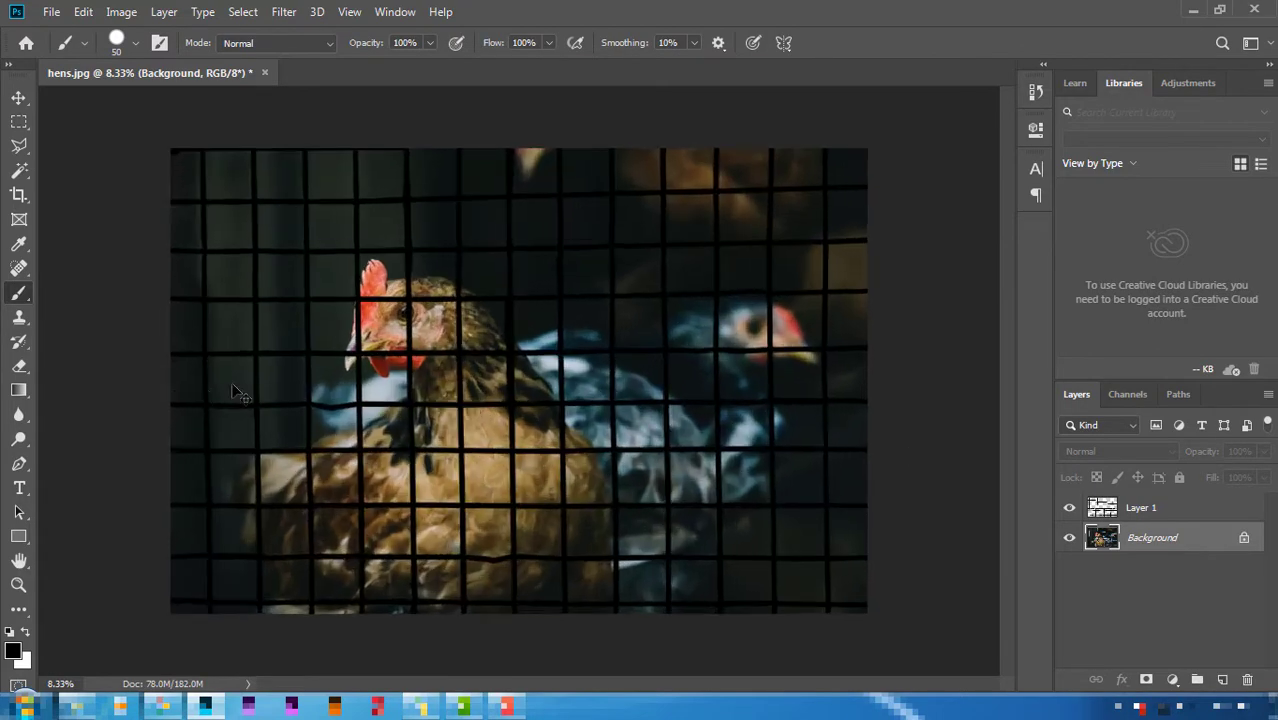
pyautogui.hotkey('ctrl', '+')
pyautogui.hotkey('ctrl', '+')
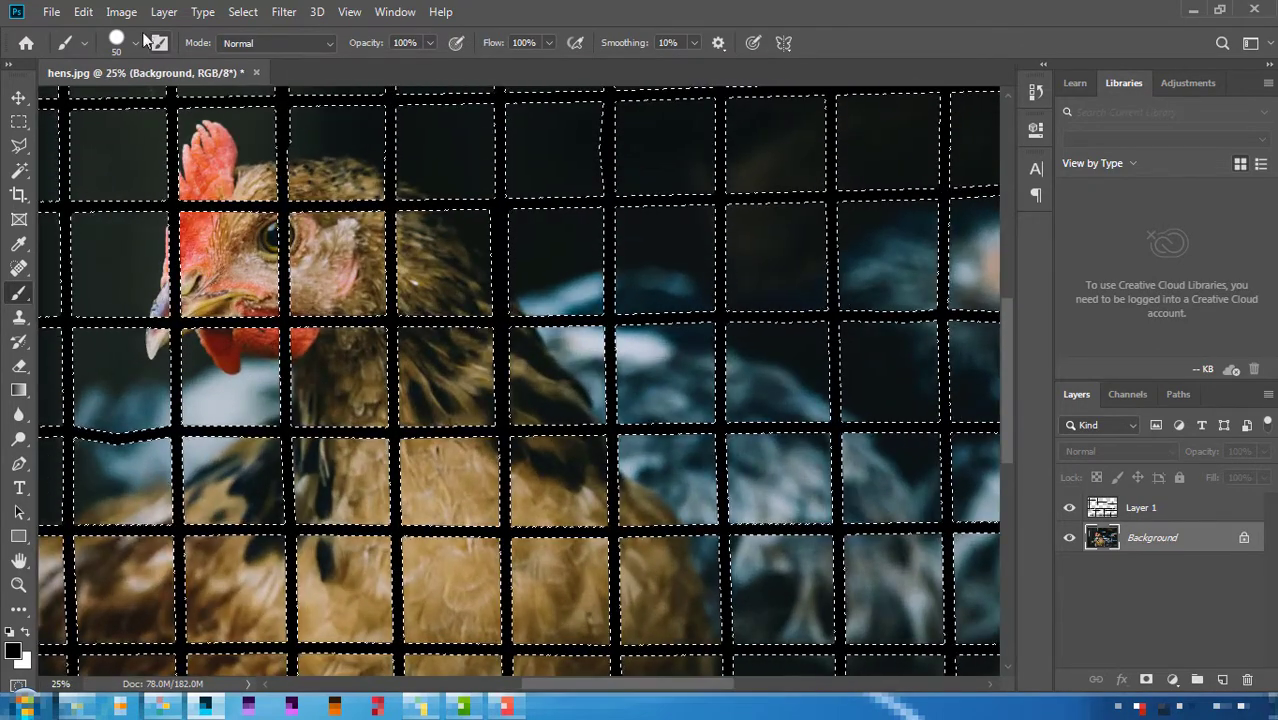
pyautogui.click(236, 12)
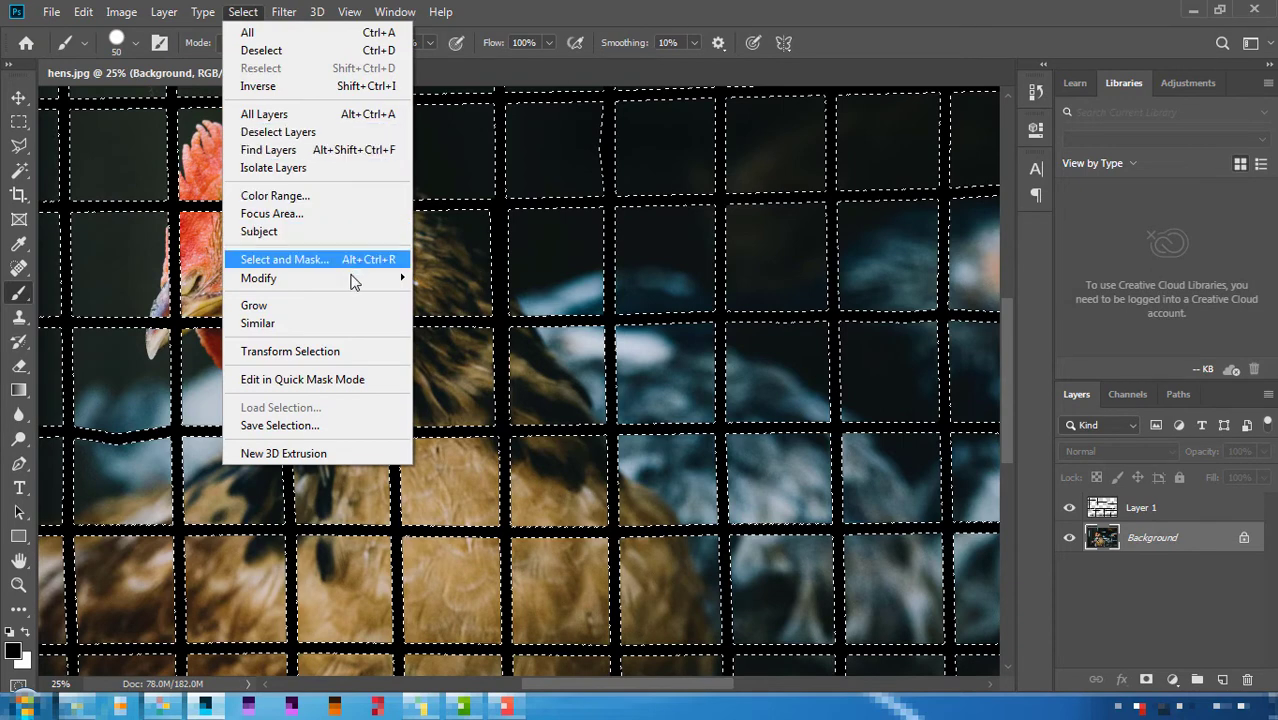
pyautogui.moveTo(258, 278)
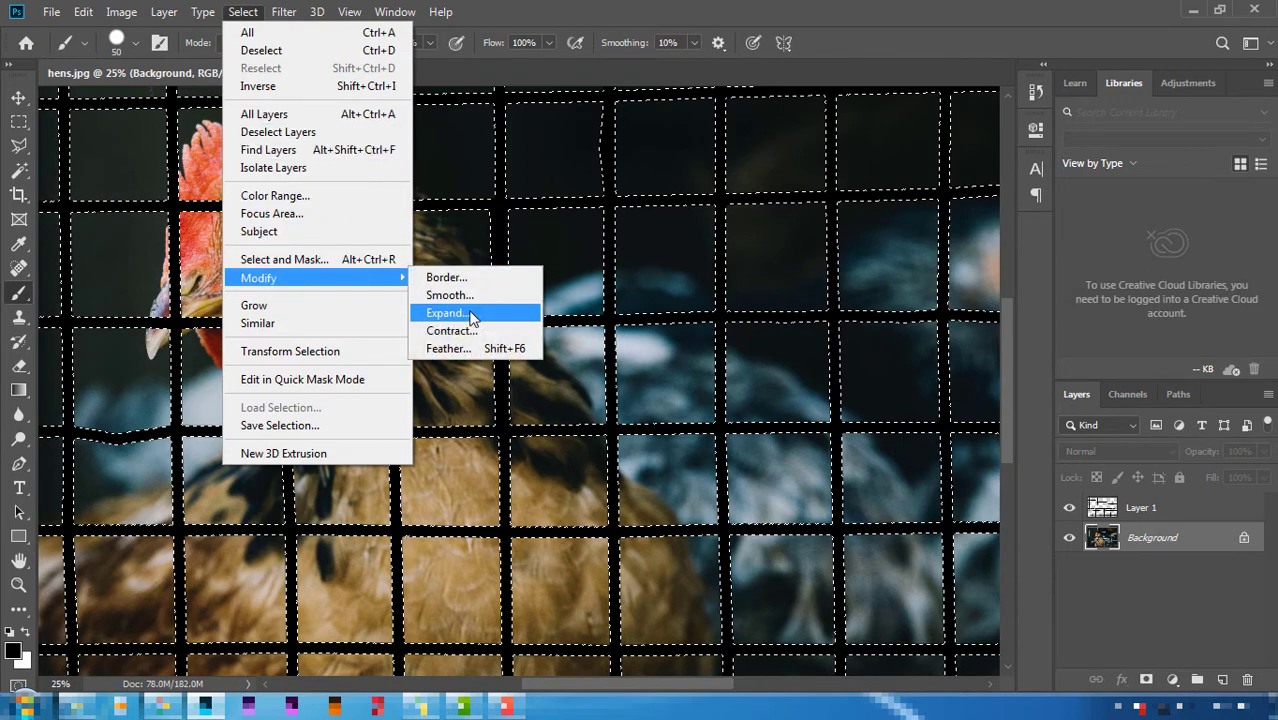
pyautogui.click(467, 316)
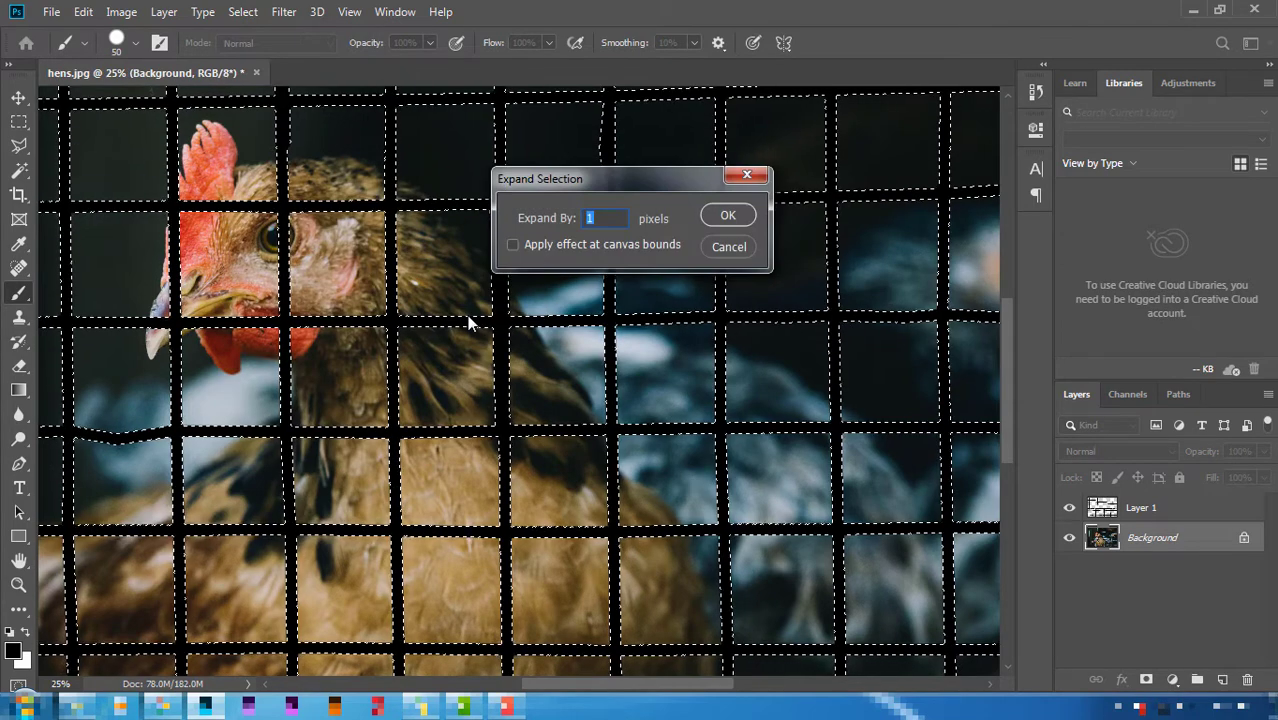
pyautogui.click(736, 218)
pyautogui.scroll(1, 736, 214)
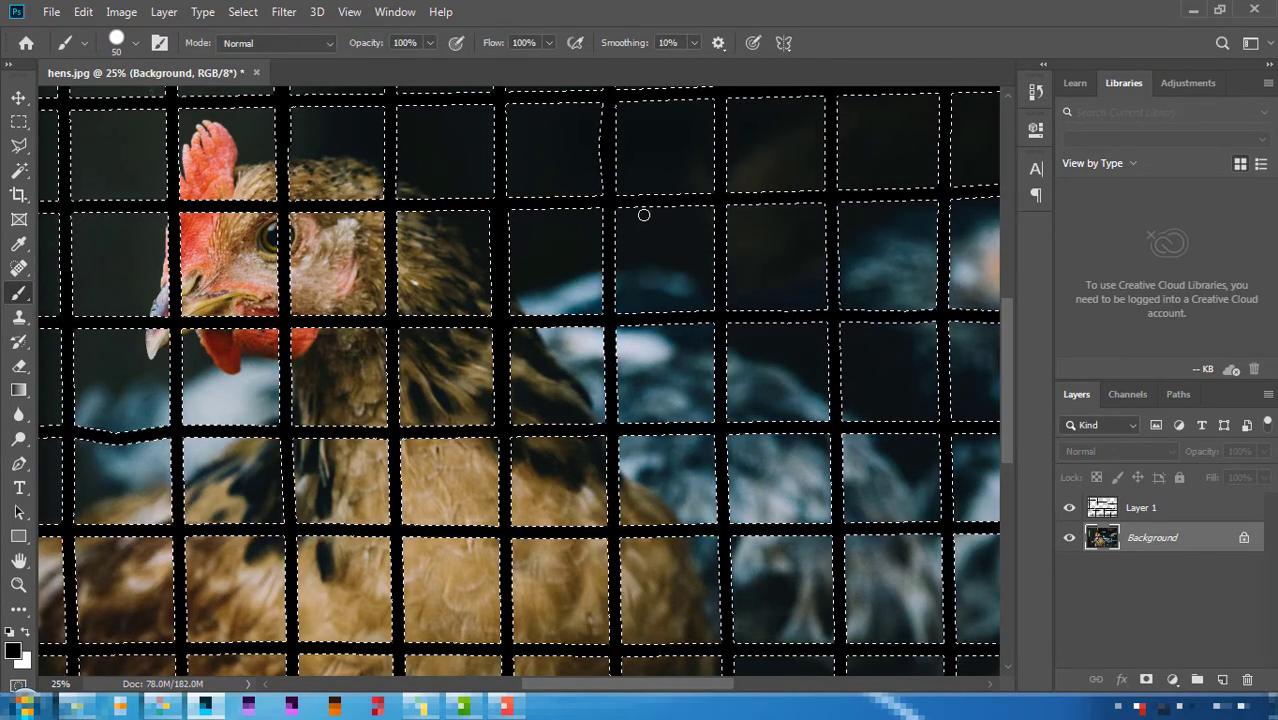
# - Expand the fence selection by a further 4 pixels via Select > Modify > Expand
pyautogui.hotkey('ctrl', 'd')
pyautogui.scroll(2, 642, 208)
pyautogui.scroll(2, 558, 405)
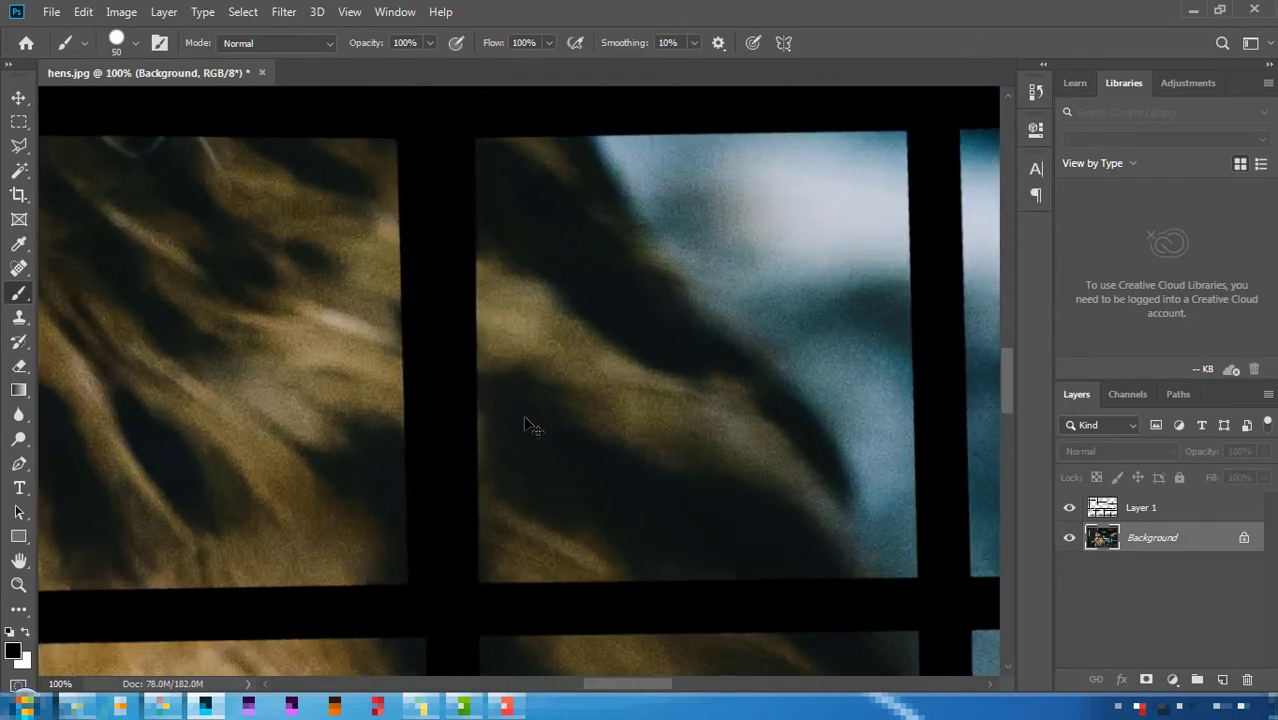
pyautogui.scroll(1, 528, 420)
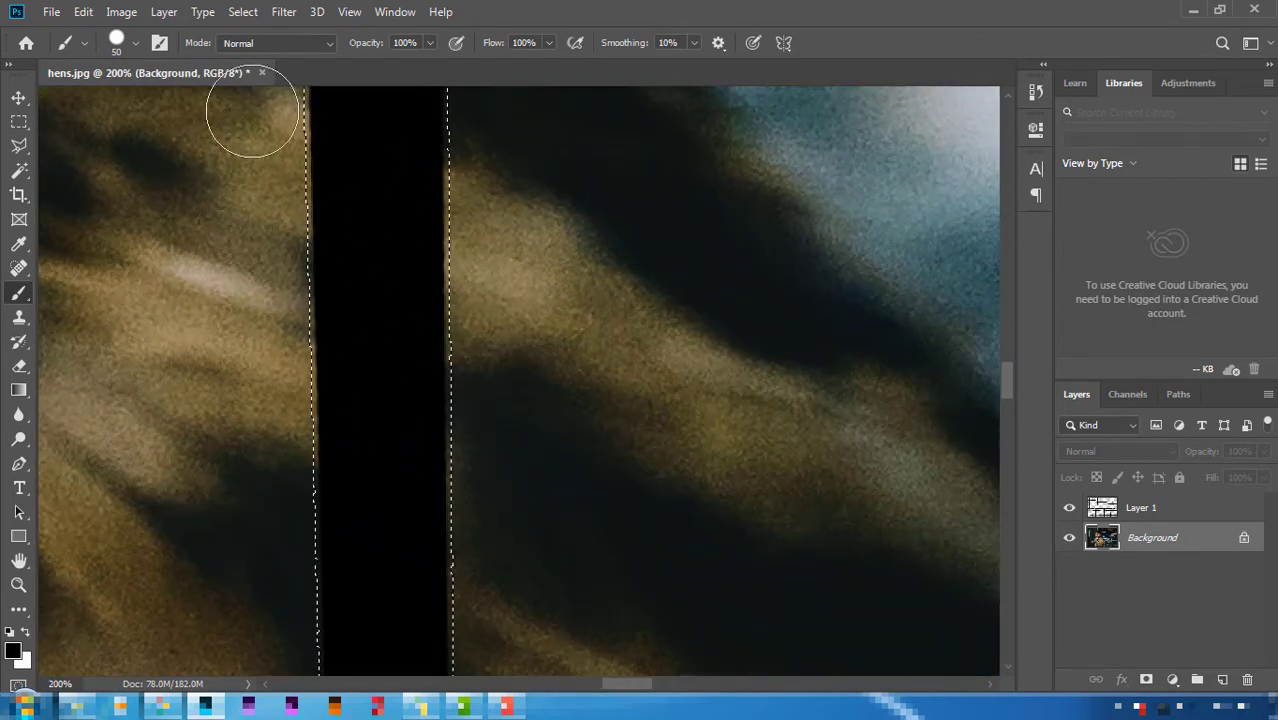
pyautogui.click(247, 14)
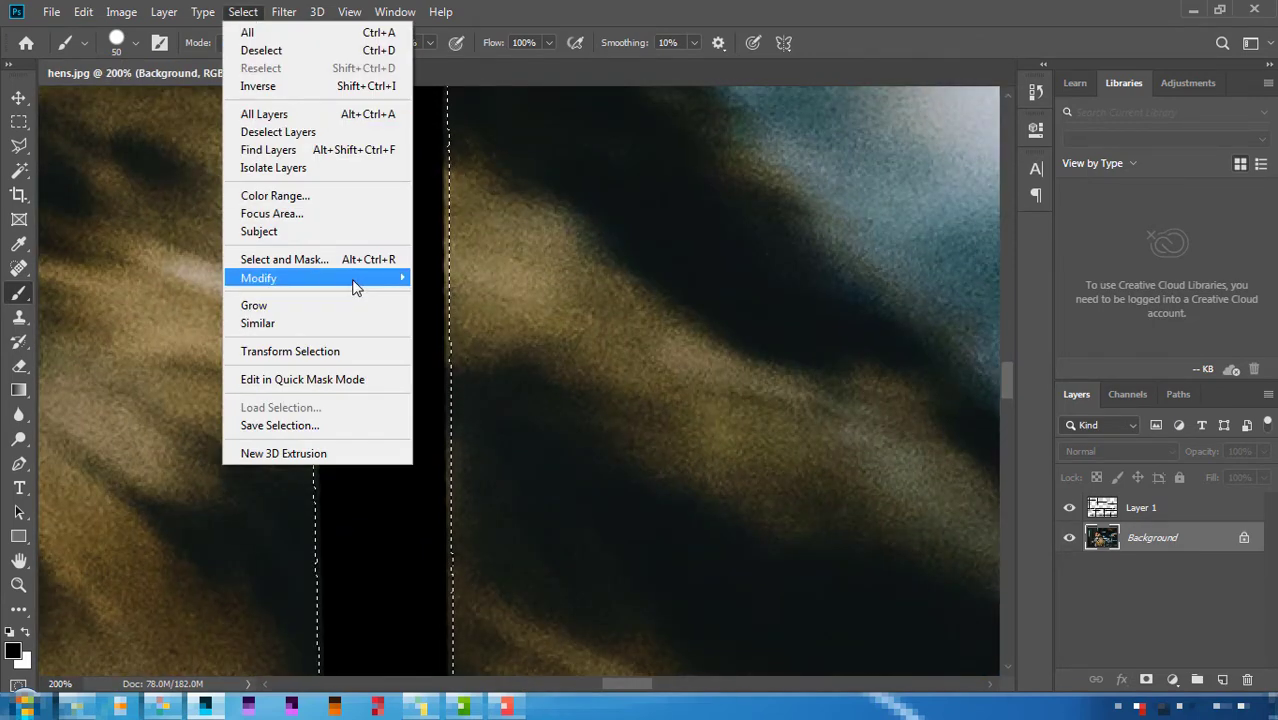
pyautogui.moveTo(316, 278)
pyautogui.click(462, 312)
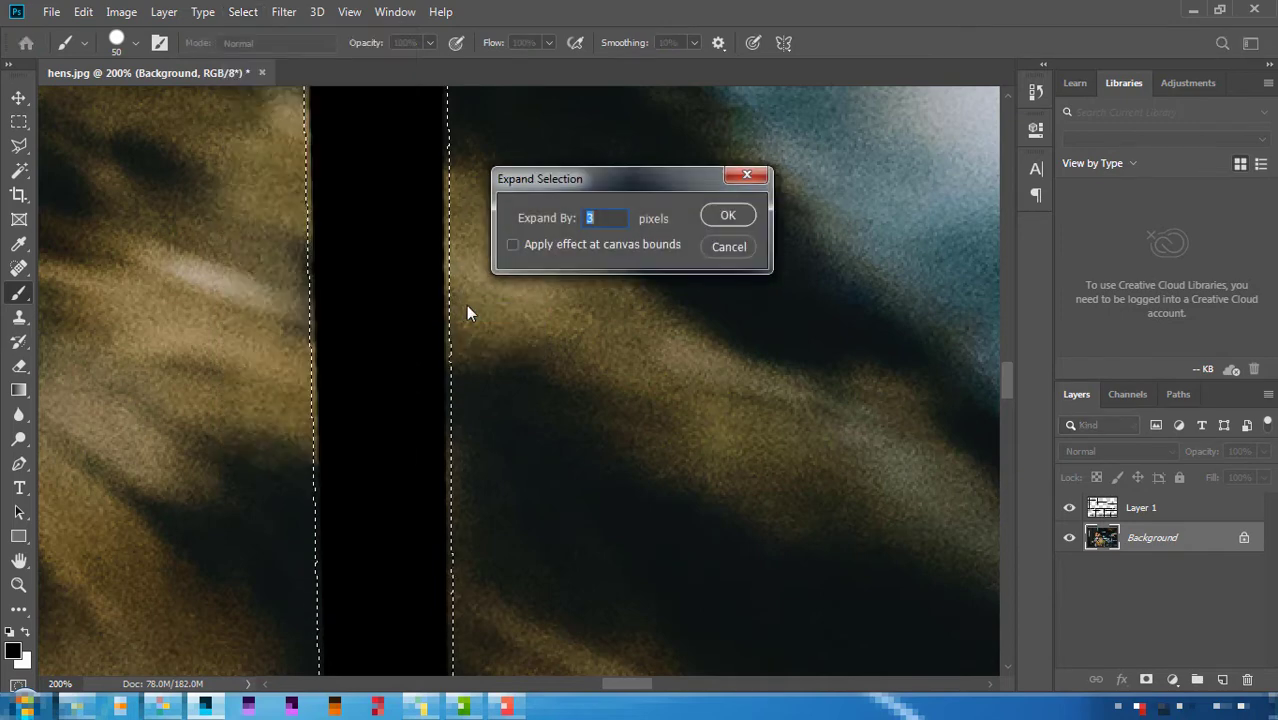
pyautogui.write('4')
pyautogui.click(728, 215)
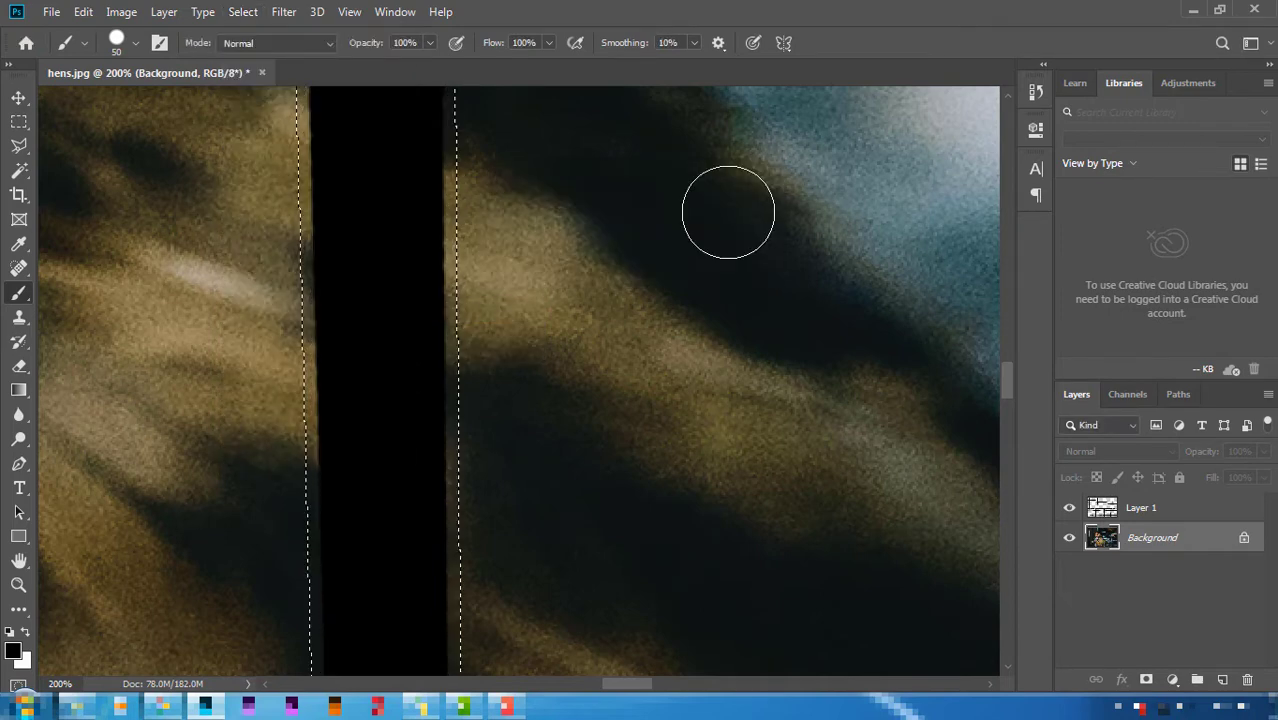
# - Hide Layer 1's black strokes and zoom out to the whole photo
pyautogui.click(1125, 508)
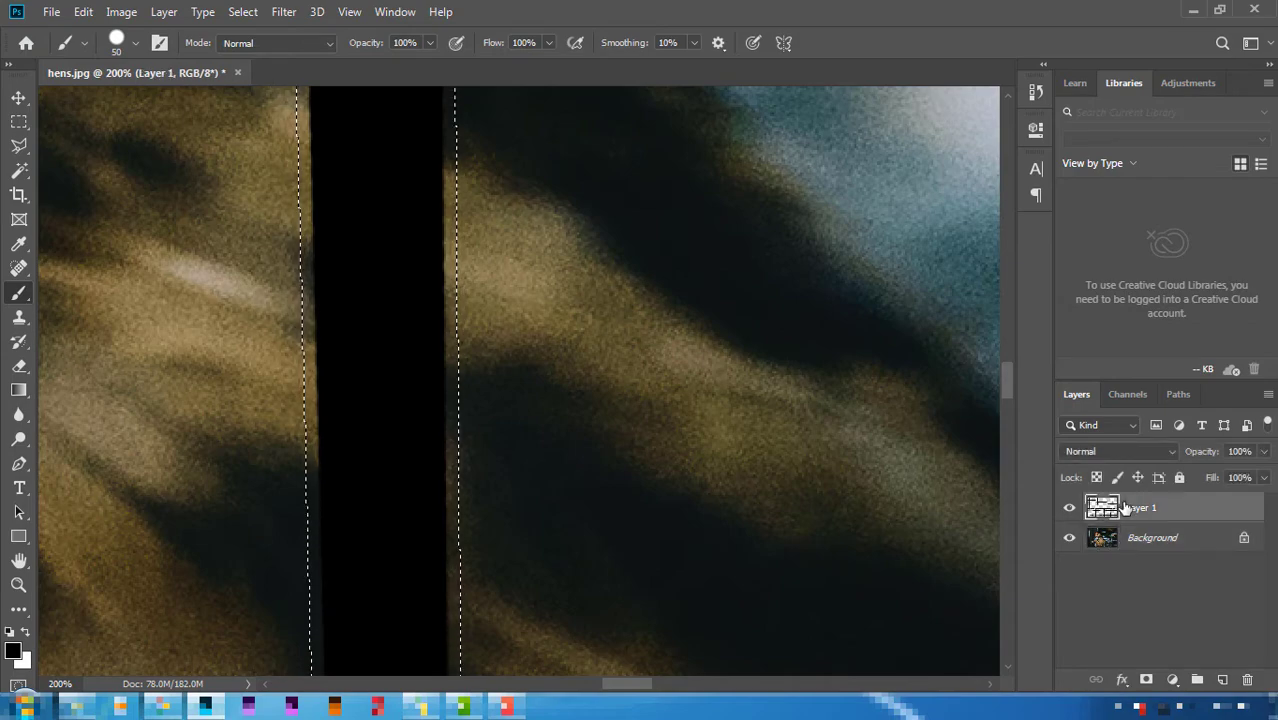
pyautogui.click(1069, 508)
pyautogui.hotkey('ctrl', '-')
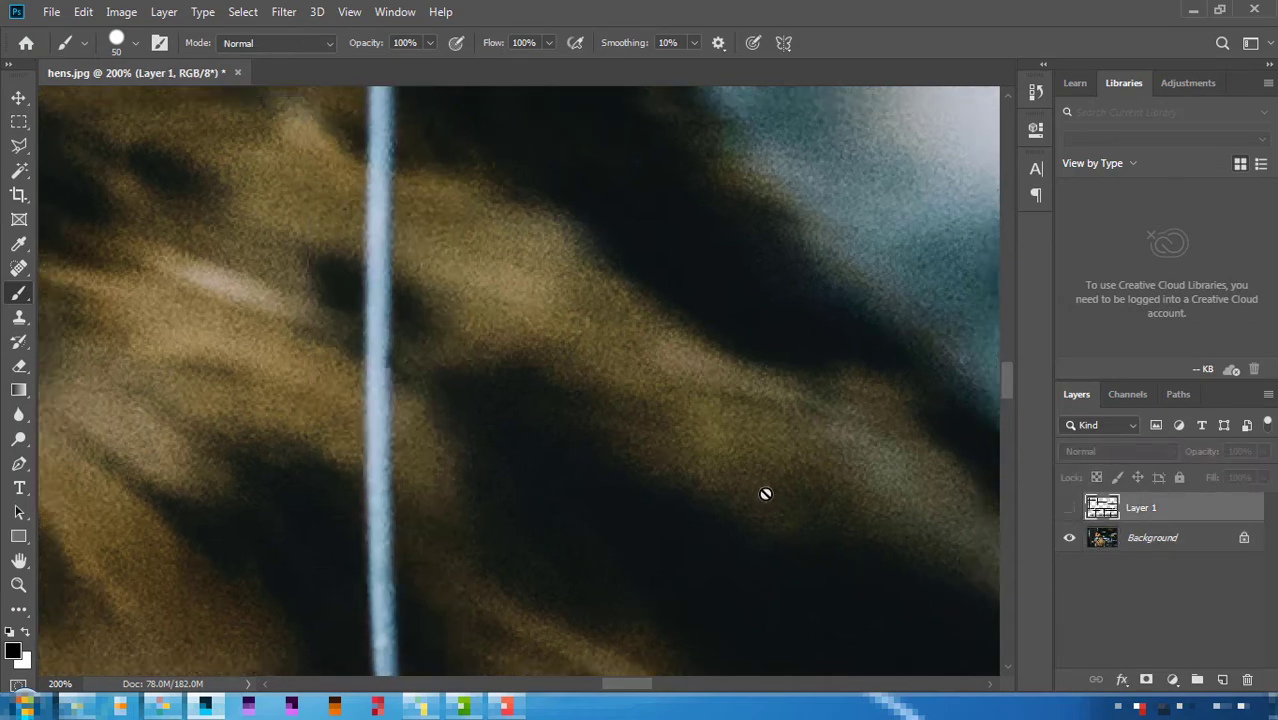
pyautogui.hotkey('ctrl', '-')
pyautogui.hotkey('ctrl', '-')
pyautogui.hotkey('ctrl', '-')
pyautogui.hotkey('ctrl', '-')
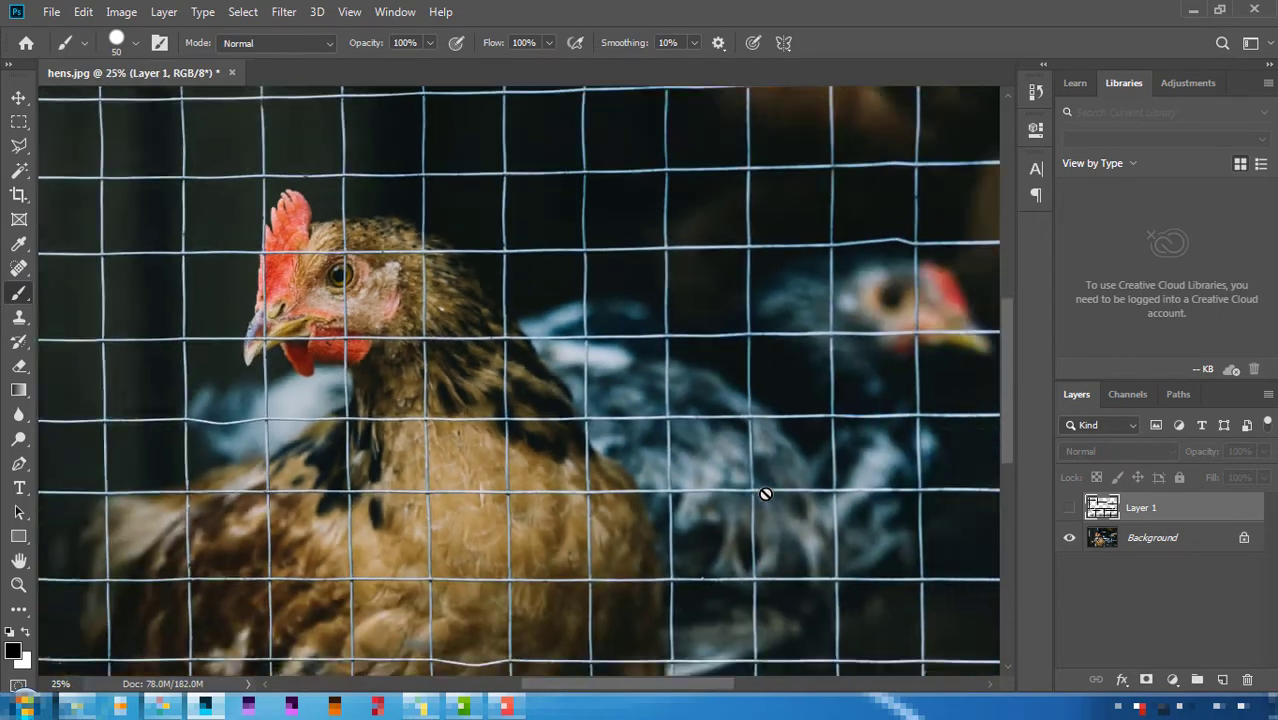
pyautogui.hotkey('ctrl', '-')
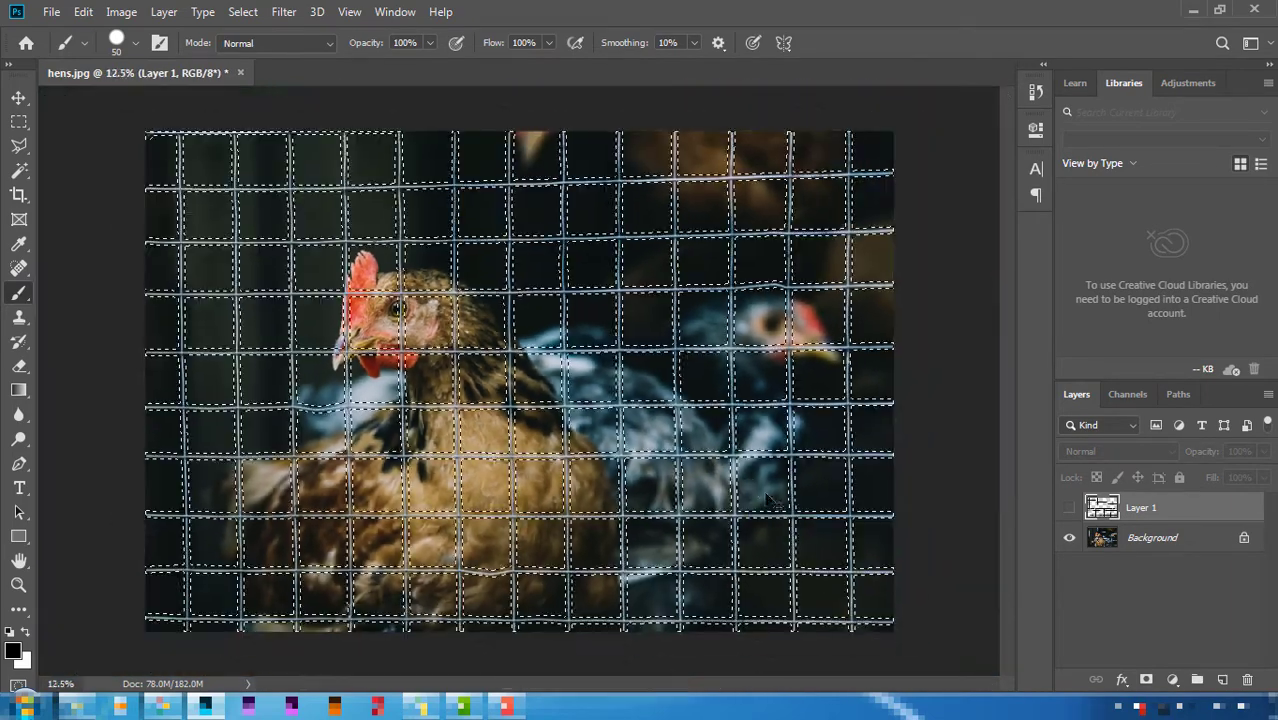
# - Run Content-Aware Fill on the Background layer with output to a new layer
pyautogui.click(83, 12)
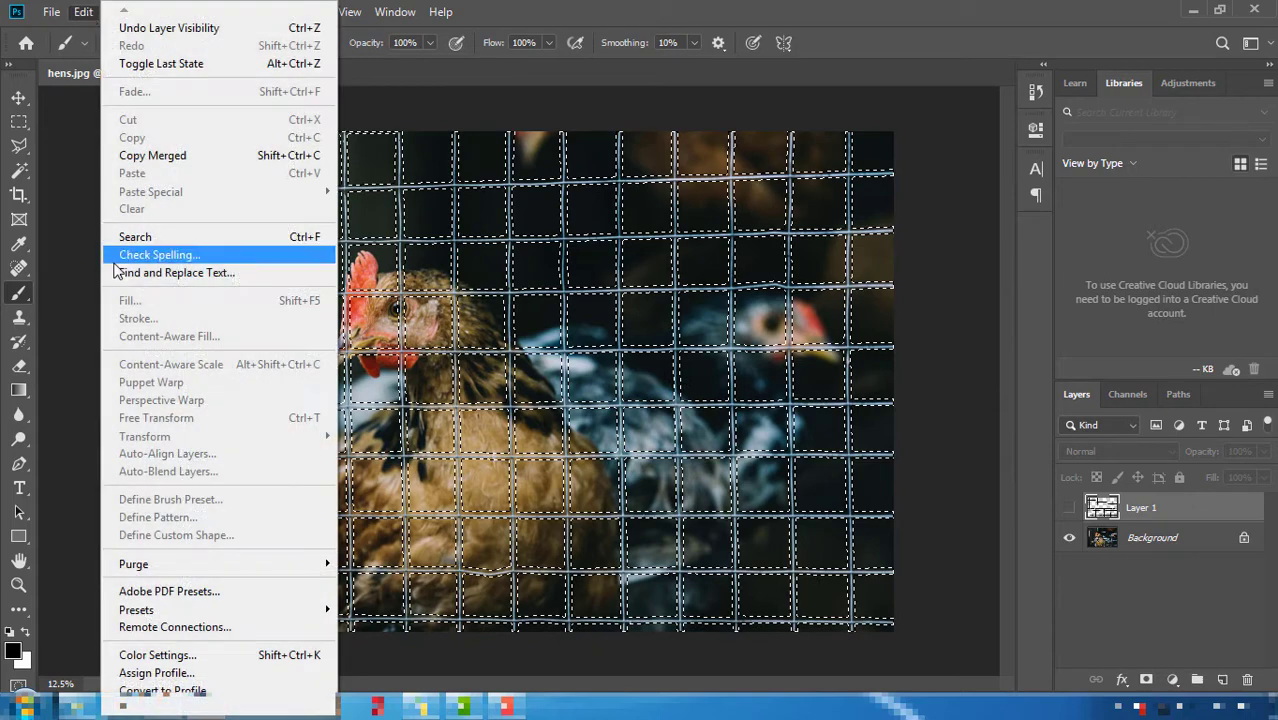
pyautogui.click(1166, 543)
pyautogui.click(83, 12)
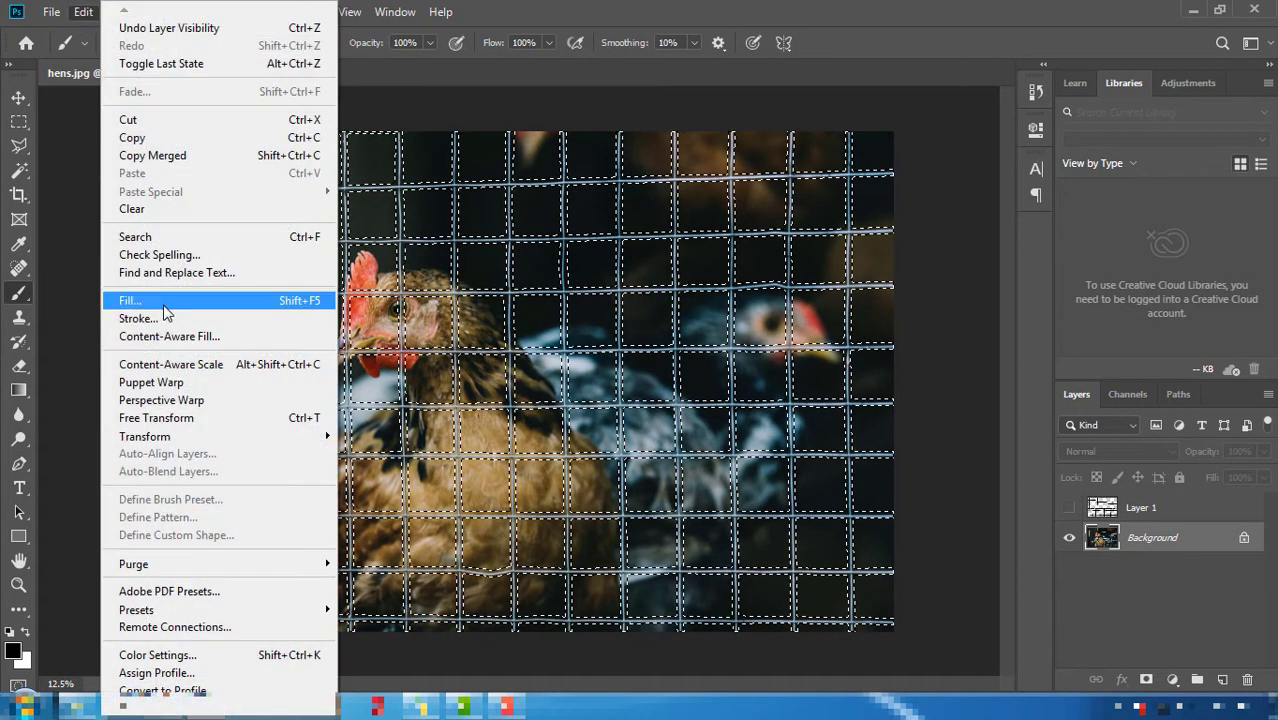
pyautogui.click(160, 337)
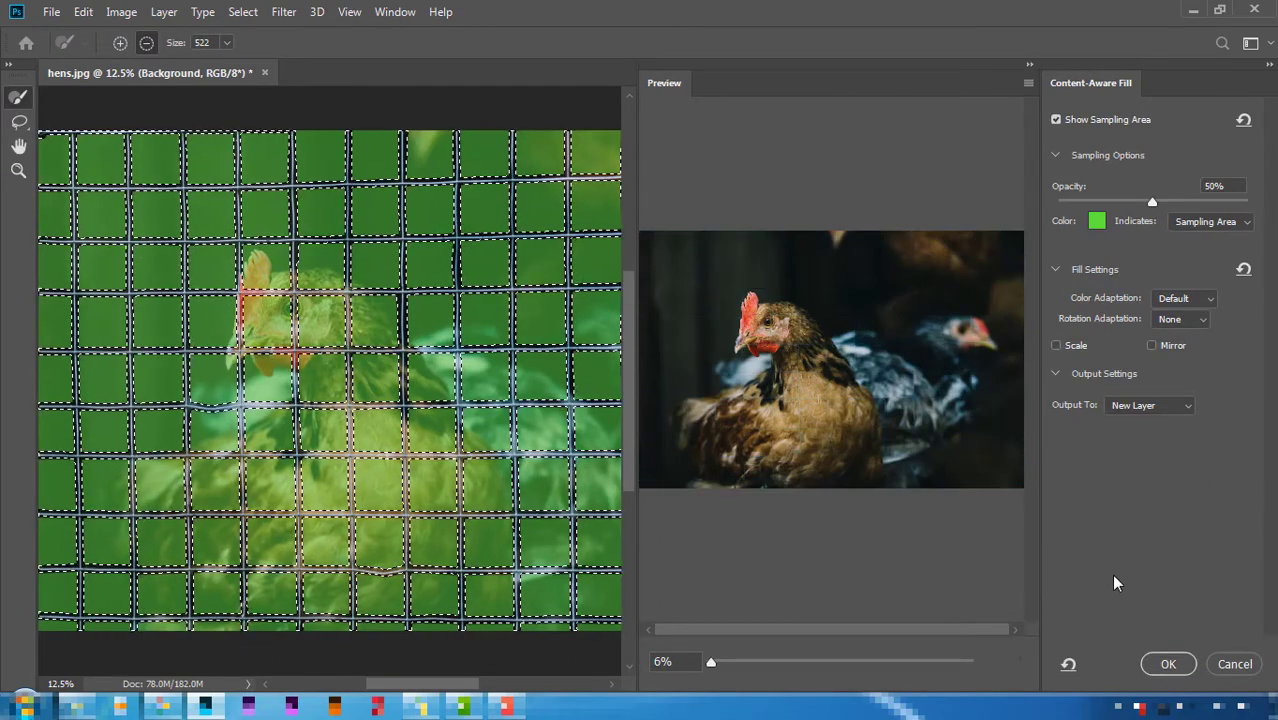
pyautogui.click(1165, 664)
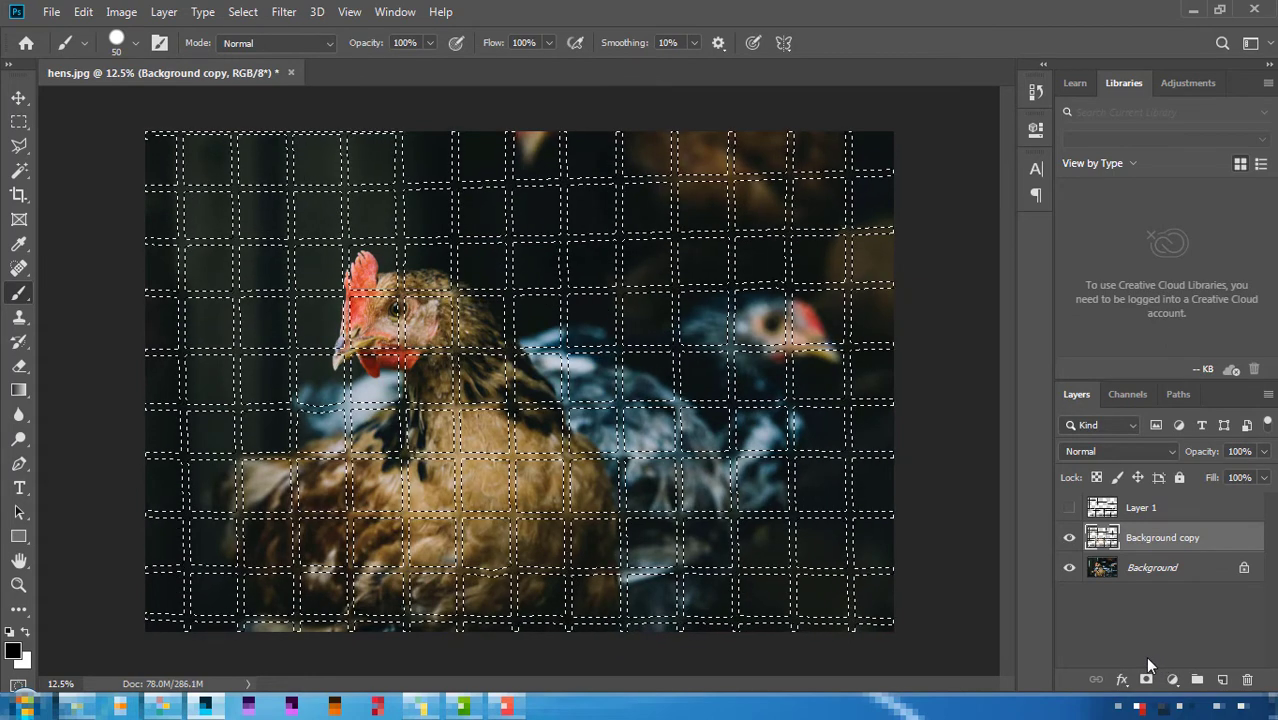
# - Deselect, then toggle Background and Background copy visibility to compare before and after
pyautogui.hotkey('ctrl', 'd')
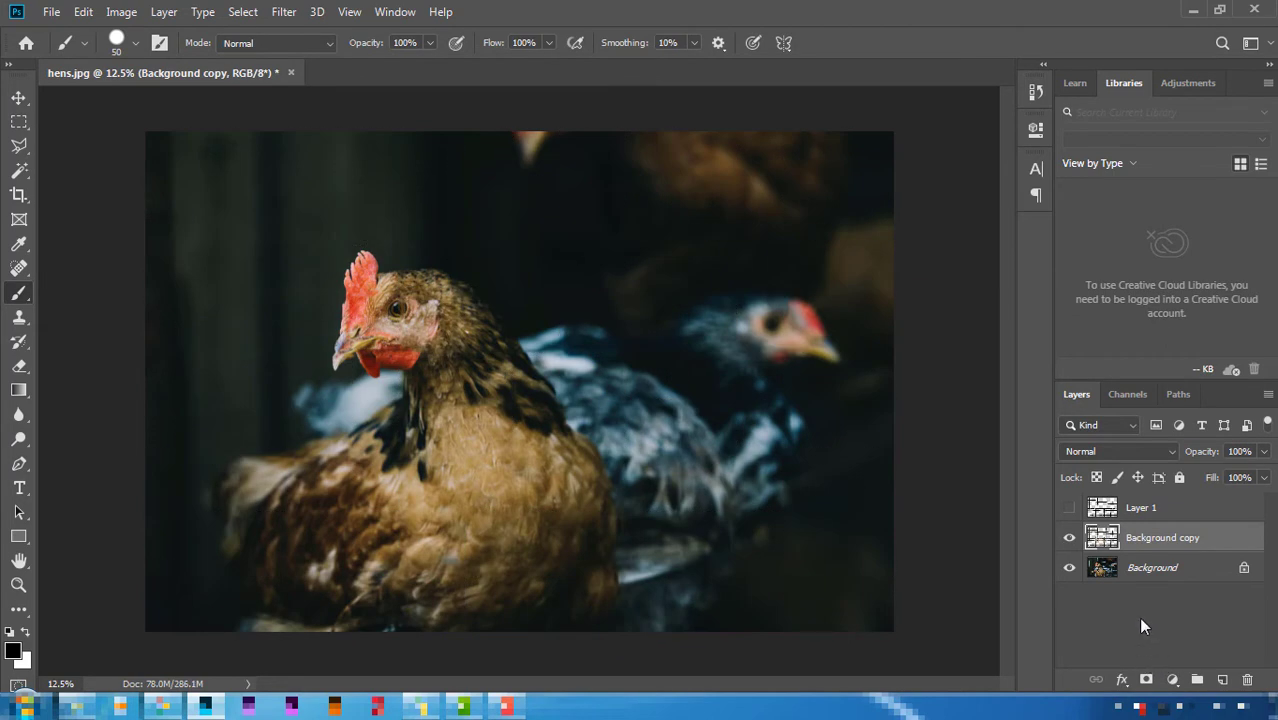
pyautogui.click(1134, 616)
pyautogui.click(1070, 568)
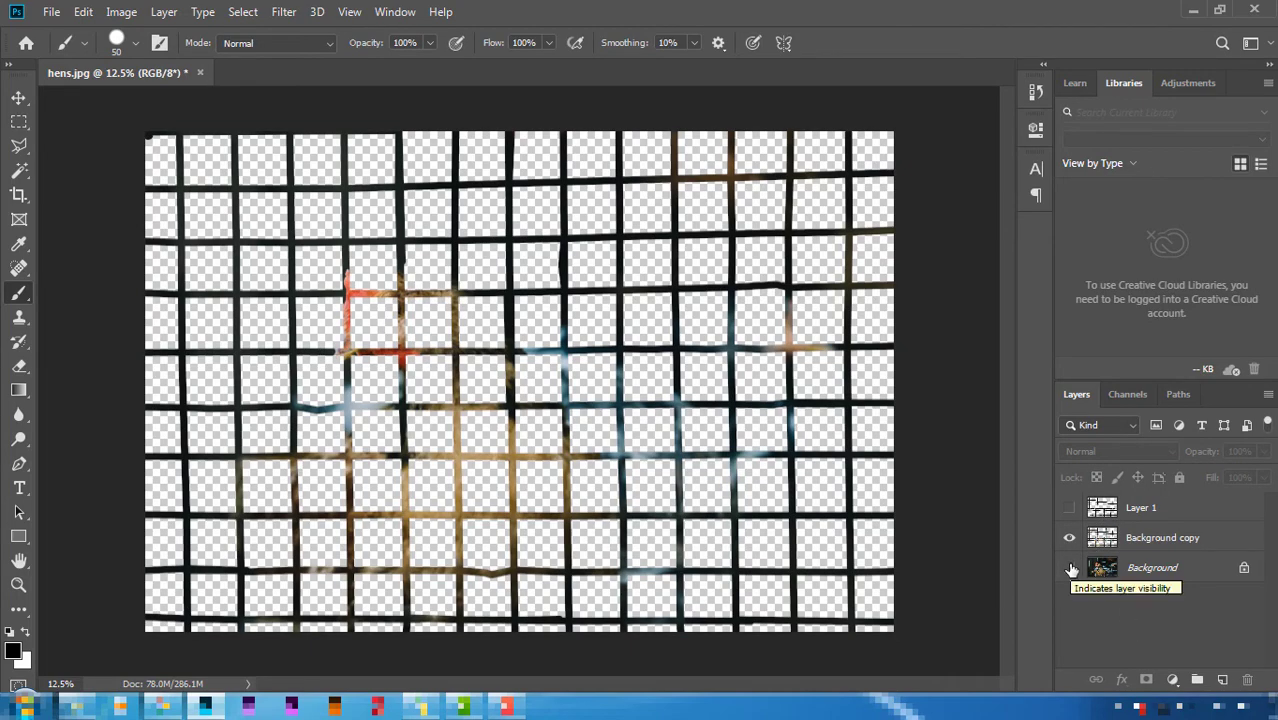
pyautogui.click(1070, 568)
pyautogui.click(1070, 538)
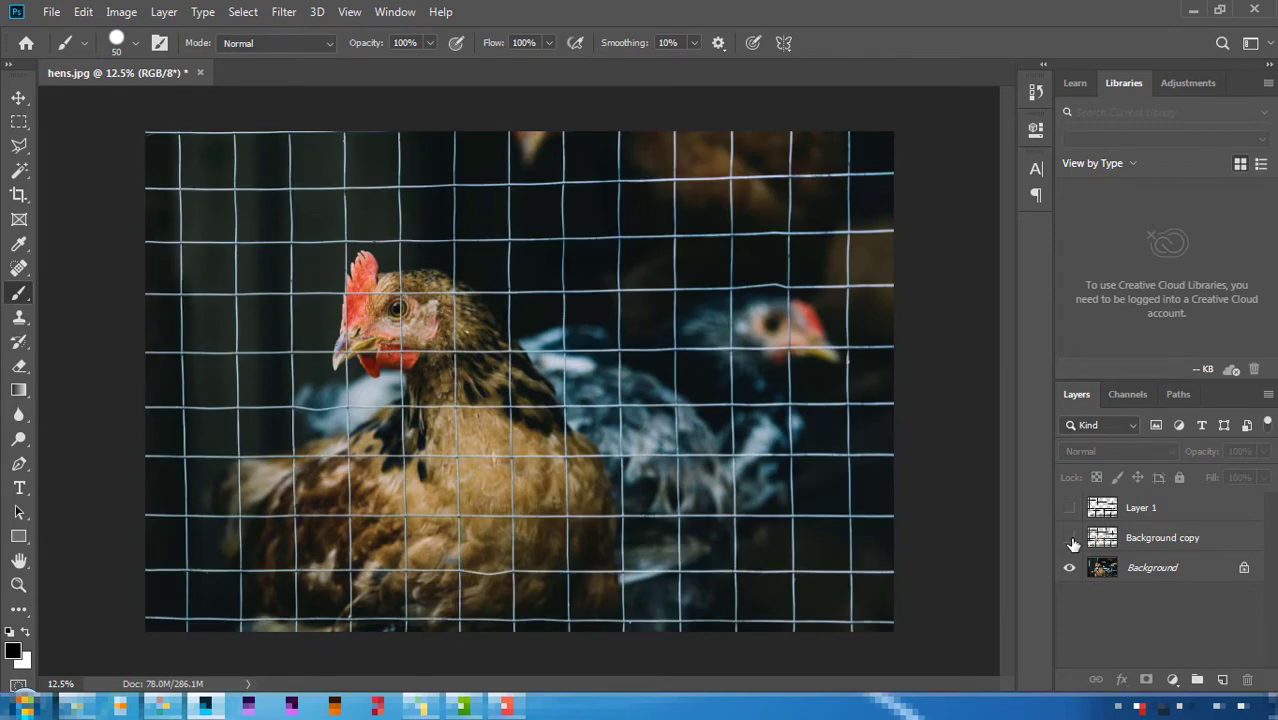
pyautogui.click(1070, 538)
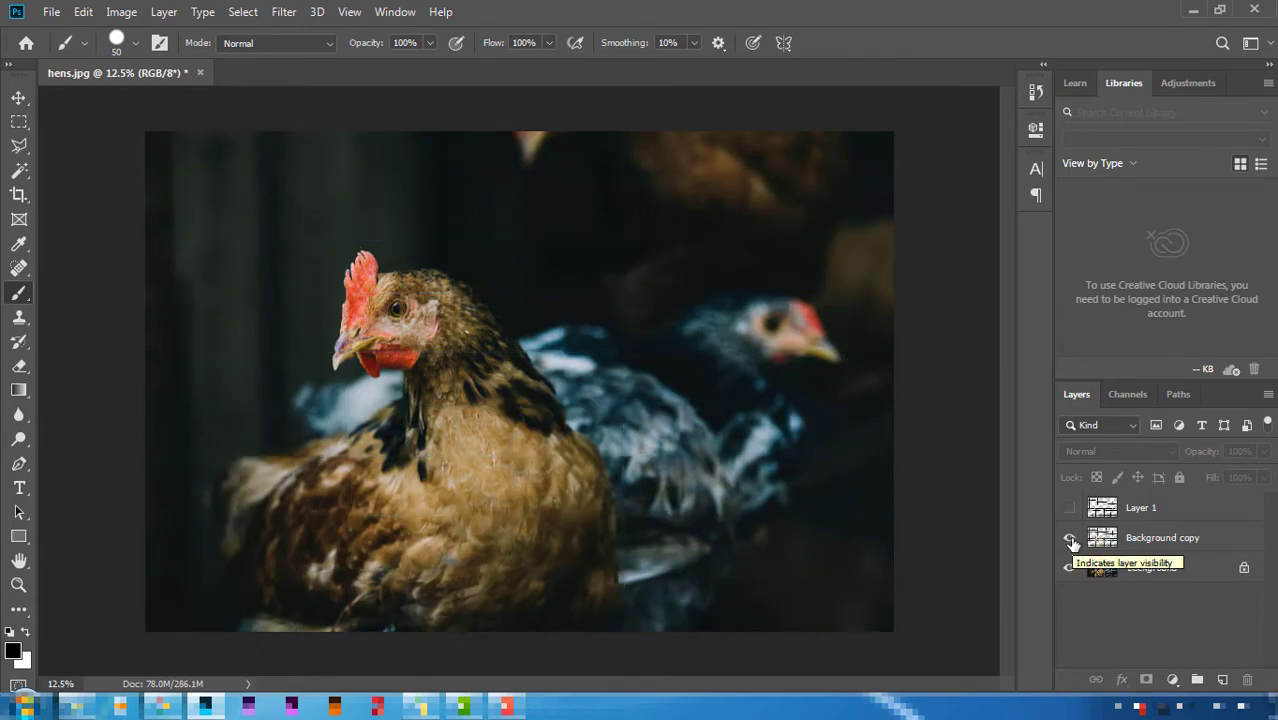
pyautogui.click(1070, 538)
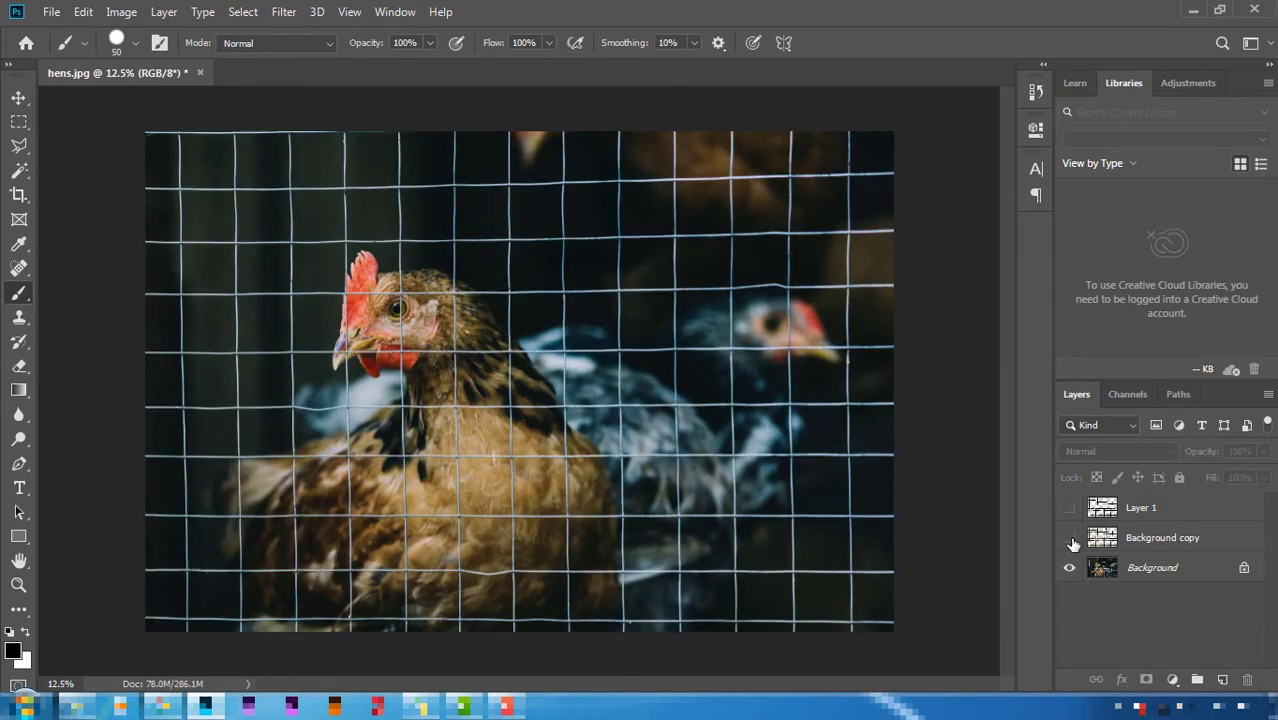
pyautogui.click(1070, 538)
pyautogui.click(1071, 540)
# - Show Background copy again, zoom in on the hen's eye, and select Background
pyautogui.scroll(4, 285, 372)
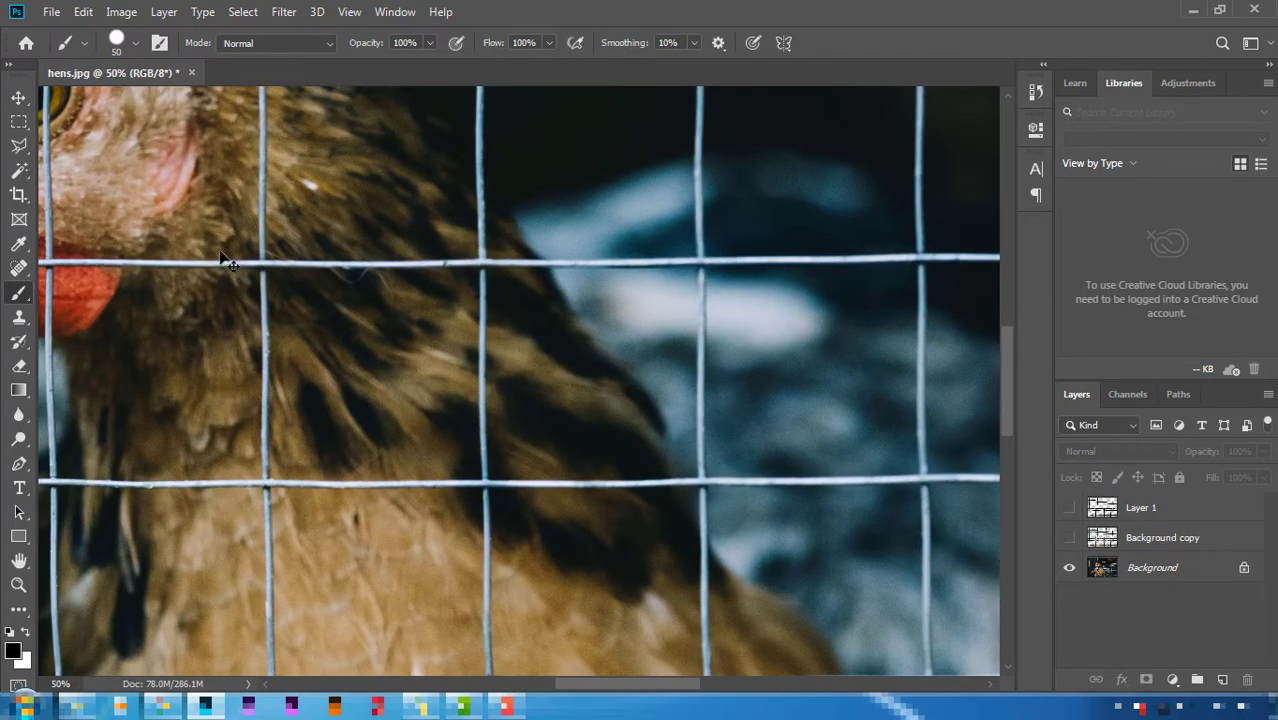
pyautogui.moveTo(557, 401)
pyautogui.mouseDown()
pyautogui.moveTo(597, 437)
pyautogui.moveTo(708, 486)
pyautogui.mouseUp()
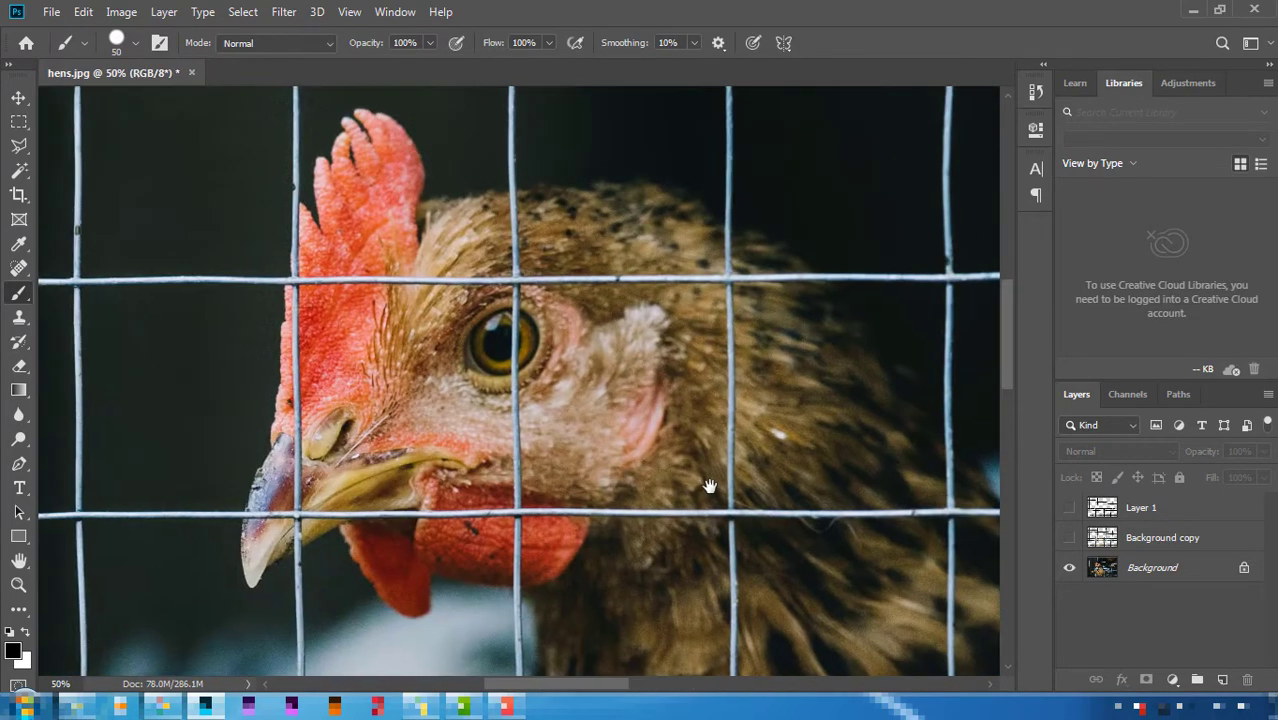
pyautogui.click(1069, 540)
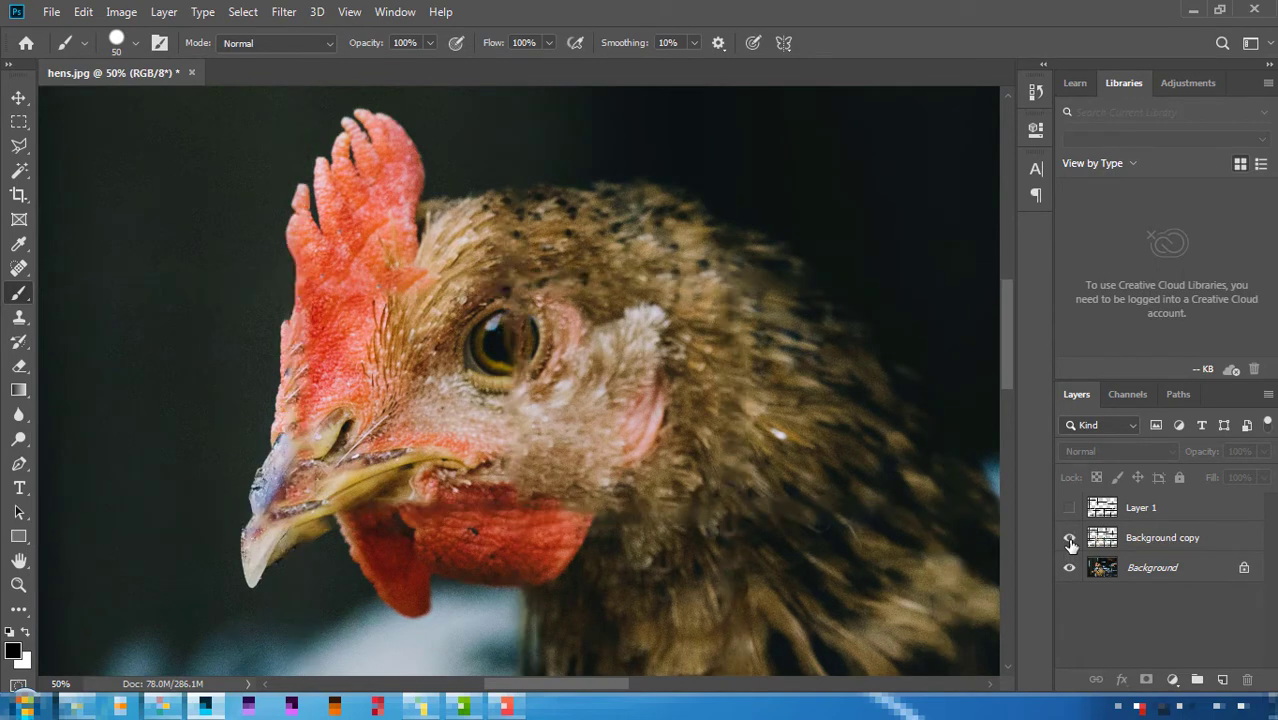
pyautogui.hotkey('ctrl', '+')
pyautogui.hotkey('ctrl', '+')
pyautogui.hotkey('ctrl', '+')
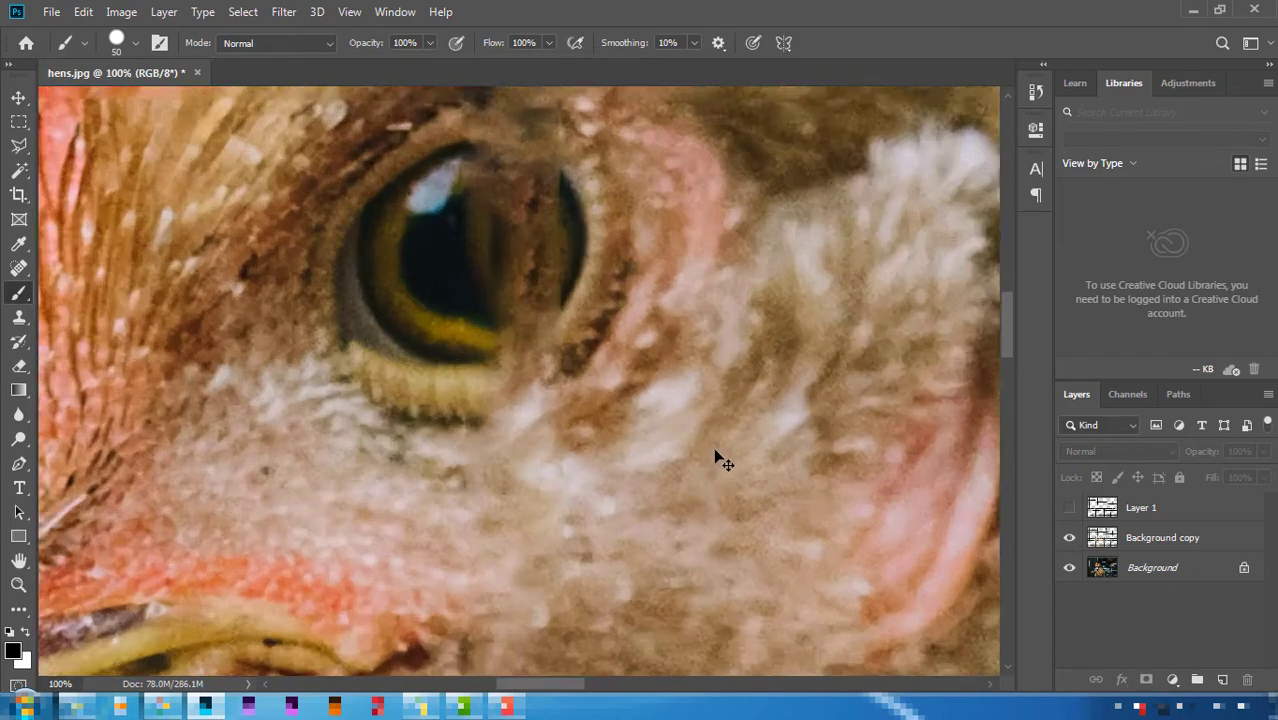
pyautogui.moveTo(561, 286)
pyautogui.mouseDown()
pyautogui.moveTo(619, 428)
pyautogui.moveTo(661, 432)
pyautogui.mouseUp()
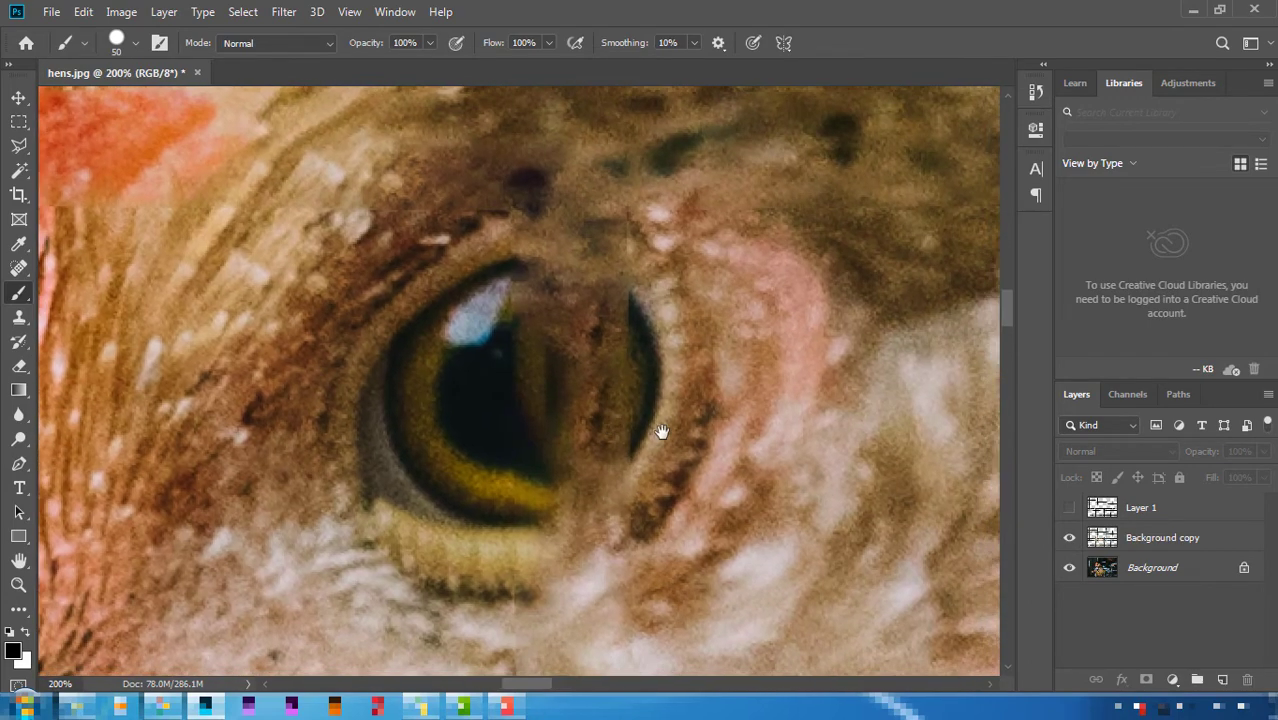
pyautogui.click(1114, 570)
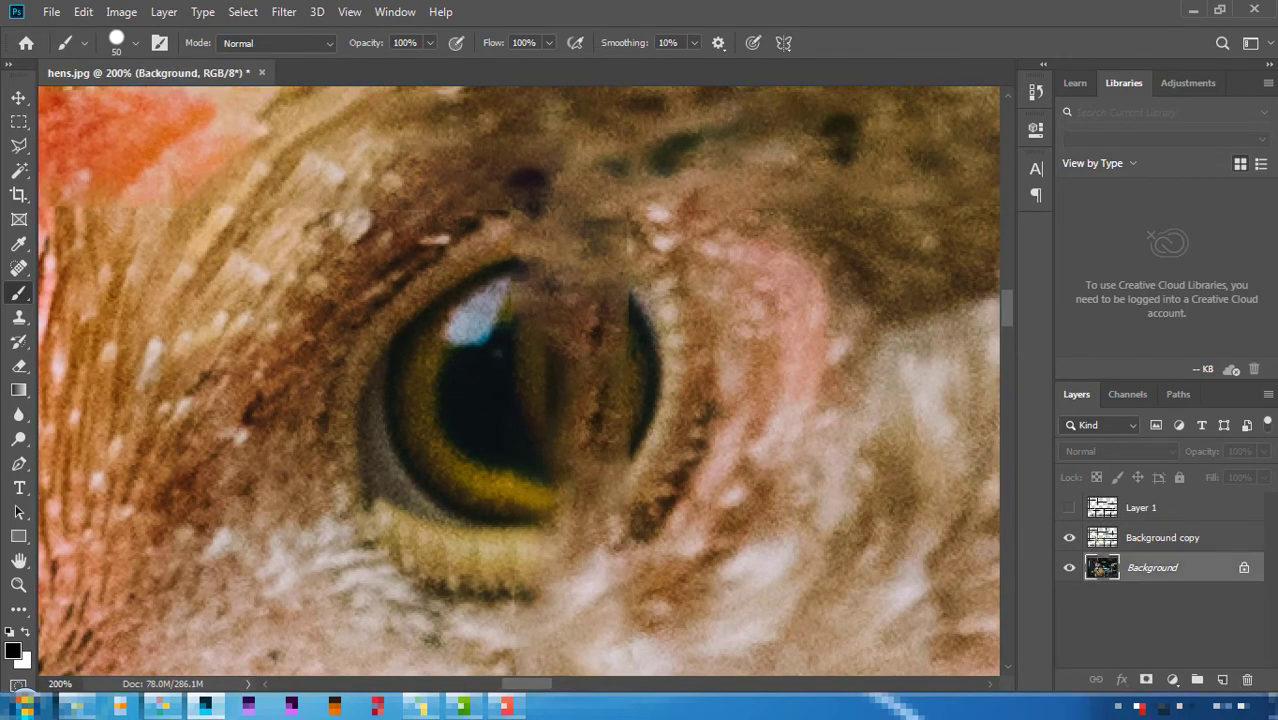
# - Lasso the eye on Background, copy it to Layer 2, and move it above Background copy
pyautogui.rightClick(19, 147)
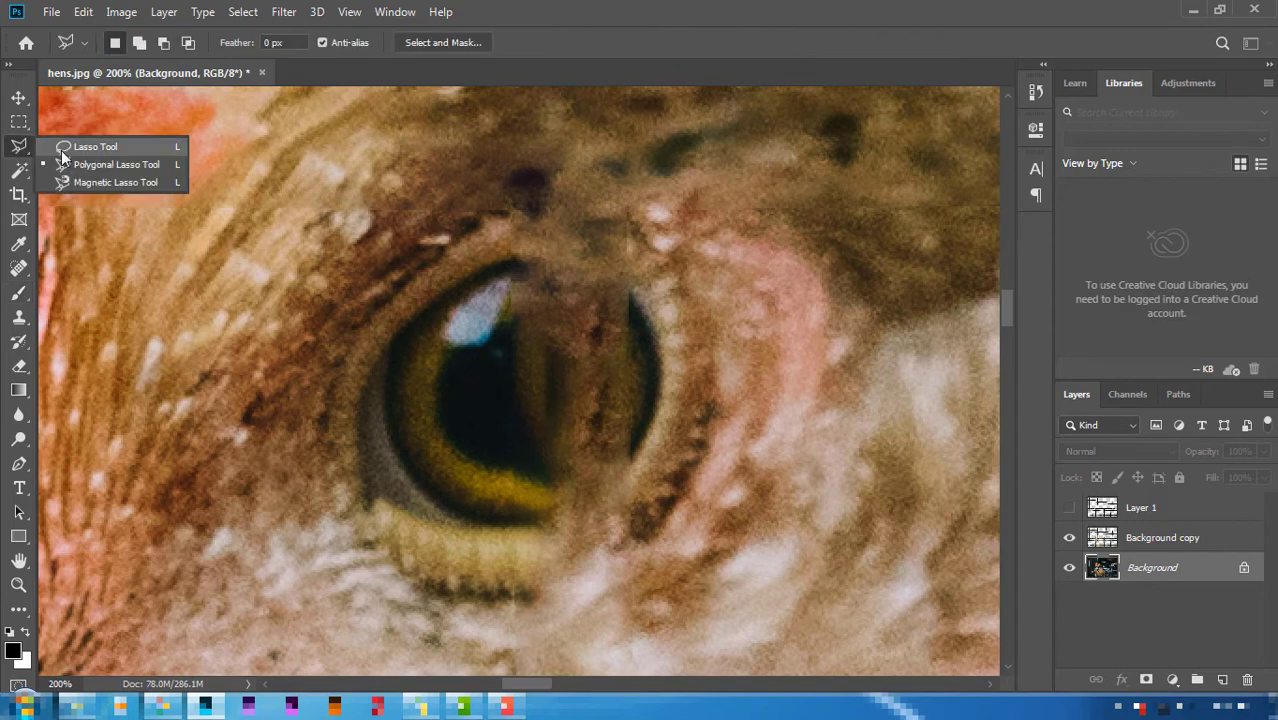
pyautogui.click(95, 145)
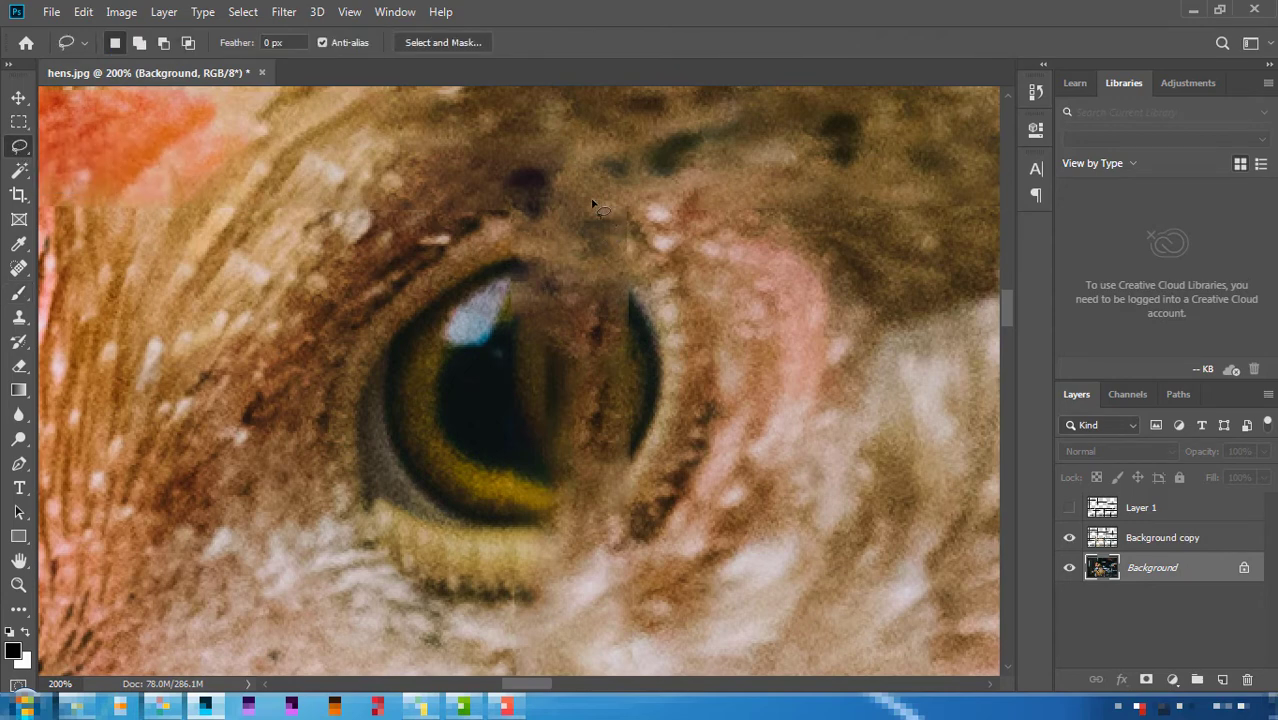
pyautogui.moveTo(443, 310)
pyautogui.mouseDown()
pyautogui.moveTo(460, 440)
pyautogui.moveTo(508, 537)
pyautogui.mouseUp()
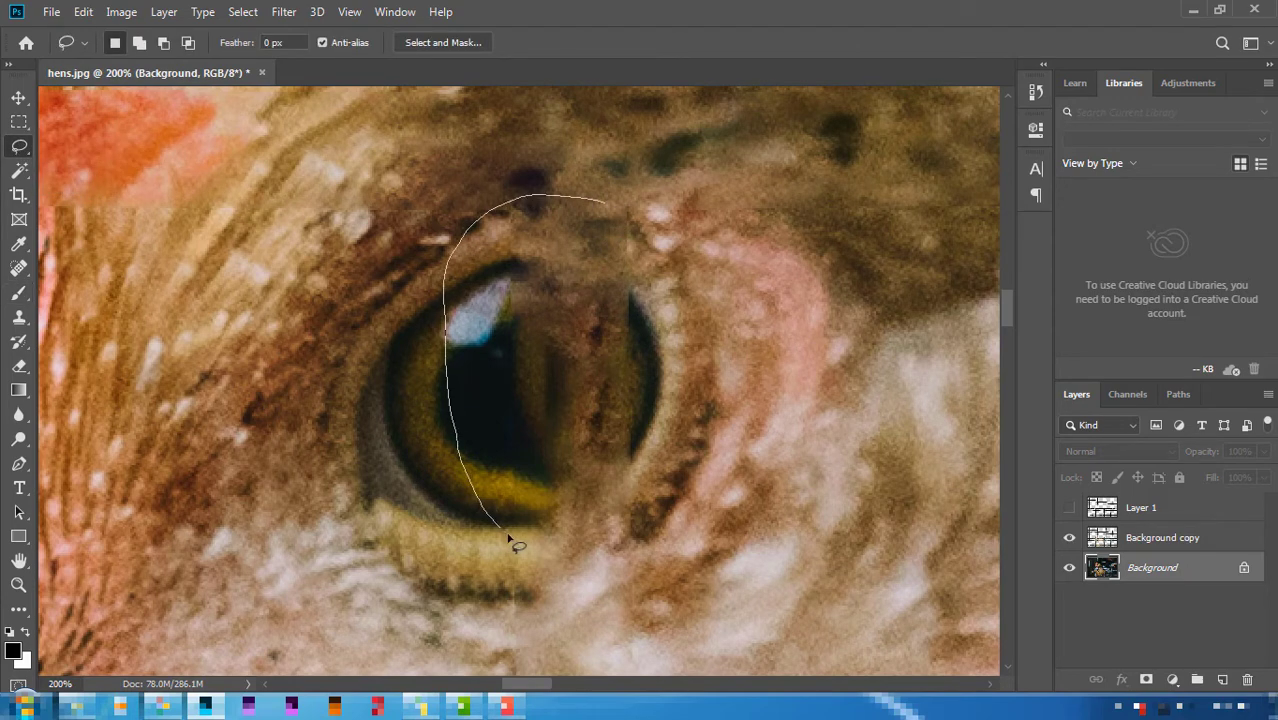
pyautogui.moveTo(551, 614); pyautogui.dragTo(643, 583)
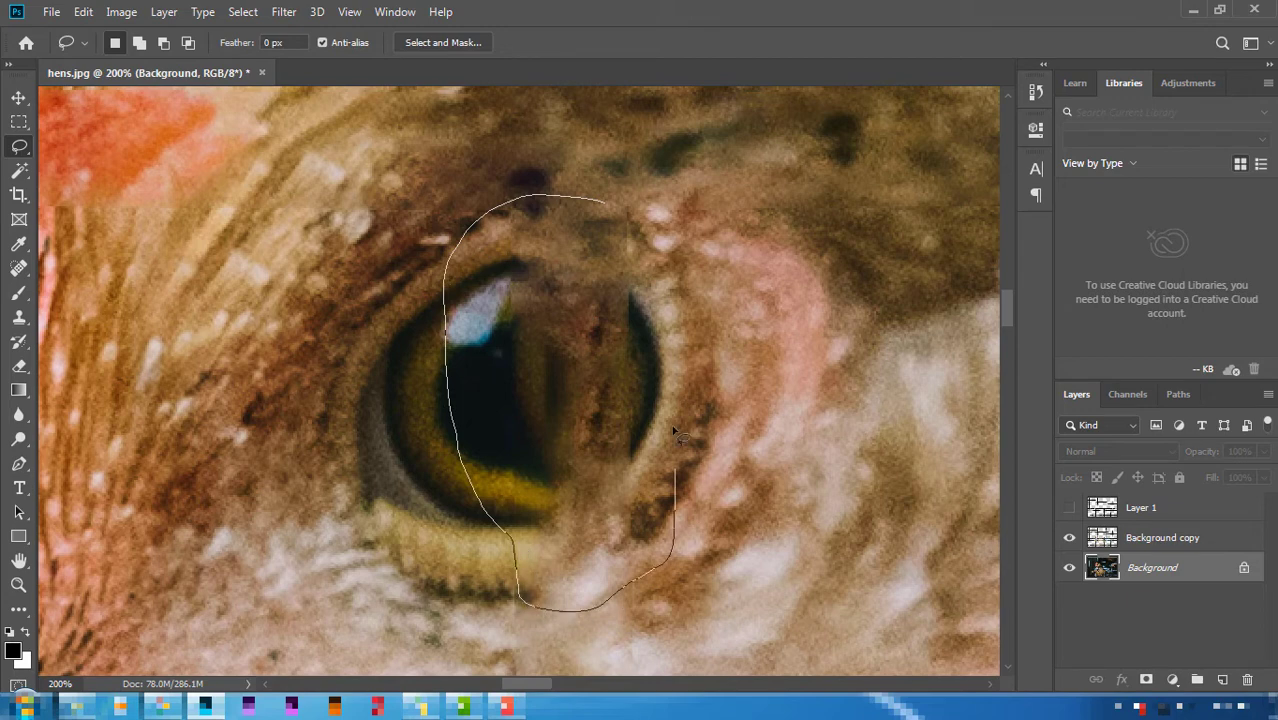
pyautogui.moveTo(613, 206); pyautogui.dragTo(610, 204)
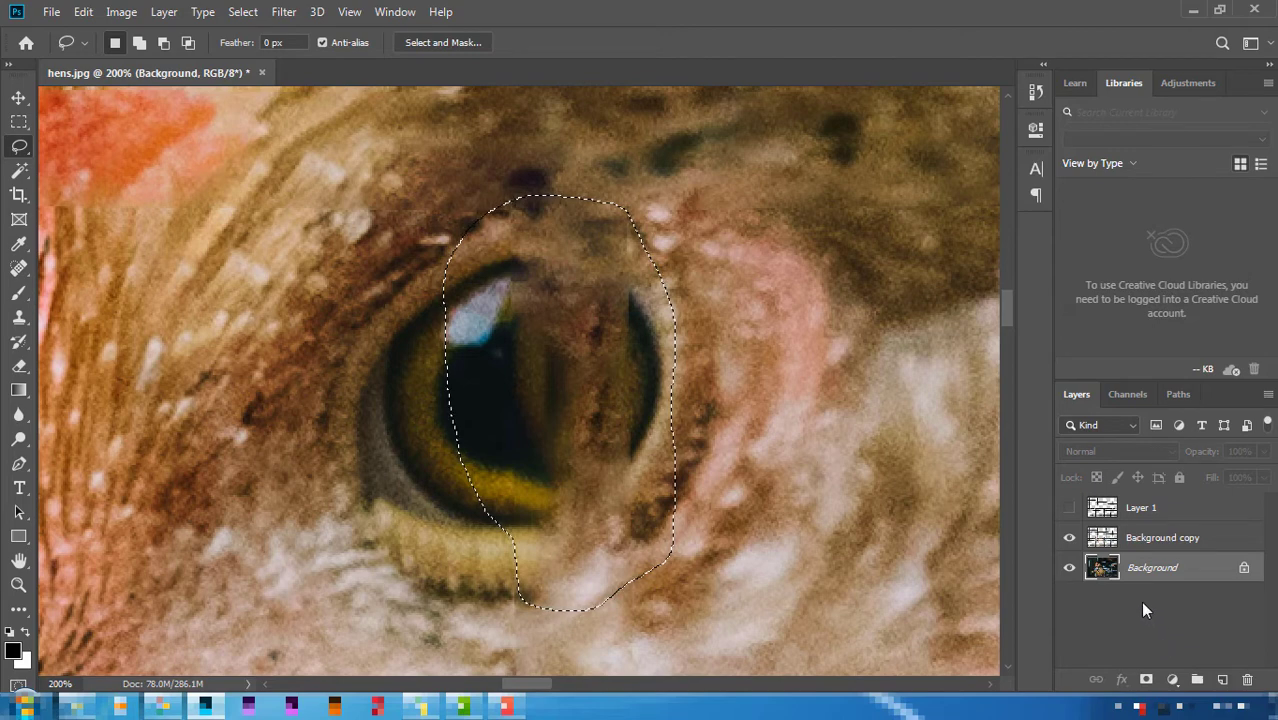
pyautogui.hotkey('ctrl', 'j')
pyautogui.moveTo(1130, 568); pyautogui.dragTo(1135, 528)
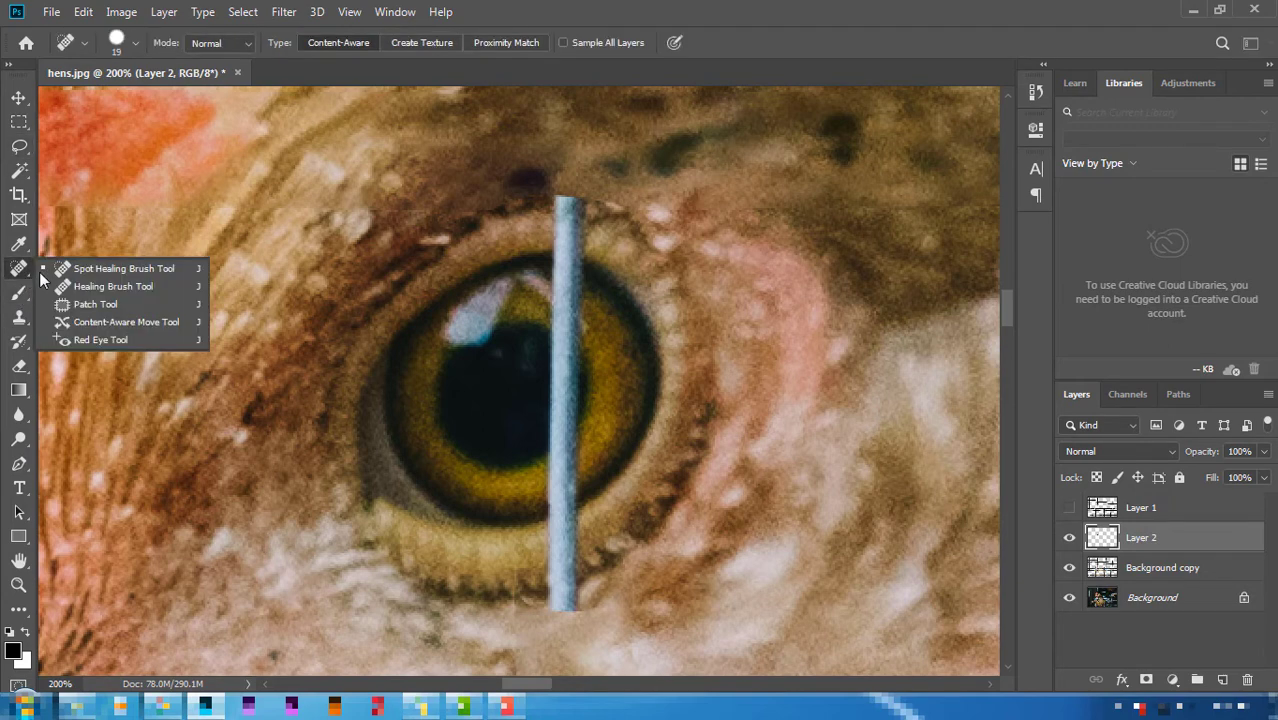
# - Spot-heal strokes down the blue wire through the eye on Layer 2, undoing two bad strokes
pyautogui.moveTo(24, 280); pyautogui.dragTo(75, 278)
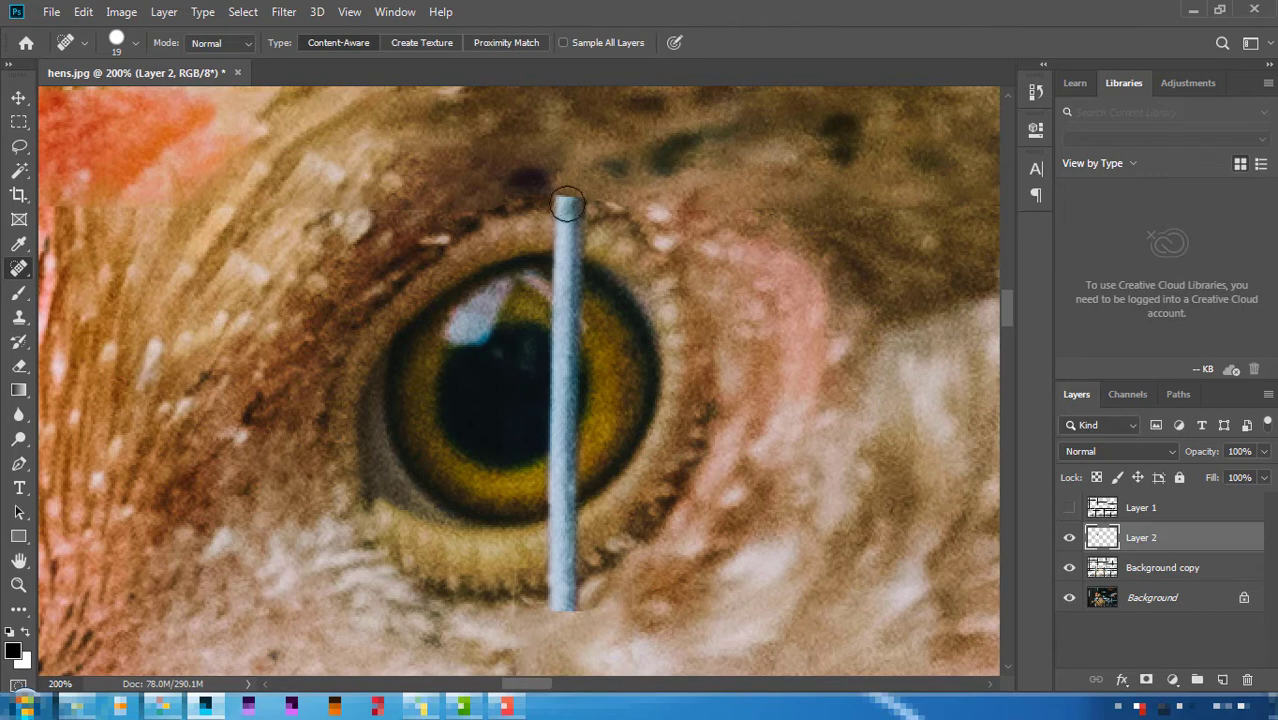
pyautogui.moveTo(565, 200); pyautogui.dragTo(567, 305)
pyautogui.moveTo(563, 235); pyautogui.dragTo(564, 265)
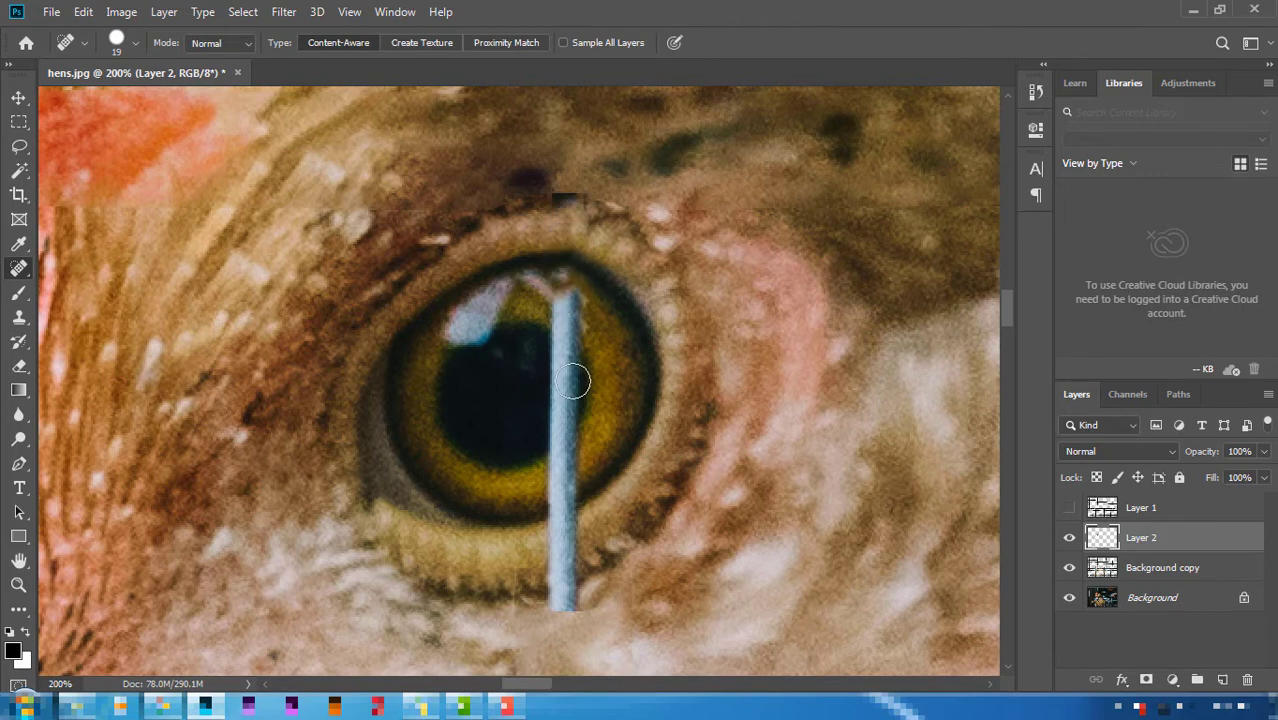
pyautogui.moveTo(568, 370)
pyautogui.mouseDown()
pyautogui.moveTo(570, 385)
pyautogui.moveTo(593, 378)
pyautogui.moveTo(571, 377)
pyautogui.moveTo(593, 409)
pyautogui.mouseUp()
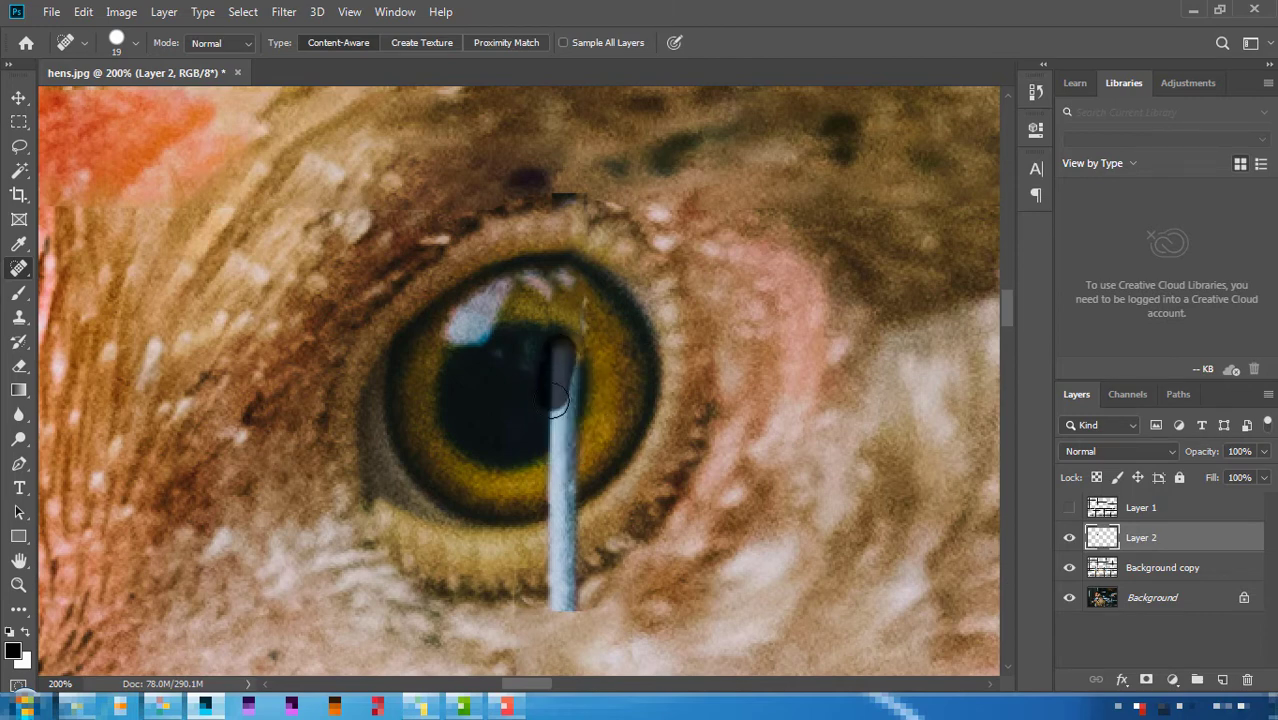
pyautogui.moveTo(563, 356); pyautogui.dragTo(553, 617)
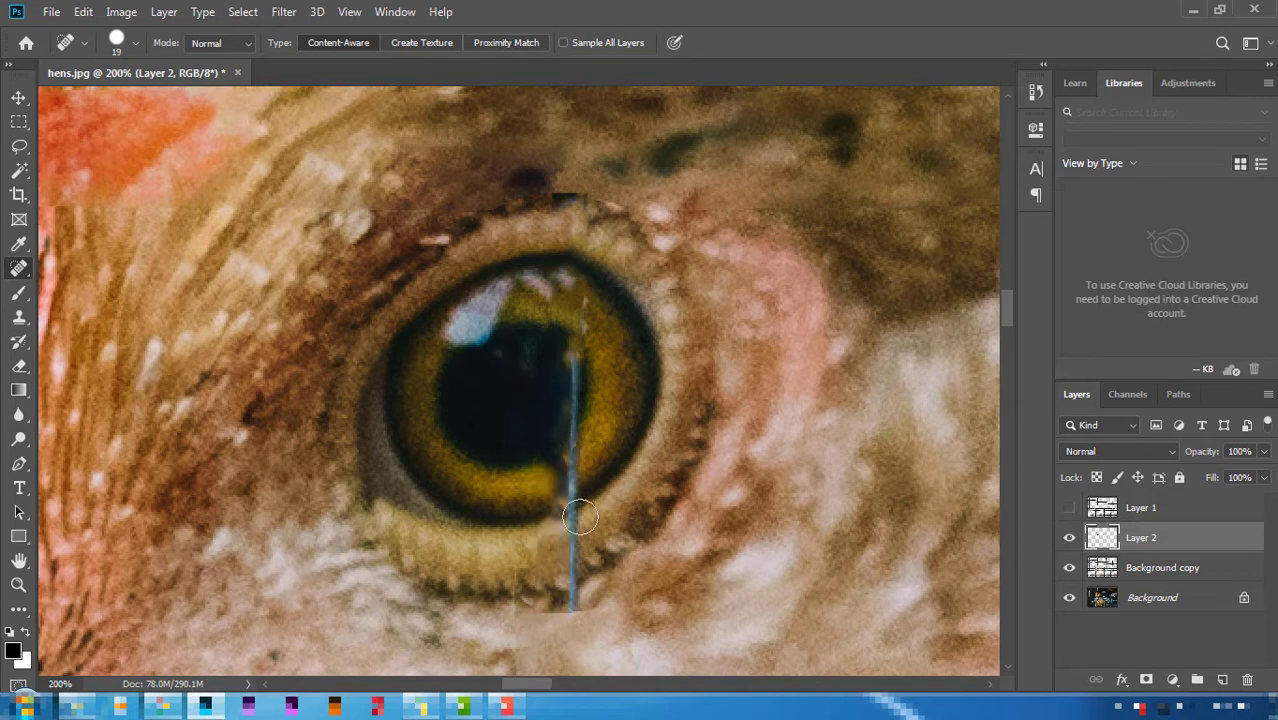
pyautogui.moveTo(573, 508); pyautogui.dragTo(573, 622)
pyautogui.click(571, 597)
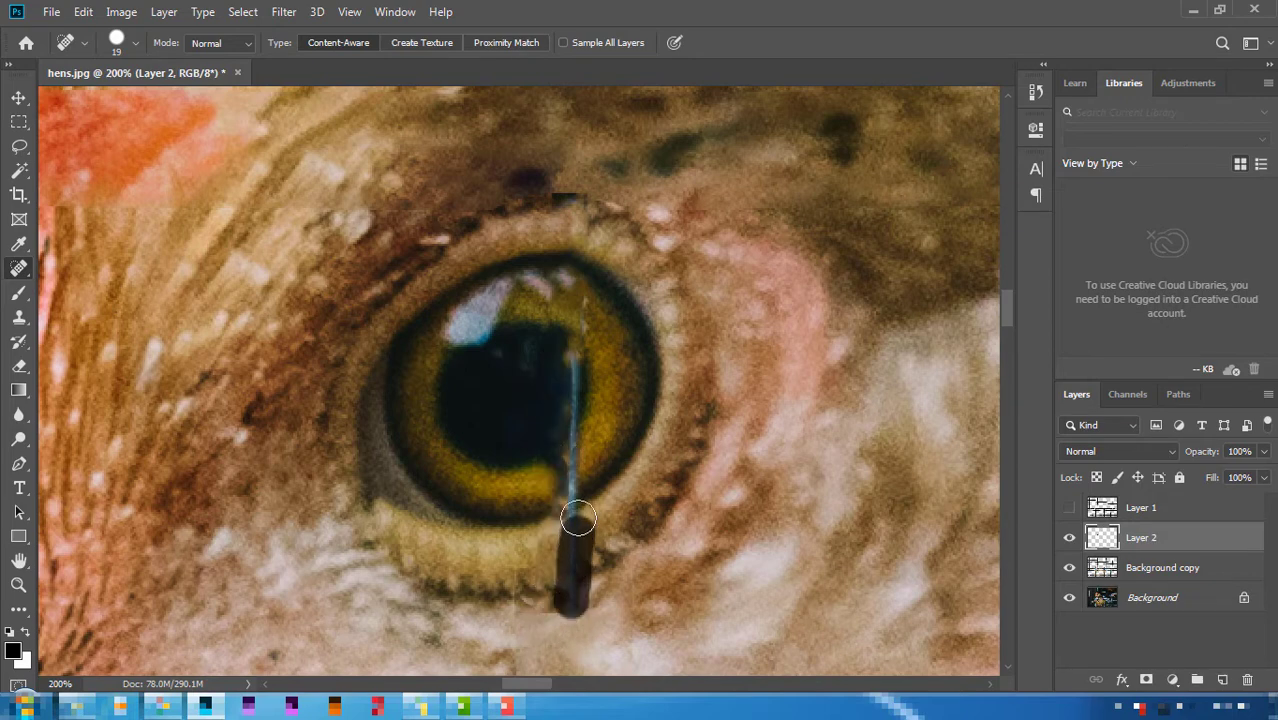
pyautogui.moveTo(571, 597); pyautogui.dragTo(576, 333)
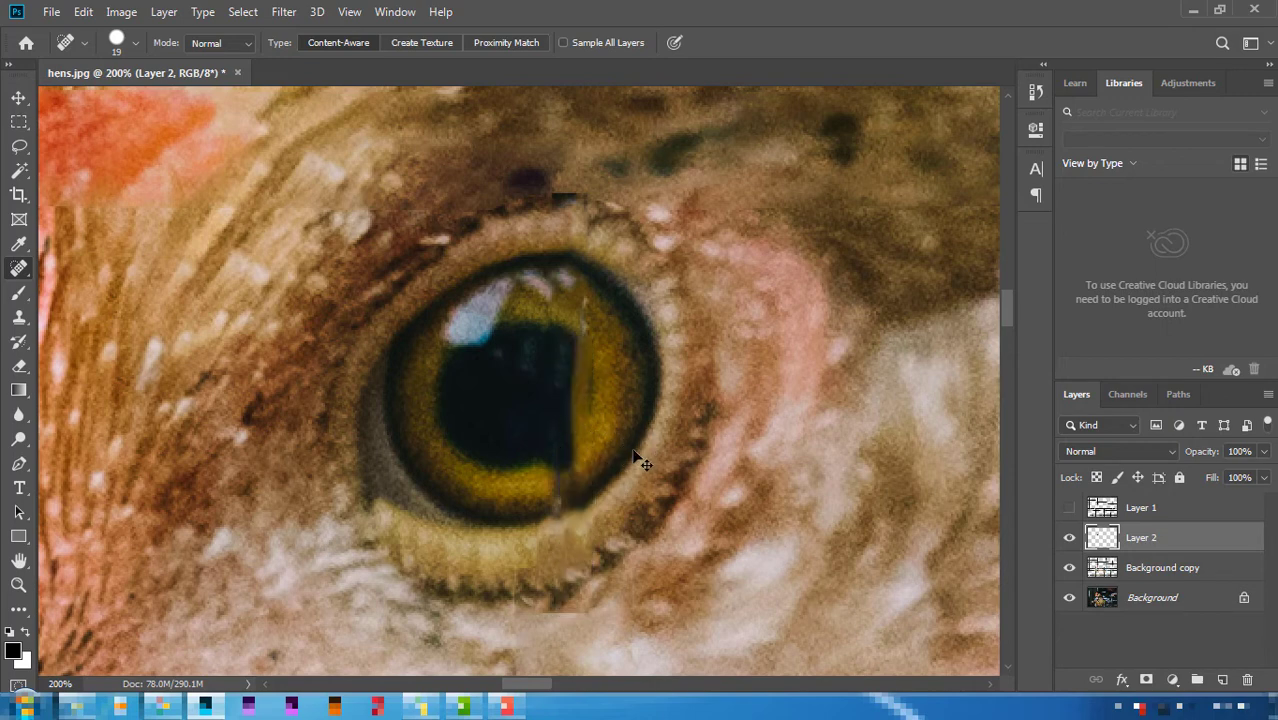
pyautogui.hotkey('ctrl', 'z')
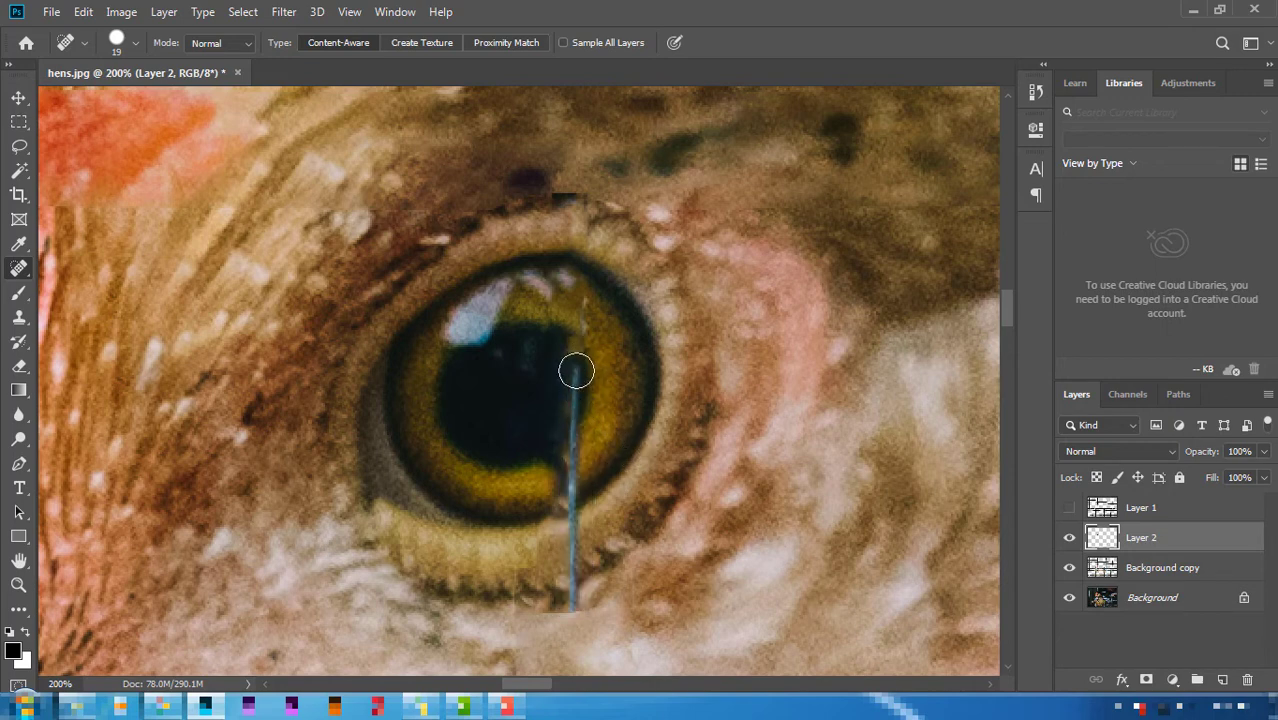
pyautogui.moveTo(574, 369); pyautogui.dragTo(579, 499)
pyautogui.hotkey('ctrl', 'z')
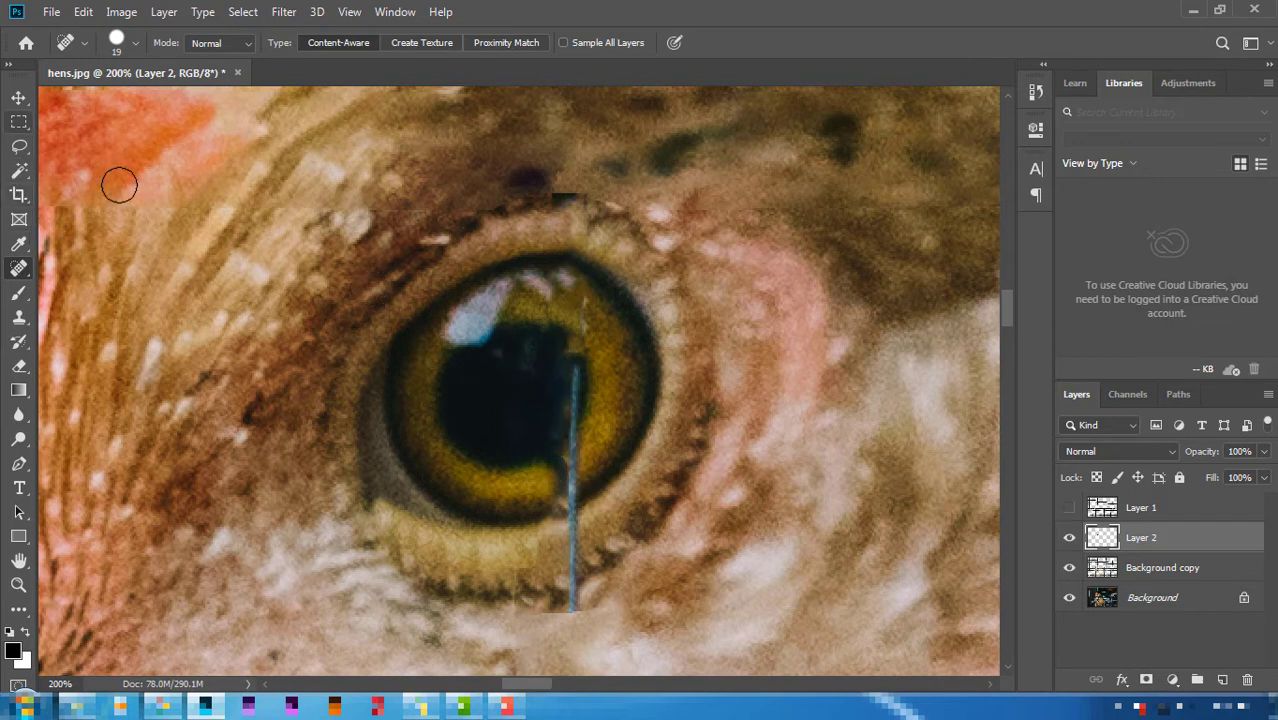
# - Duplicate Layer 2 and try flipping and shifting the copy, undoing both before committing
pyautogui.click(18, 97)
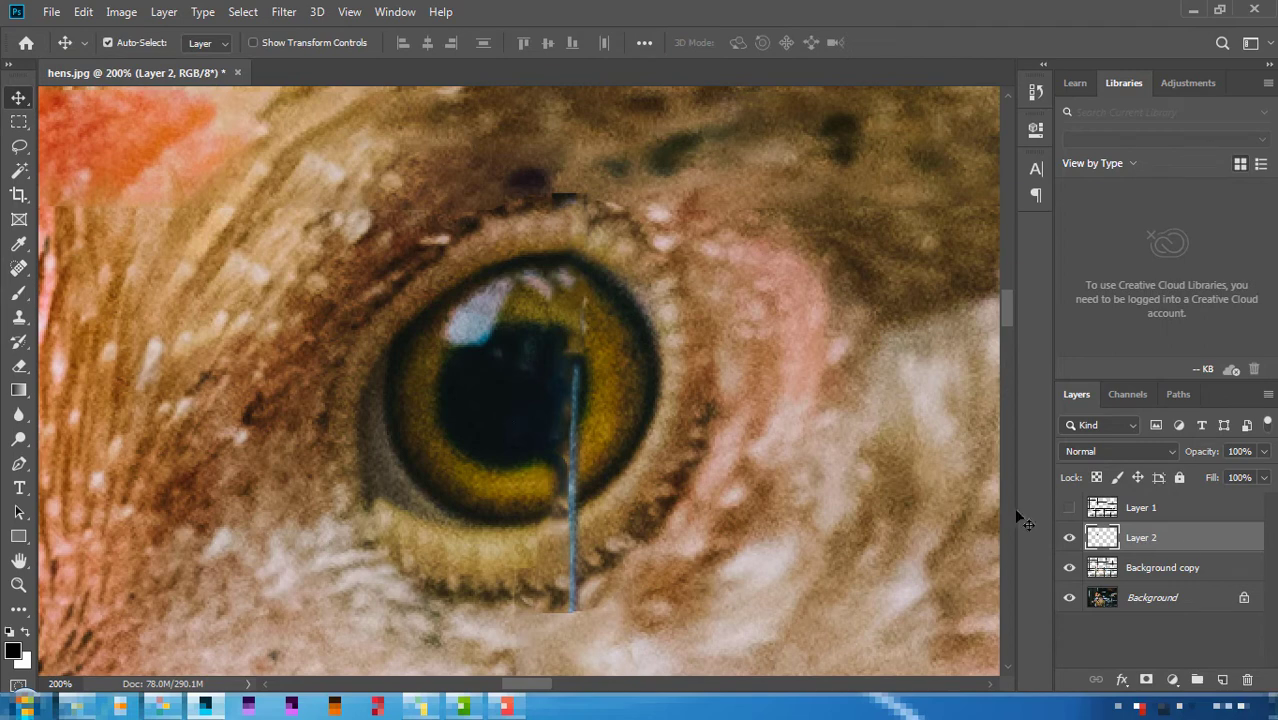
pyautogui.moveTo(1178, 542); pyautogui.dragTo(1224, 681)
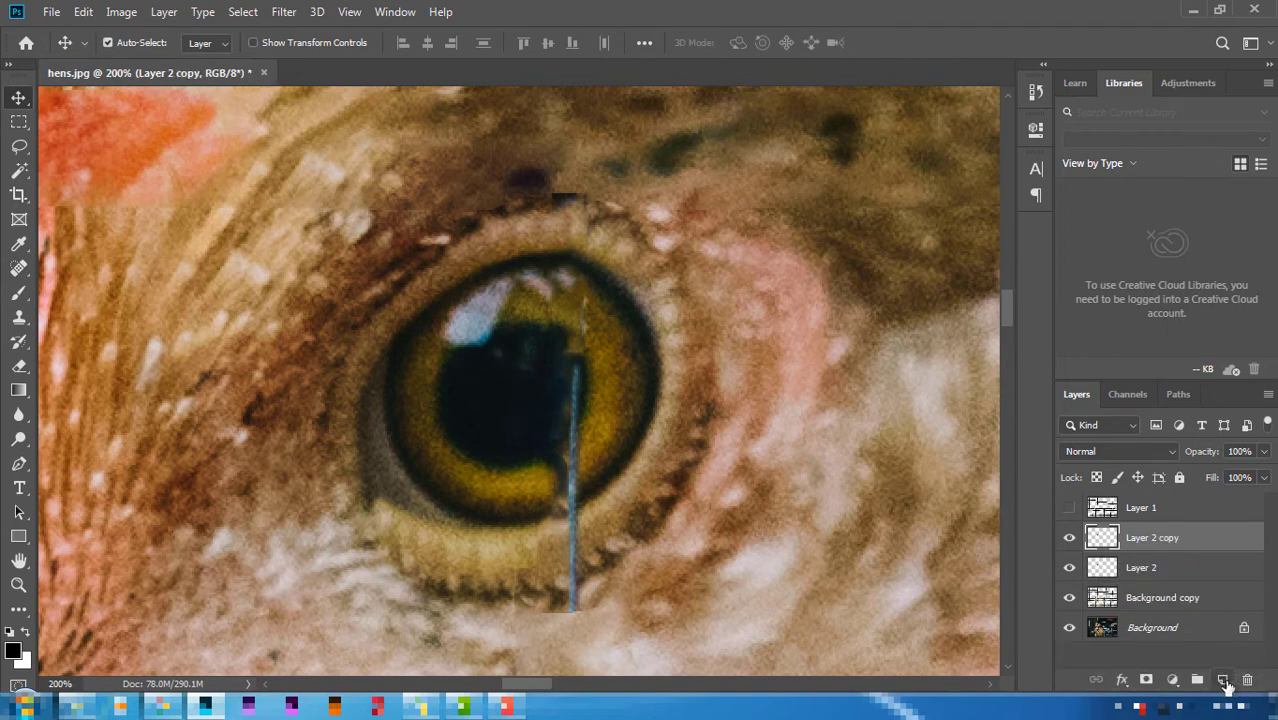
pyautogui.hotkey('ctrl', 't')
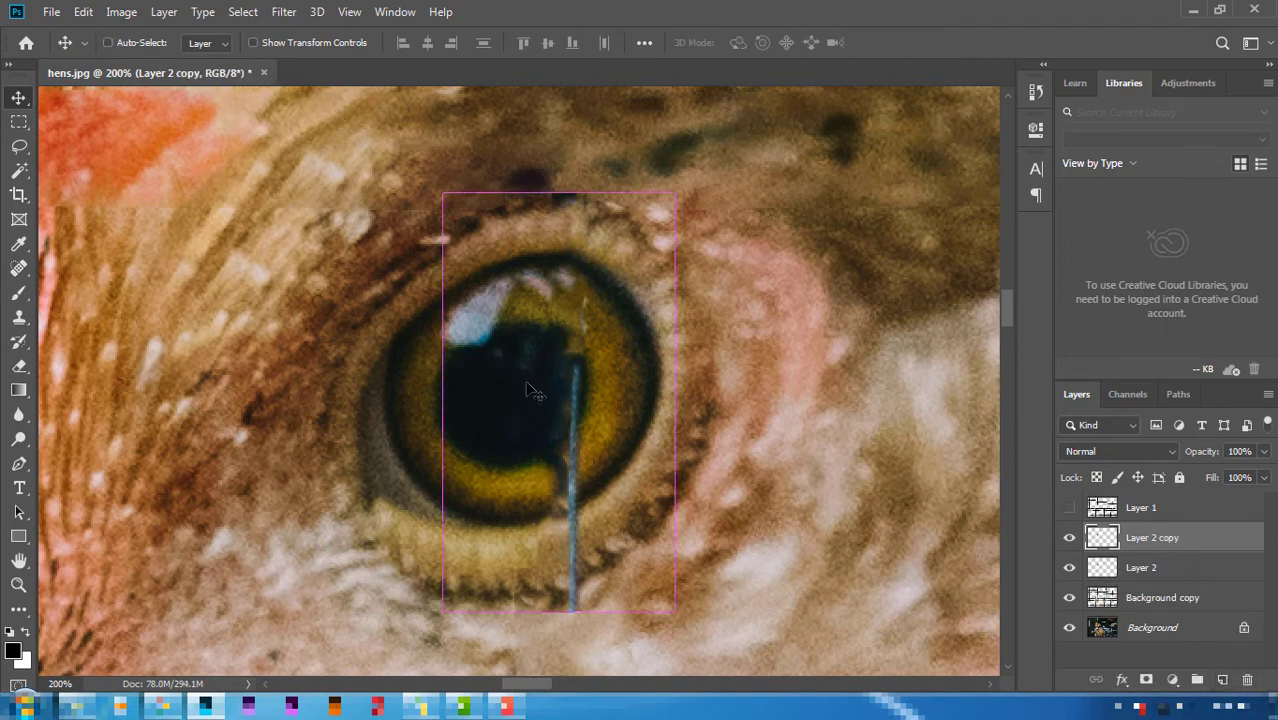
pyautogui.rightClick(602, 368)
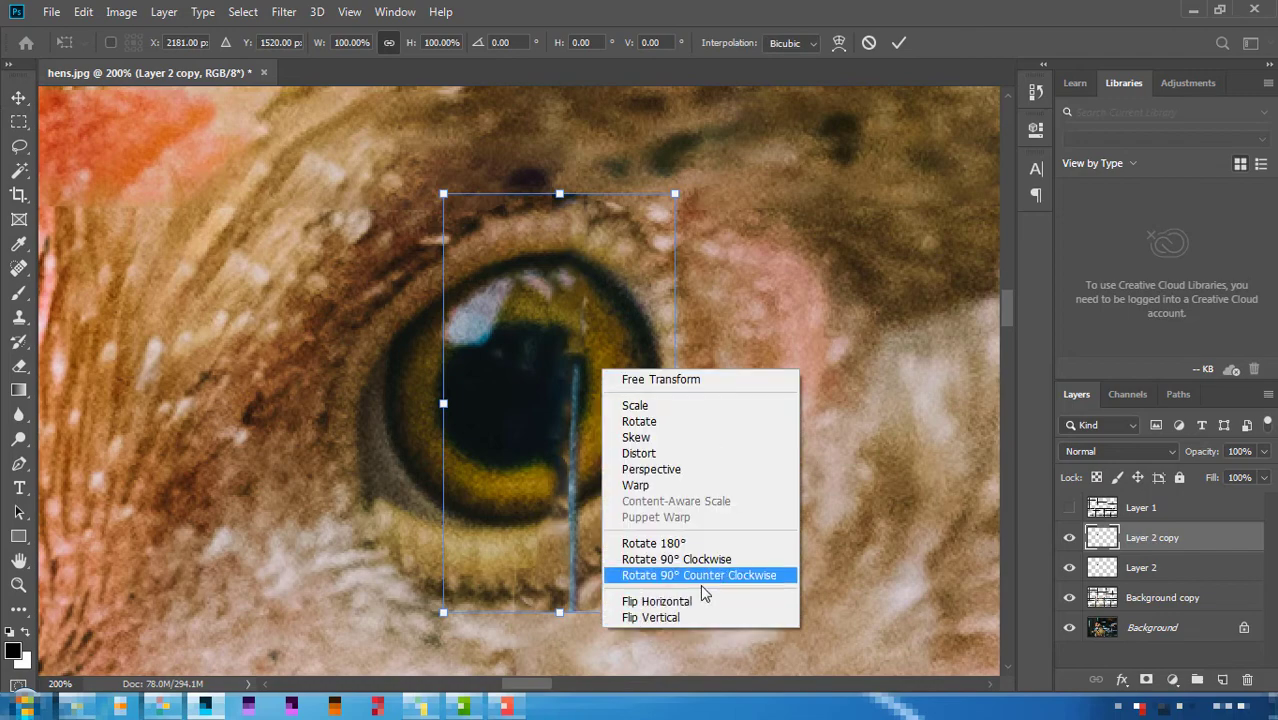
pyautogui.click(700, 601)
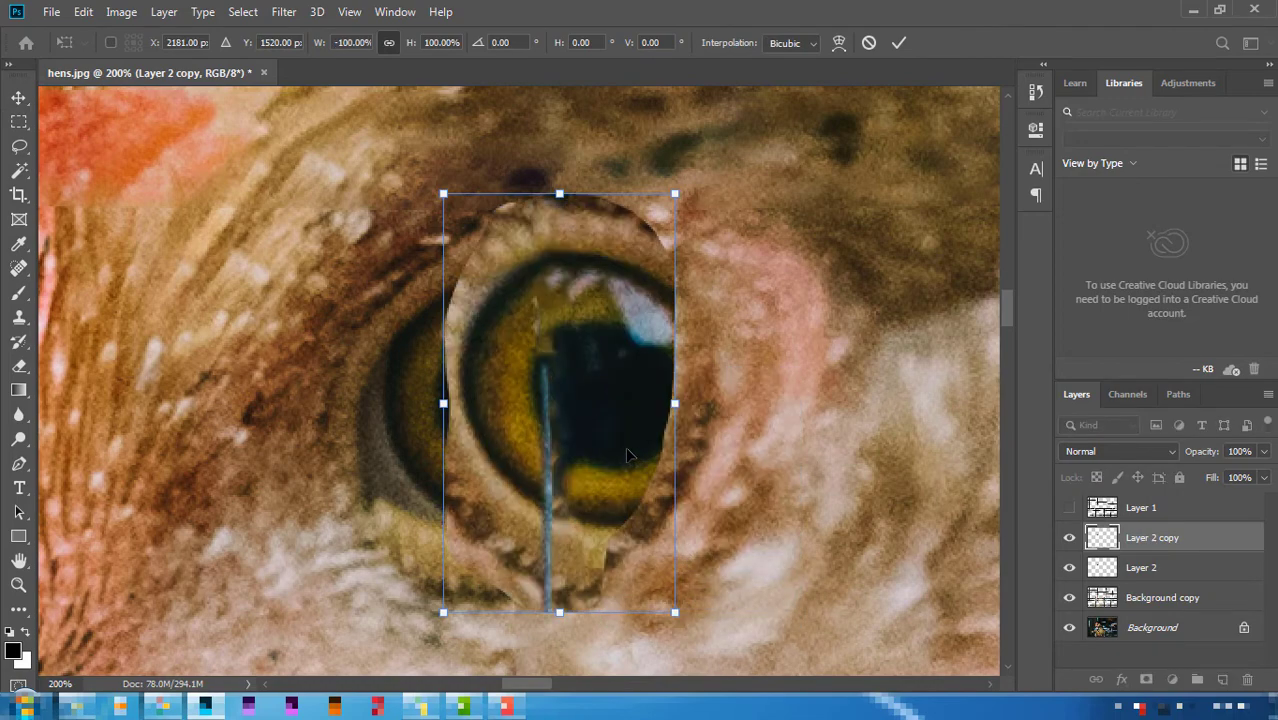
pyautogui.hotkey('ctrl', 'z')
pyautogui.rightClick(538, 391)
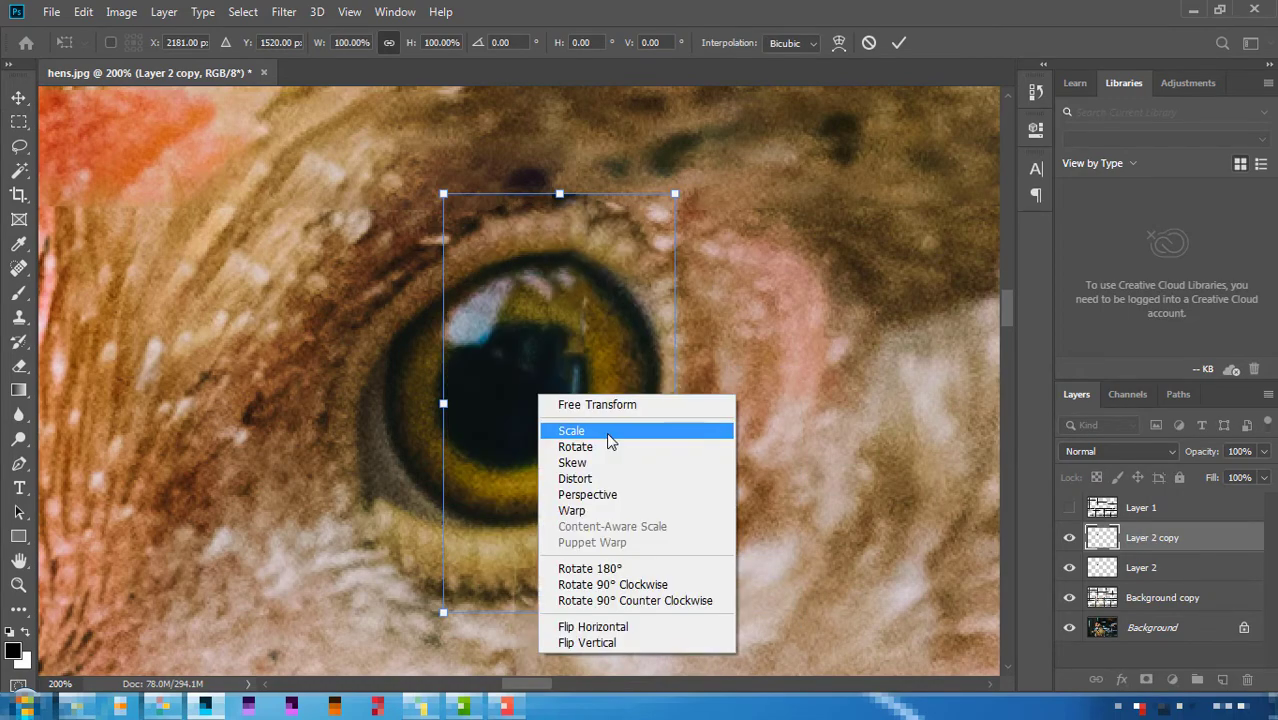
pyautogui.click(545, 370)
pyautogui.moveTo(545, 370); pyautogui.dragTo(608, 361)
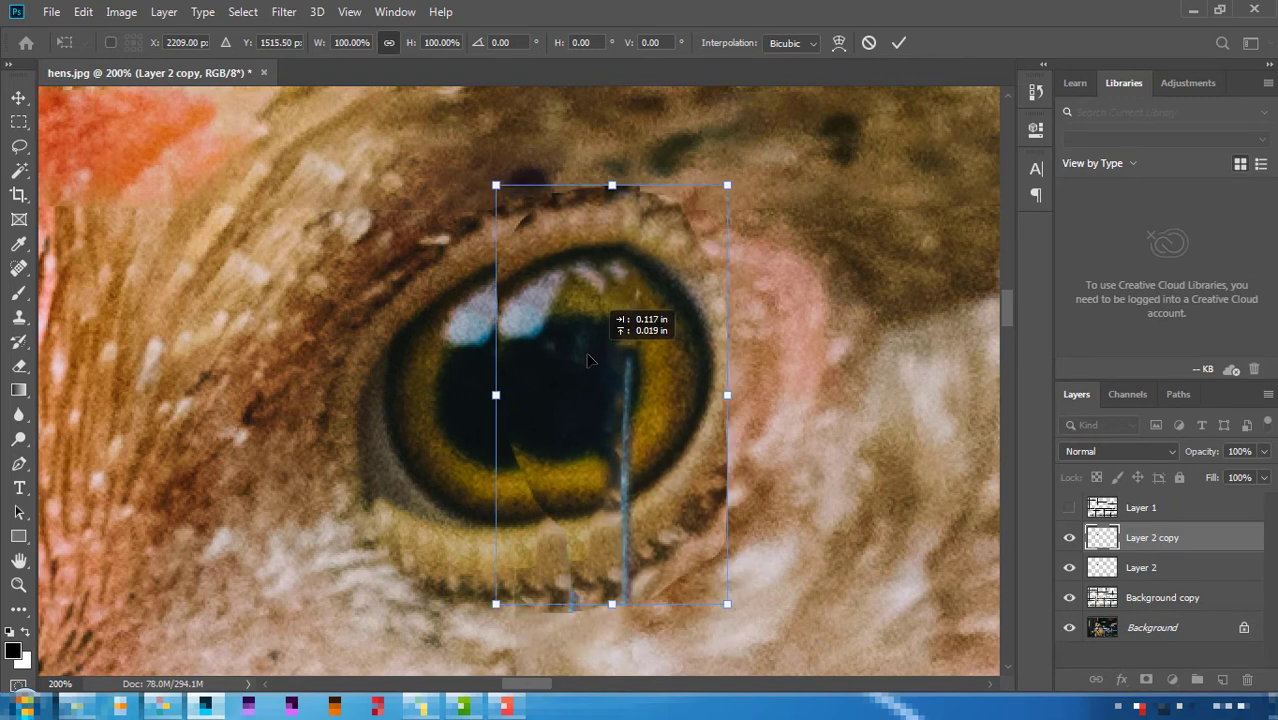
pyautogui.hotkey('ctrl', 'z')
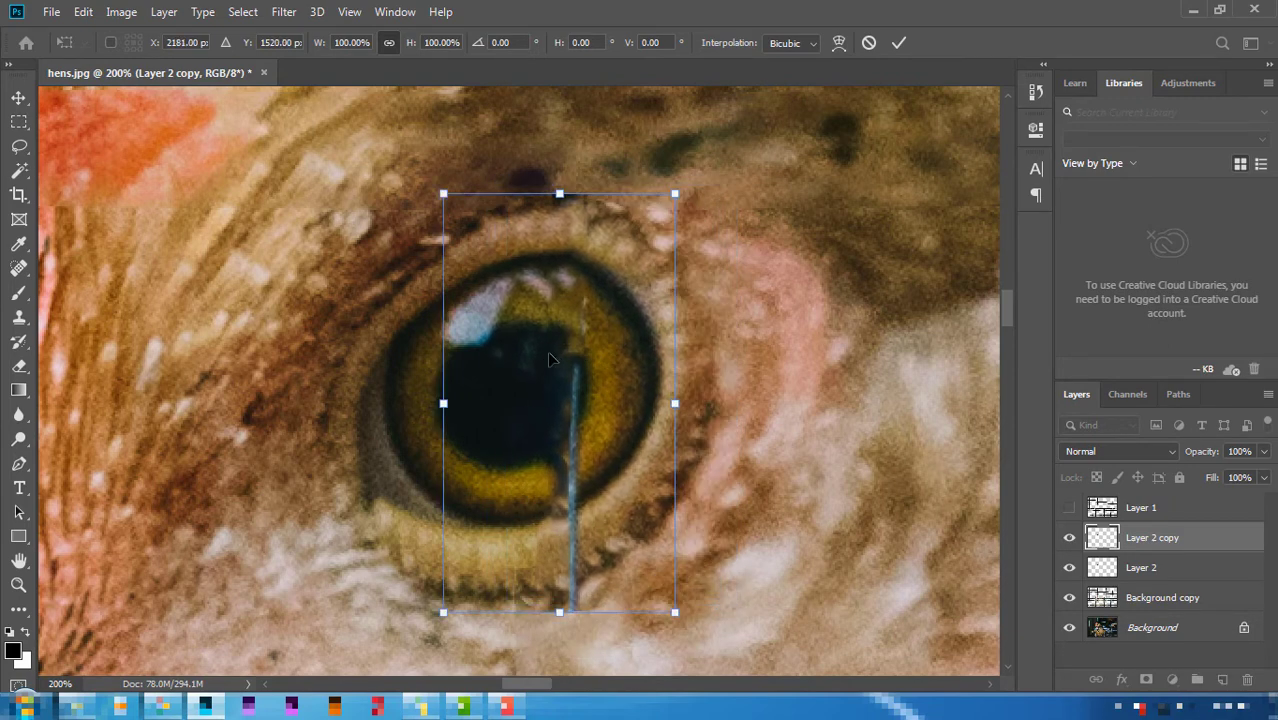
pyautogui.press('Return')
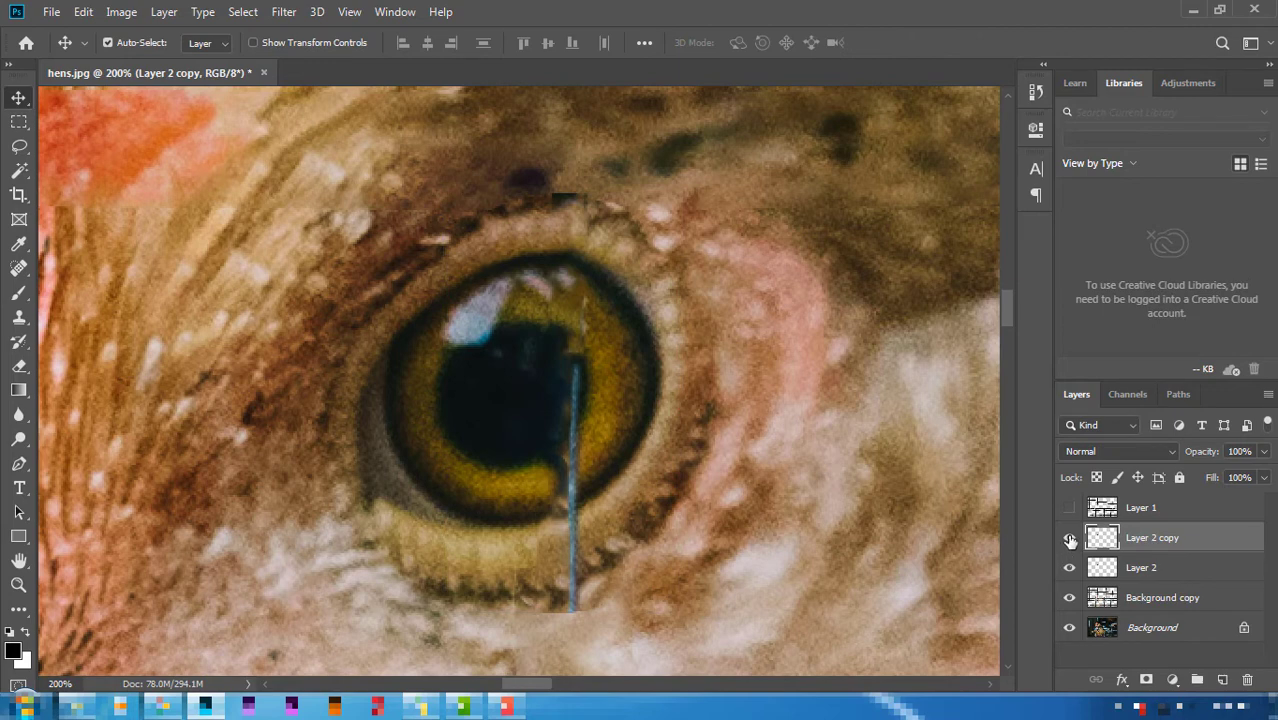
# - Toggle Layer 2 copy's visibility to compare, then delete that layer
pyautogui.click(1068, 538)
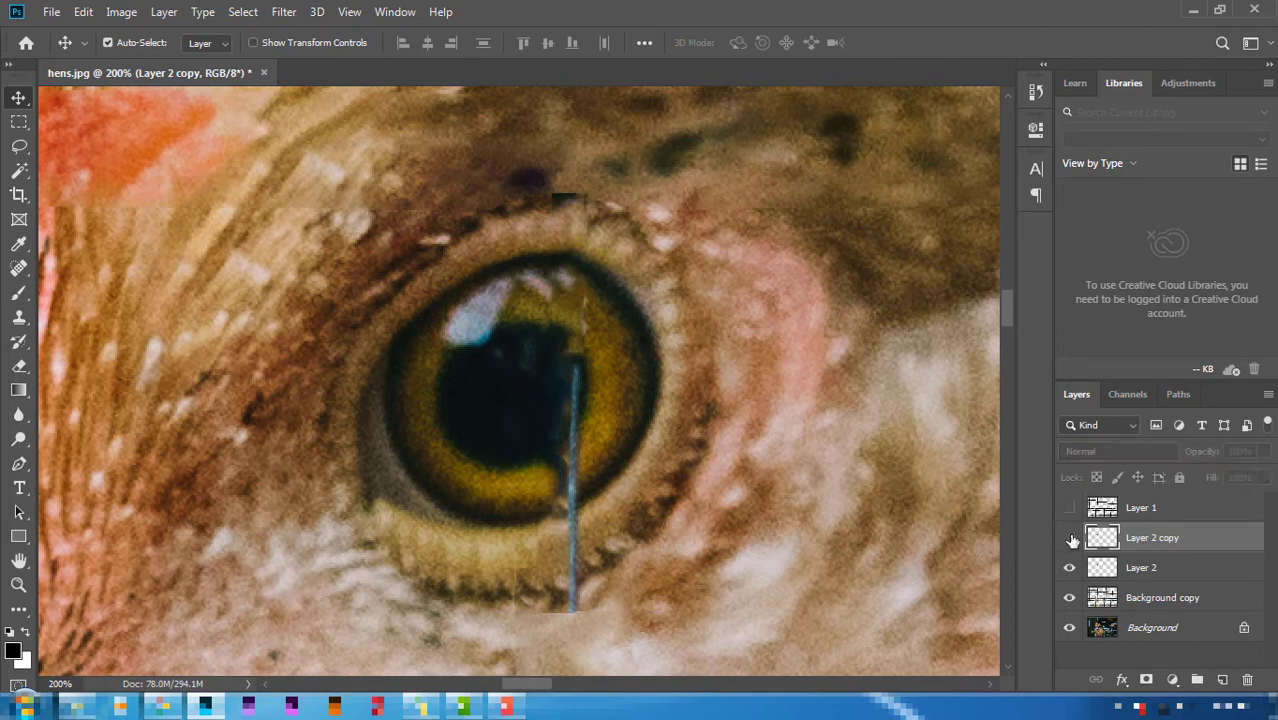
pyautogui.click(1070, 540)
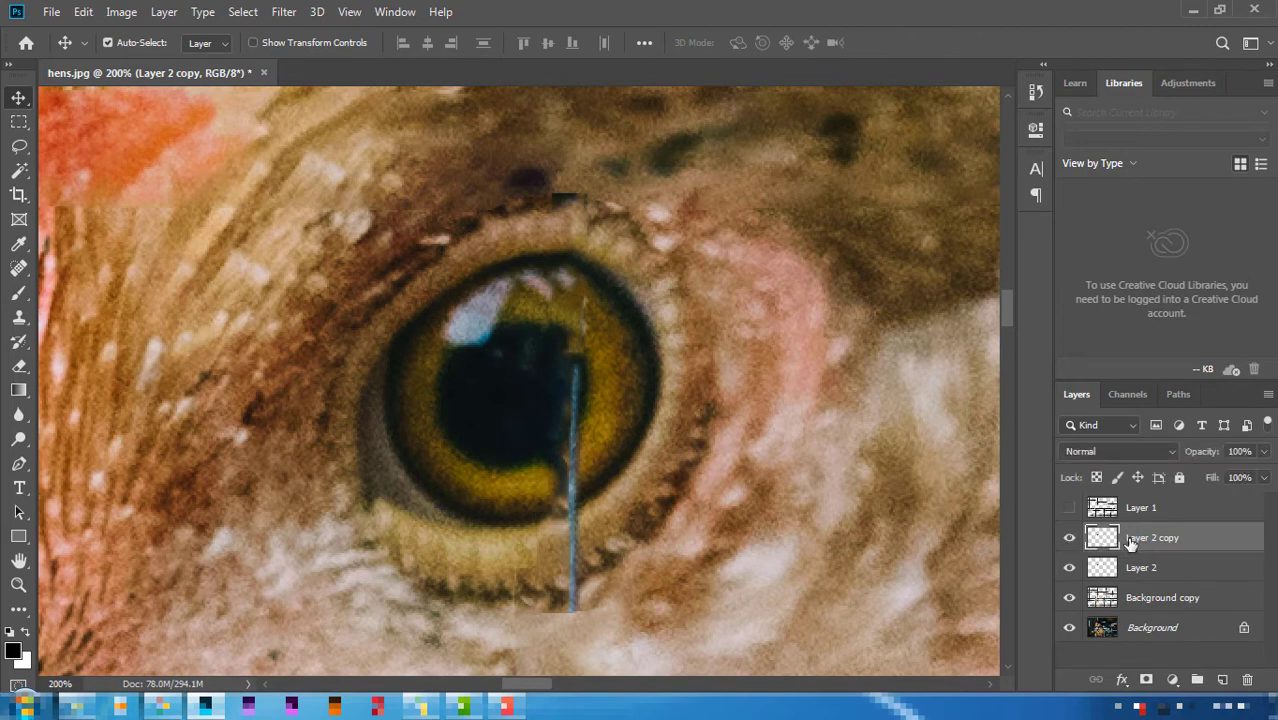
pyautogui.press('Delete')
# - Lasso an iris section on Background, copy it to Layer 3, and move it above Layer 2
pyautogui.click(1113, 594)
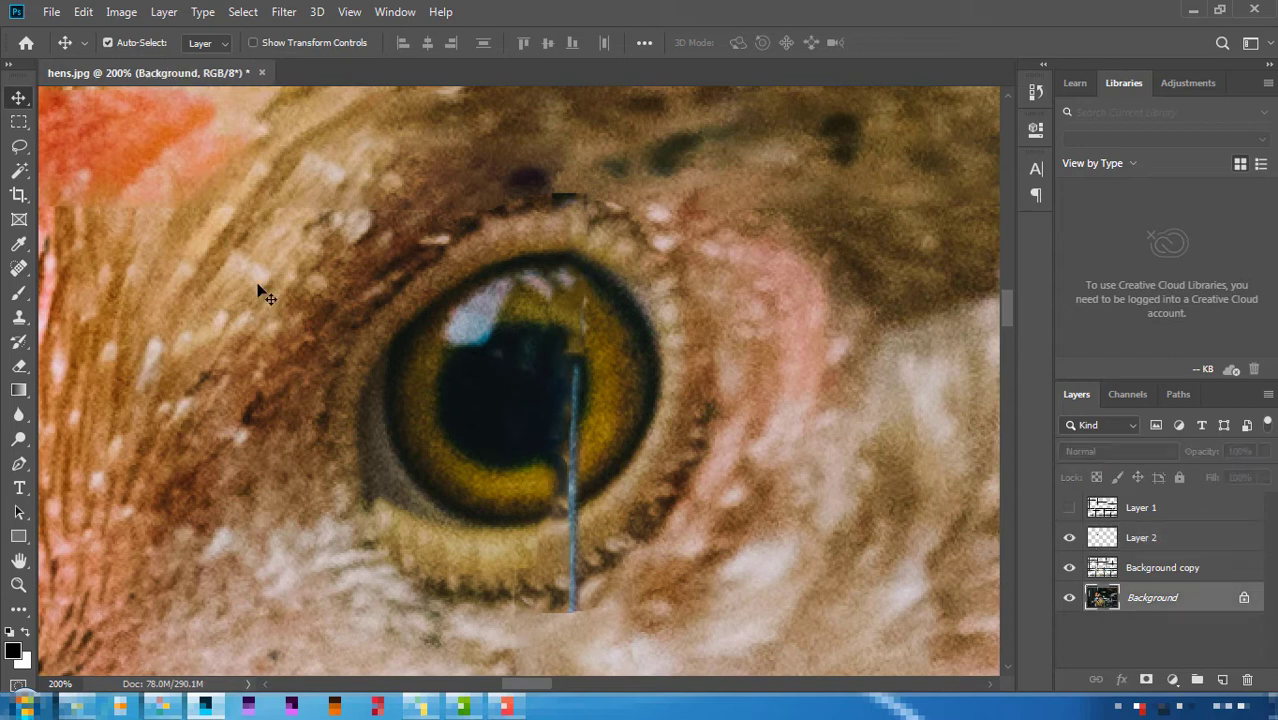
pyautogui.click(17, 147)
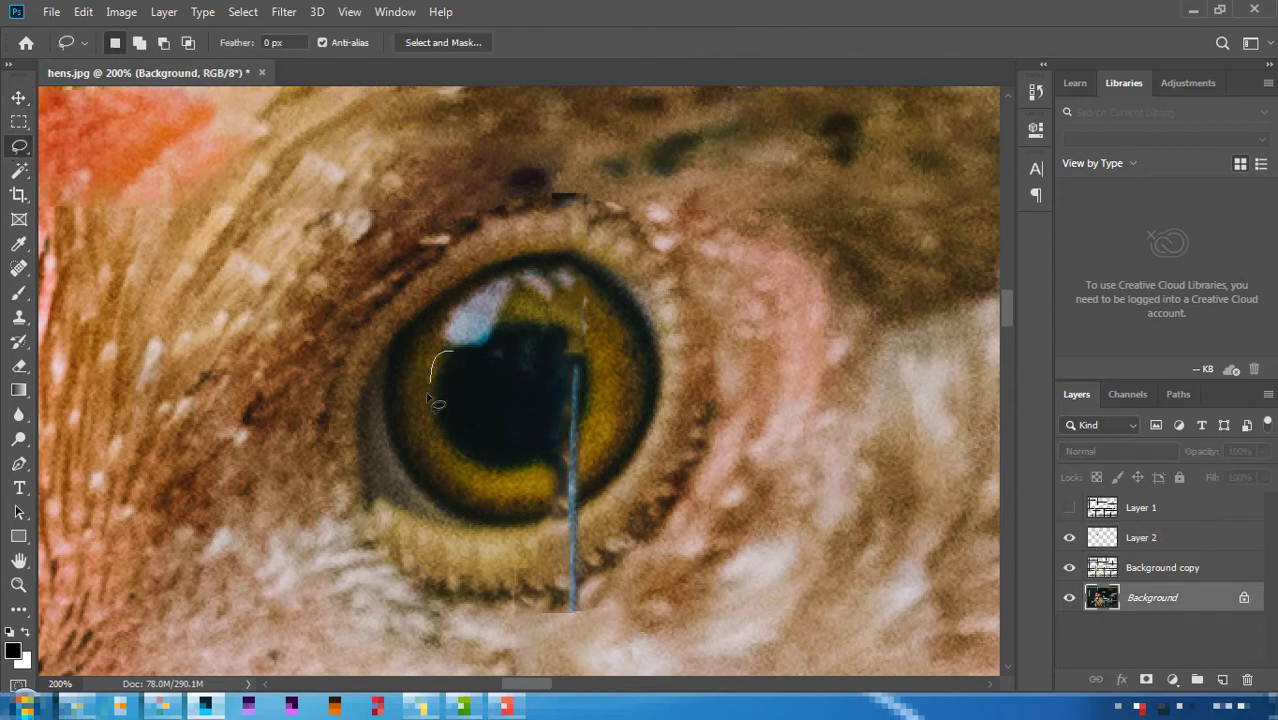
pyautogui.moveTo(428, 405); pyautogui.dragTo(452, 375)
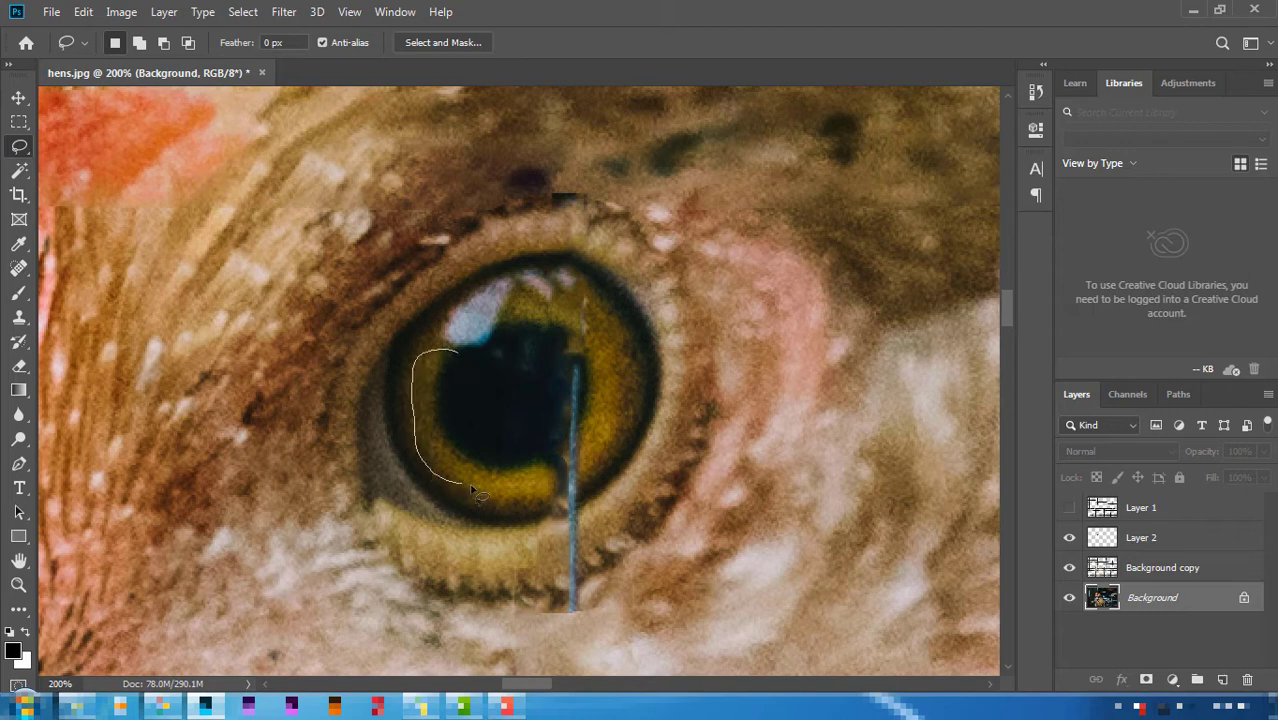
pyautogui.moveTo(497, 432); pyautogui.dragTo(456, 352)
pyautogui.hotkey('ctrl', 'j')
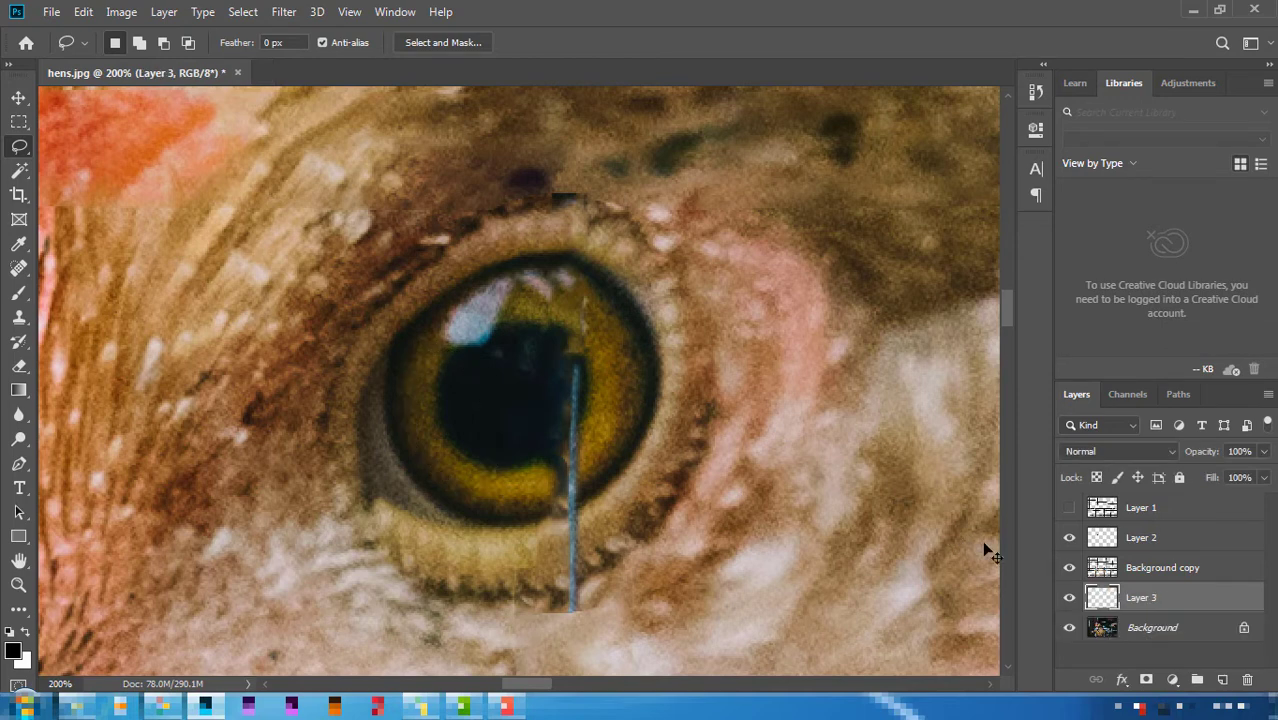
pyautogui.moveTo(1165, 597); pyautogui.dragTo(1100, 524)
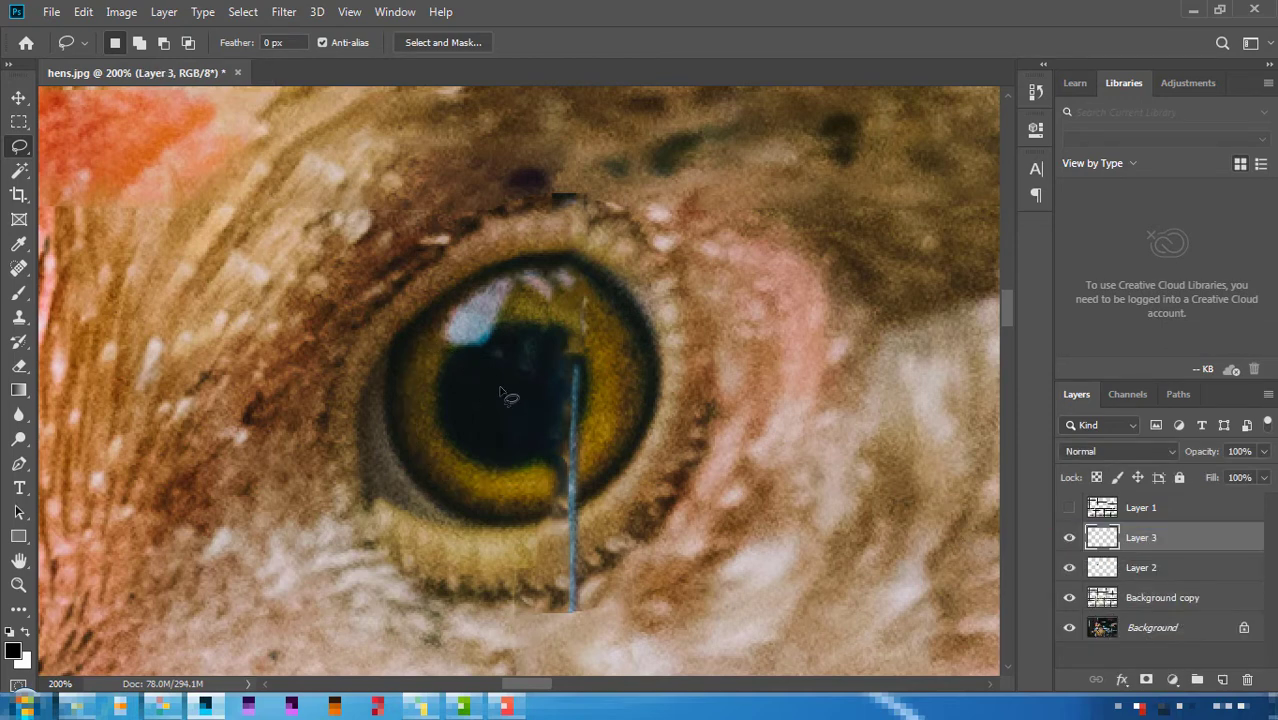
# - Rotate the iris piece over the wire and lower Layer 3 to 66% opacity
pyautogui.click(19, 97)
pyautogui.hotkey('ctrl', 't')
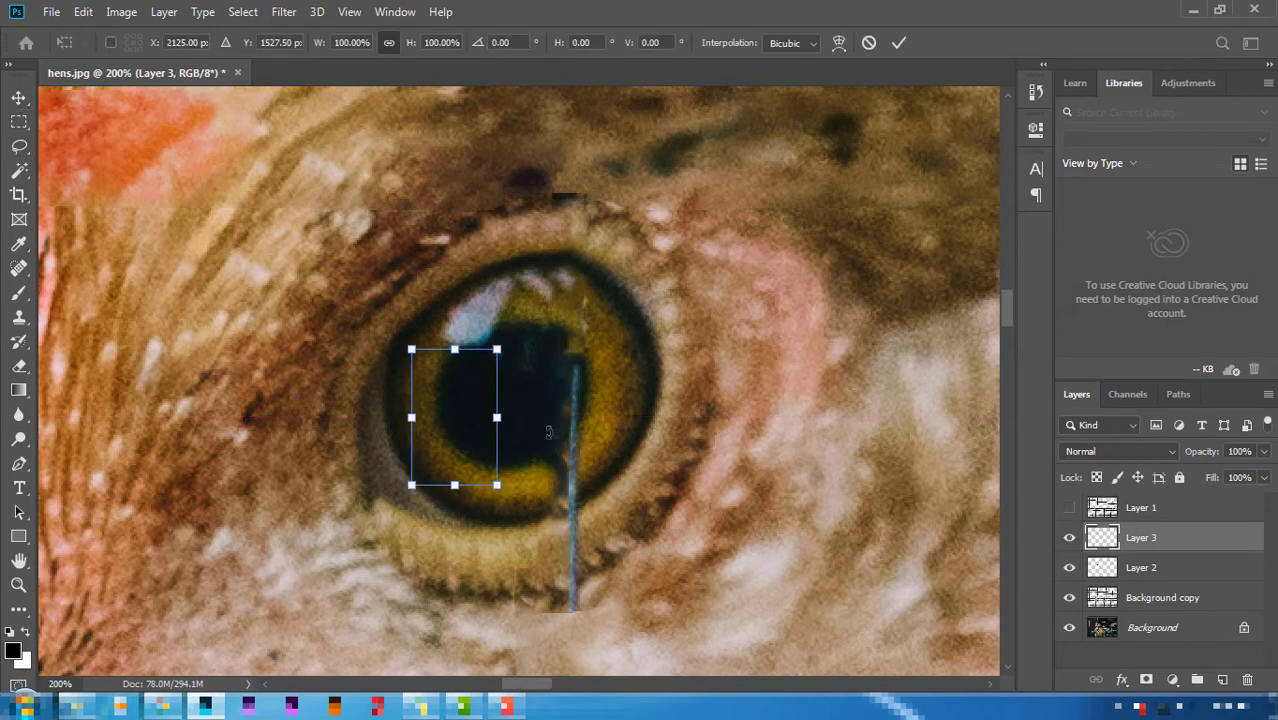
pyautogui.moveTo(518, 403)
pyautogui.mouseDown()
pyautogui.moveTo(358, 500)
pyautogui.moveTo(330, 458)
pyautogui.mouseUp()
pyautogui.moveTo(478, 428)
pyautogui.mouseDown()
pyautogui.moveTo(614, 381)
pyautogui.moveTo(675, 395)
pyautogui.moveTo(638, 377)
pyautogui.mouseUp()
pyautogui.press('Return')
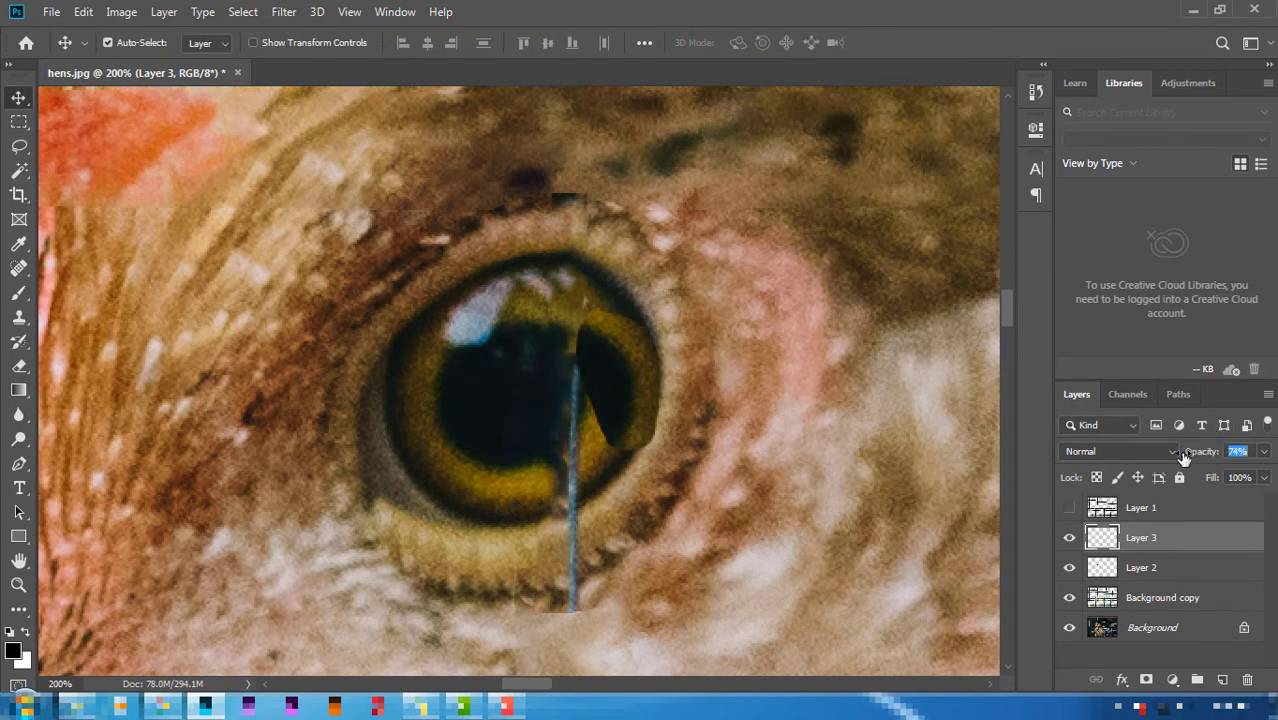
pyautogui.moveTo(1200, 452); pyautogui.dragTo(1175, 456)
pyautogui.moveTo(590, 421)
pyautogui.mouseDown()
pyautogui.moveTo(462, 408)
pyautogui.moveTo(559, 398)
pyautogui.moveTo(468, 414)
pyautogui.moveTo(522, 419)
pyautogui.moveTo(556, 395)
pyautogui.moveTo(578, 405)
pyautogui.mouseUp()
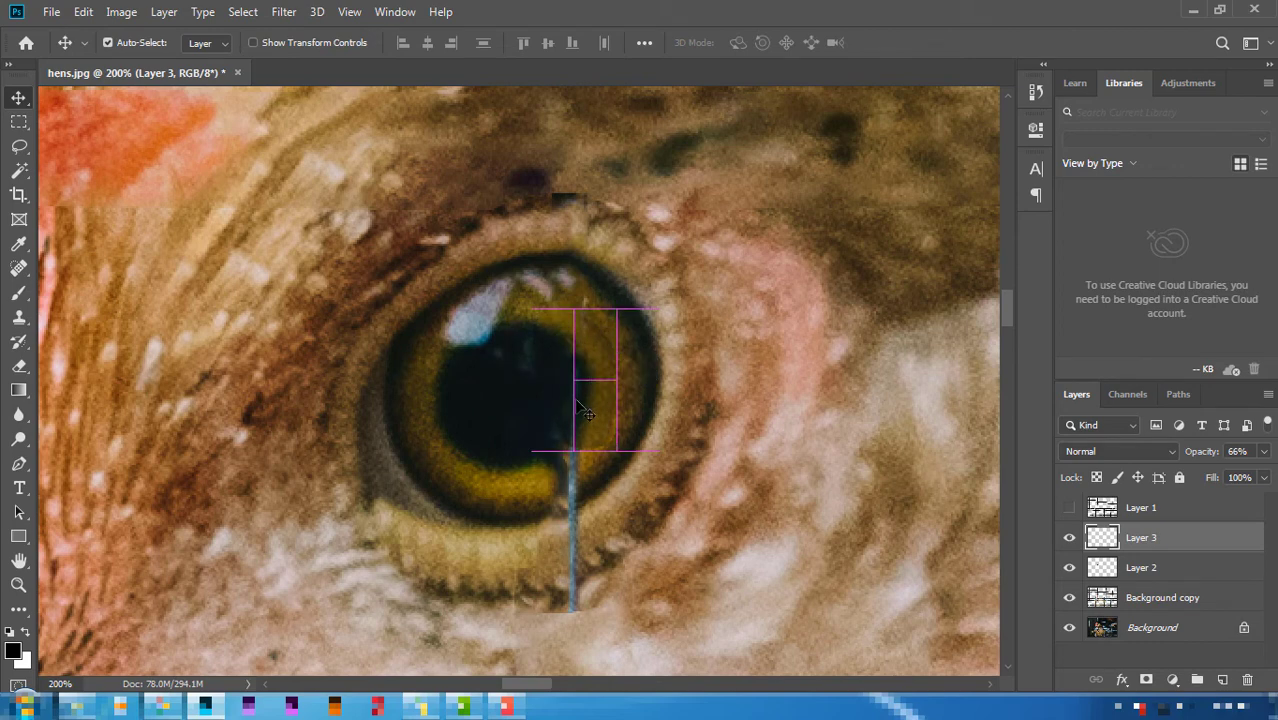
# - Warp the Layer 3 iris patch to the iris curve, then restore 100% opacity
pyautogui.hotkey('ctrl', 't')
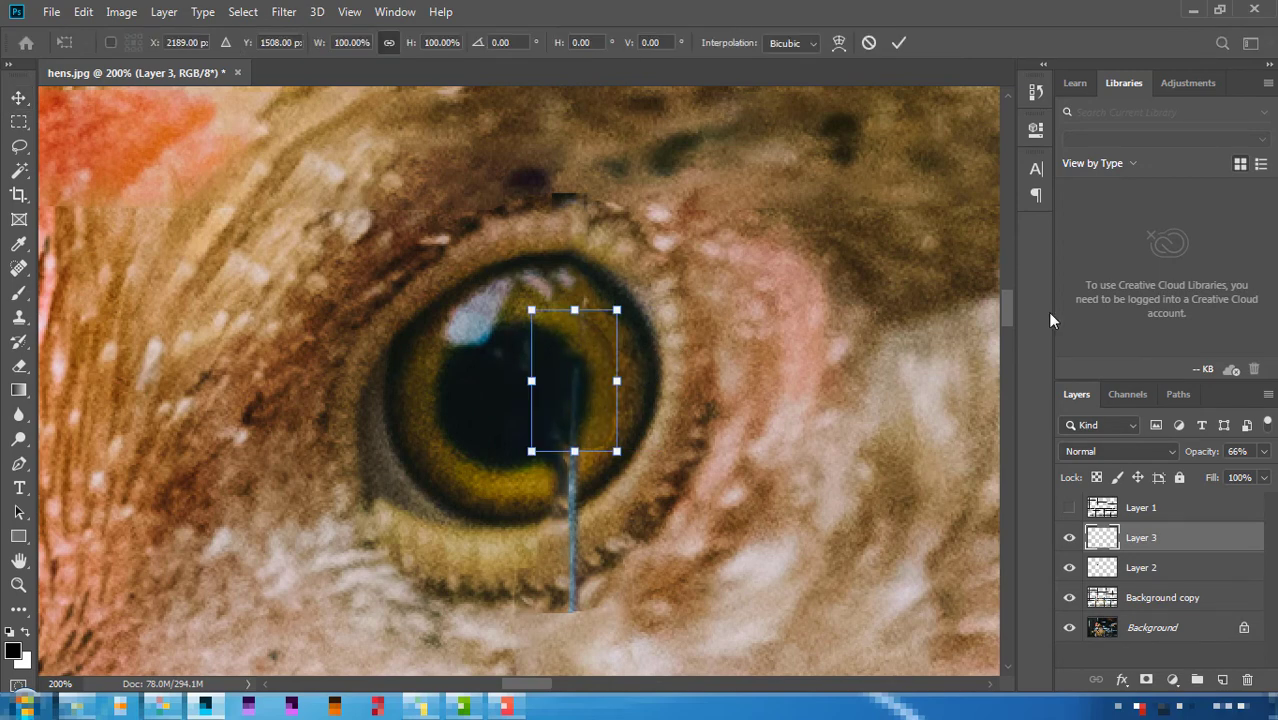
pyautogui.write('80')
pyautogui.press('Return')
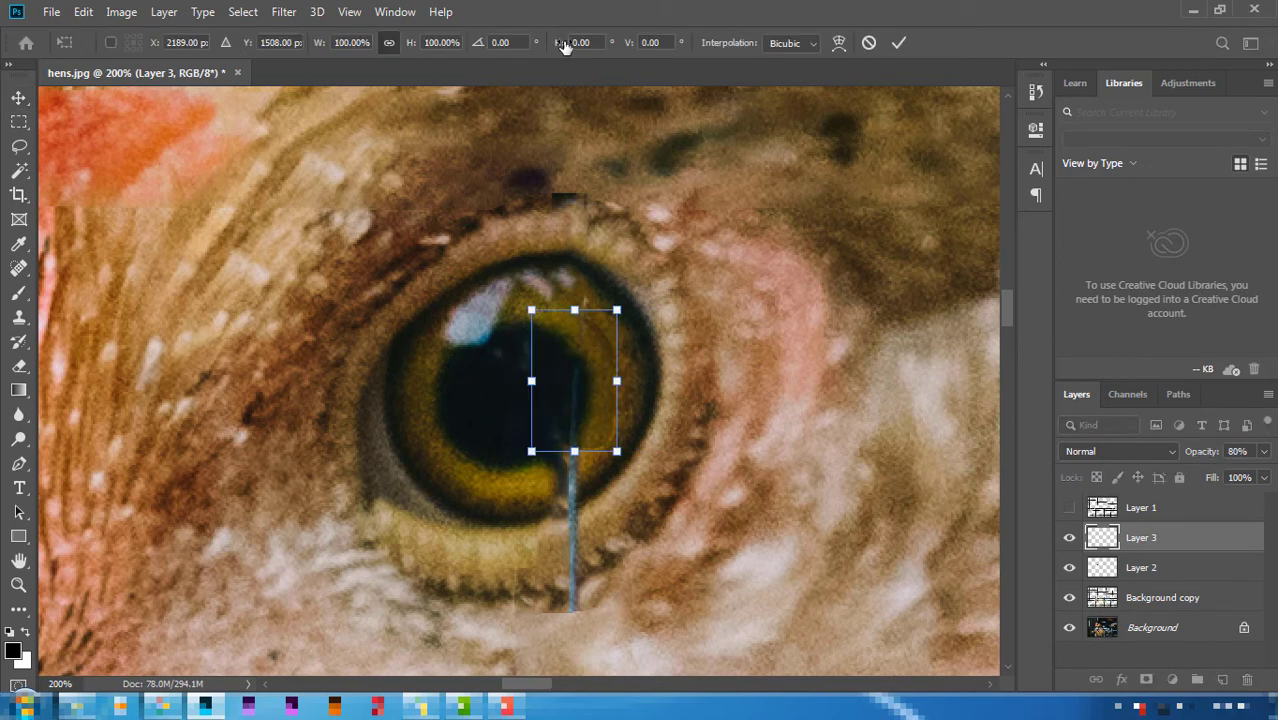
pyautogui.click(838, 45)
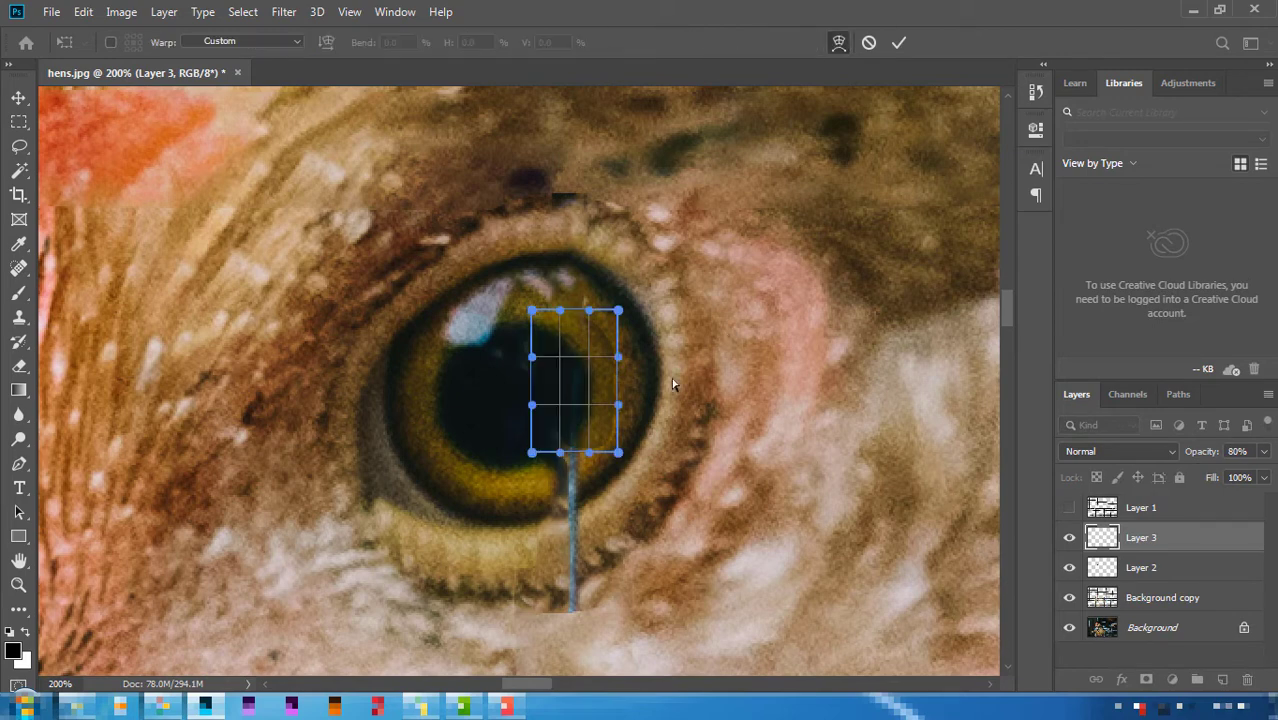
pyautogui.moveTo(567, 450); pyautogui.dragTo(601, 445)
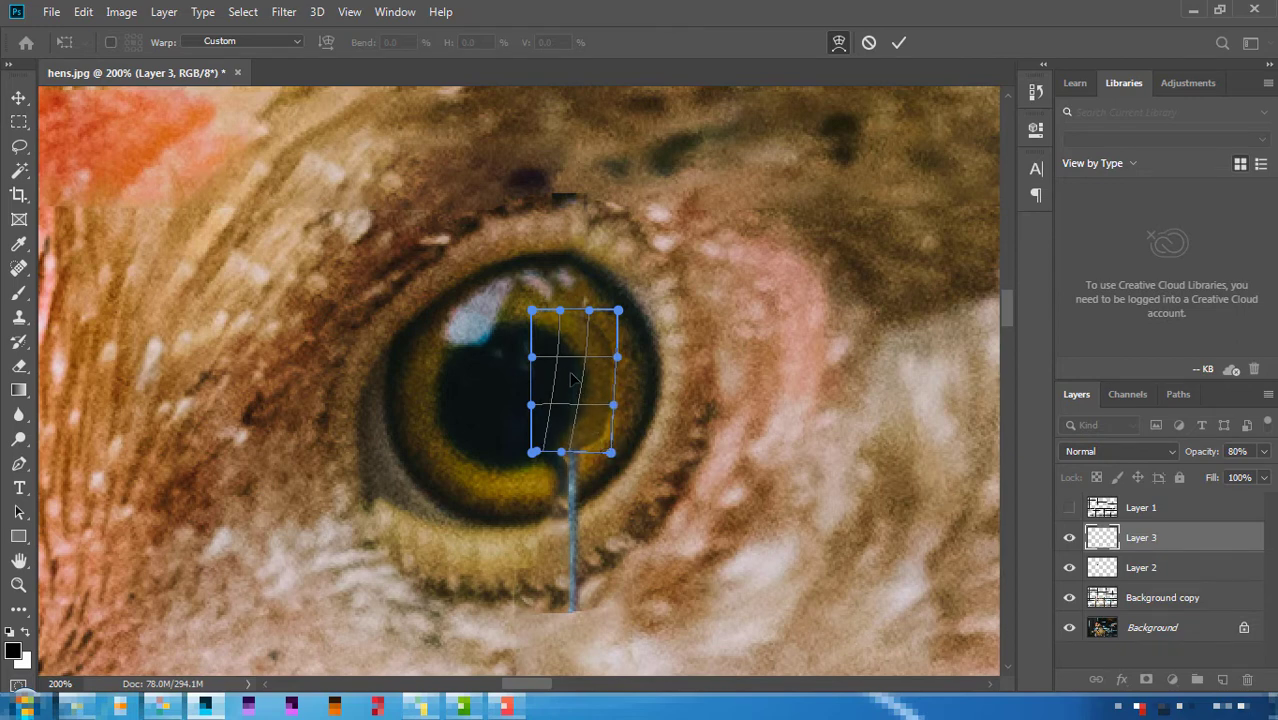
pyautogui.moveTo(571, 378); pyautogui.dragTo(572, 380)
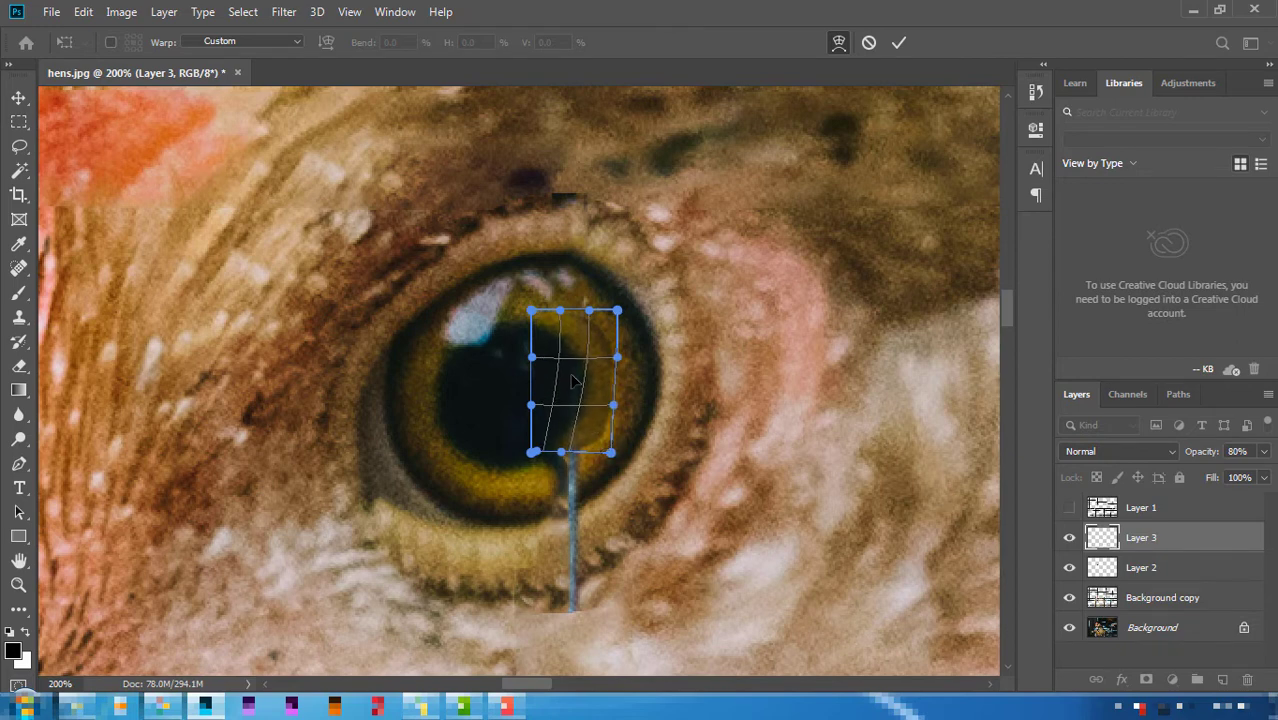
pyautogui.press('Return')
pyautogui.moveTo(1220, 459); pyautogui.dragTo(1274, 453)
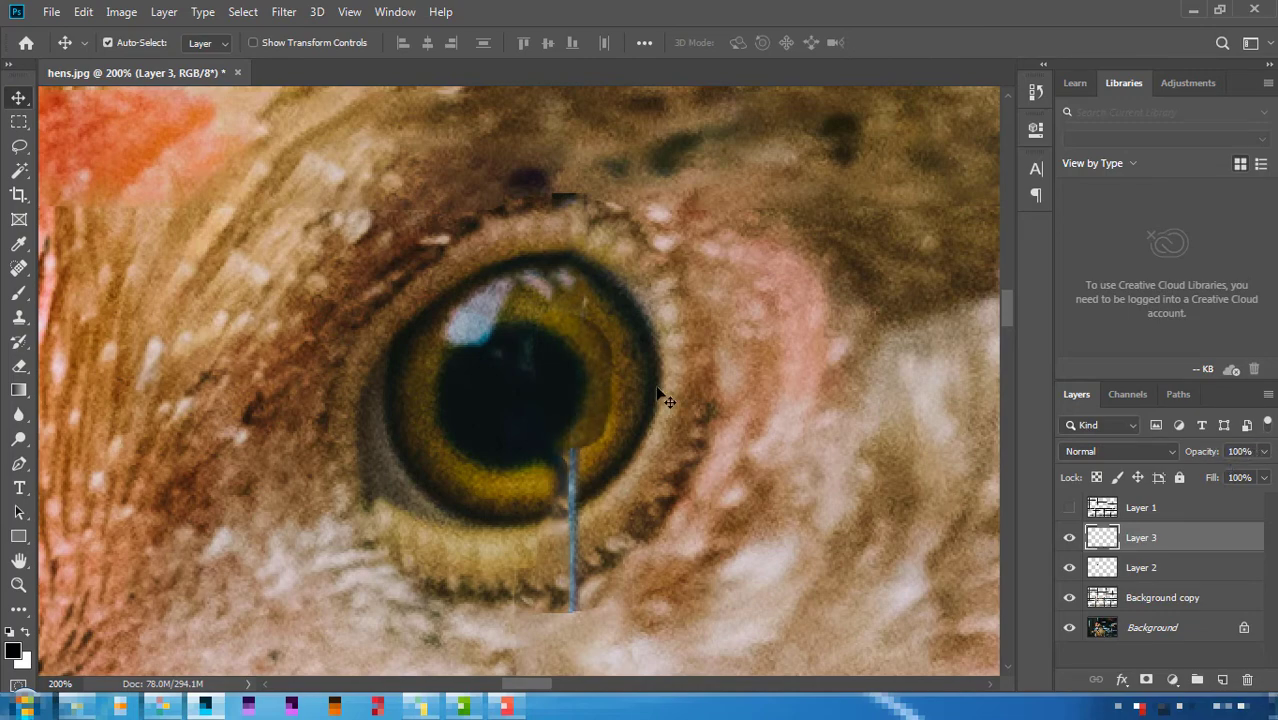
# - Fade the iris patch edge with a soft 26 px eraser at 55% opacity
pyautogui.hotkey('ctrl', '+')
pyautogui.press('w')
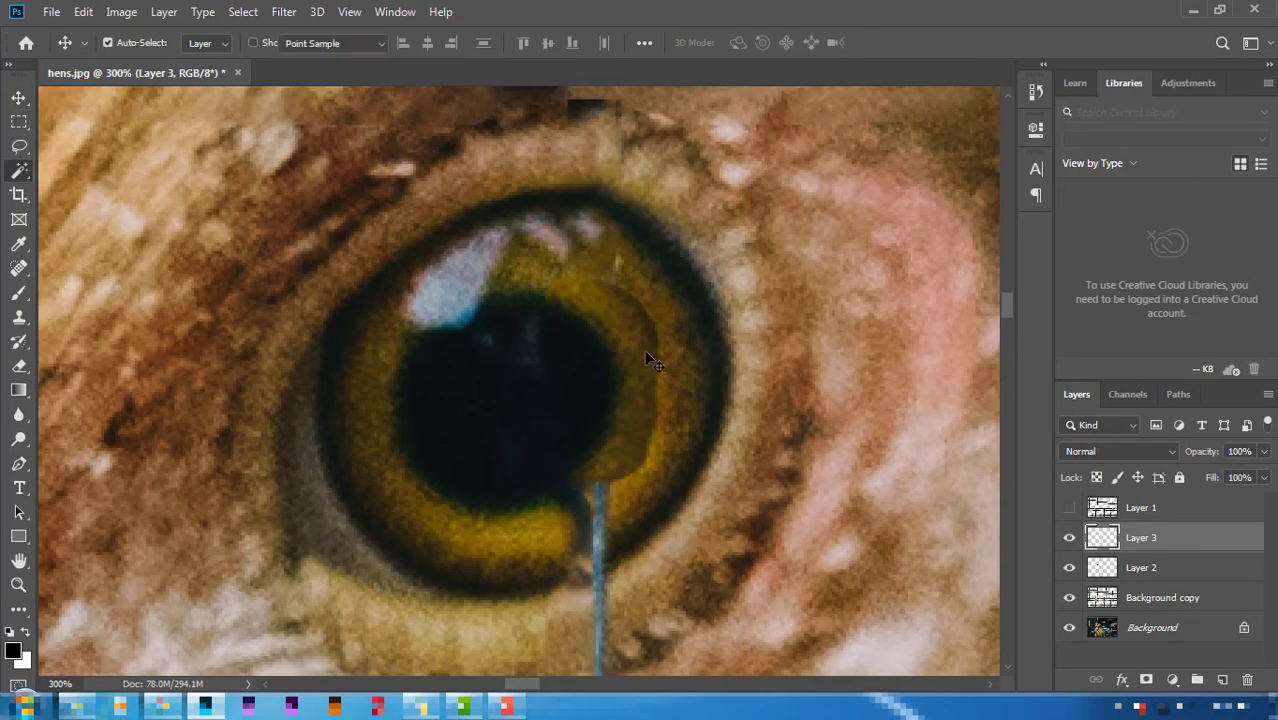
pyautogui.press('e')
pyautogui.rightClick(640, 340)
pyautogui.moveTo(845, 416); pyautogui.dragTo(658, 393)
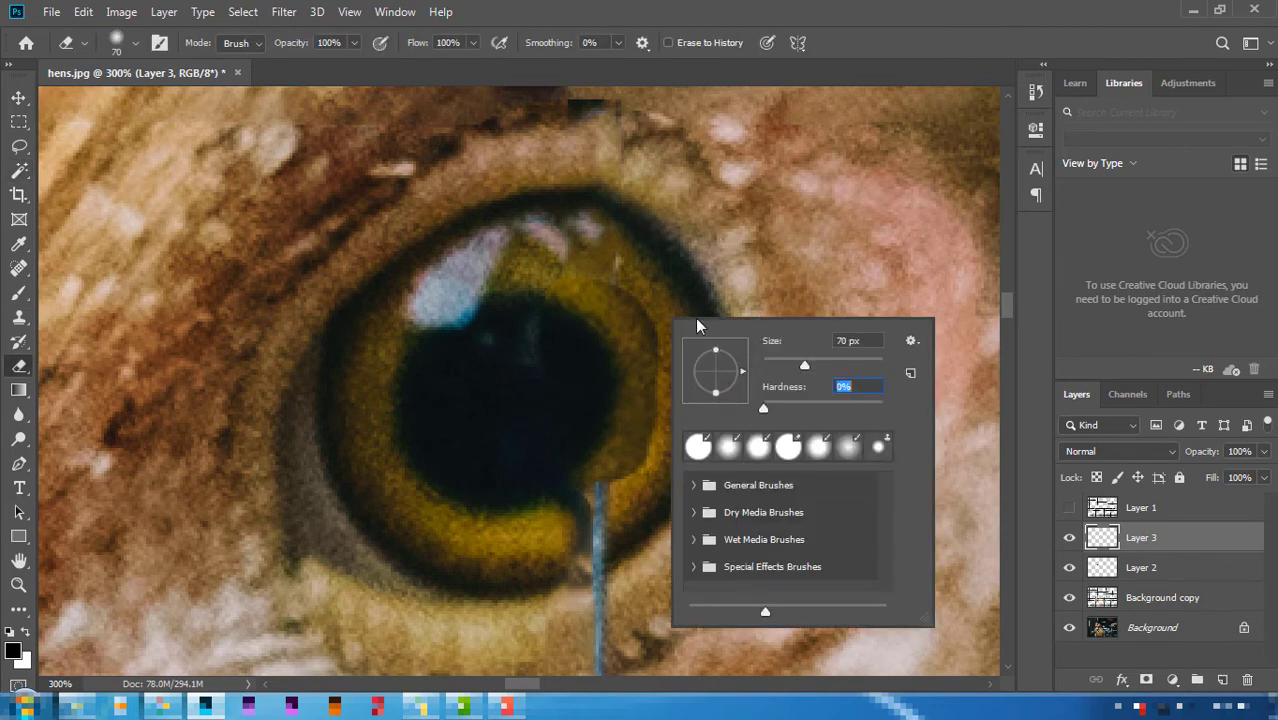
pyautogui.click(18, 370)
pyautogui.rightClick(550, 300)
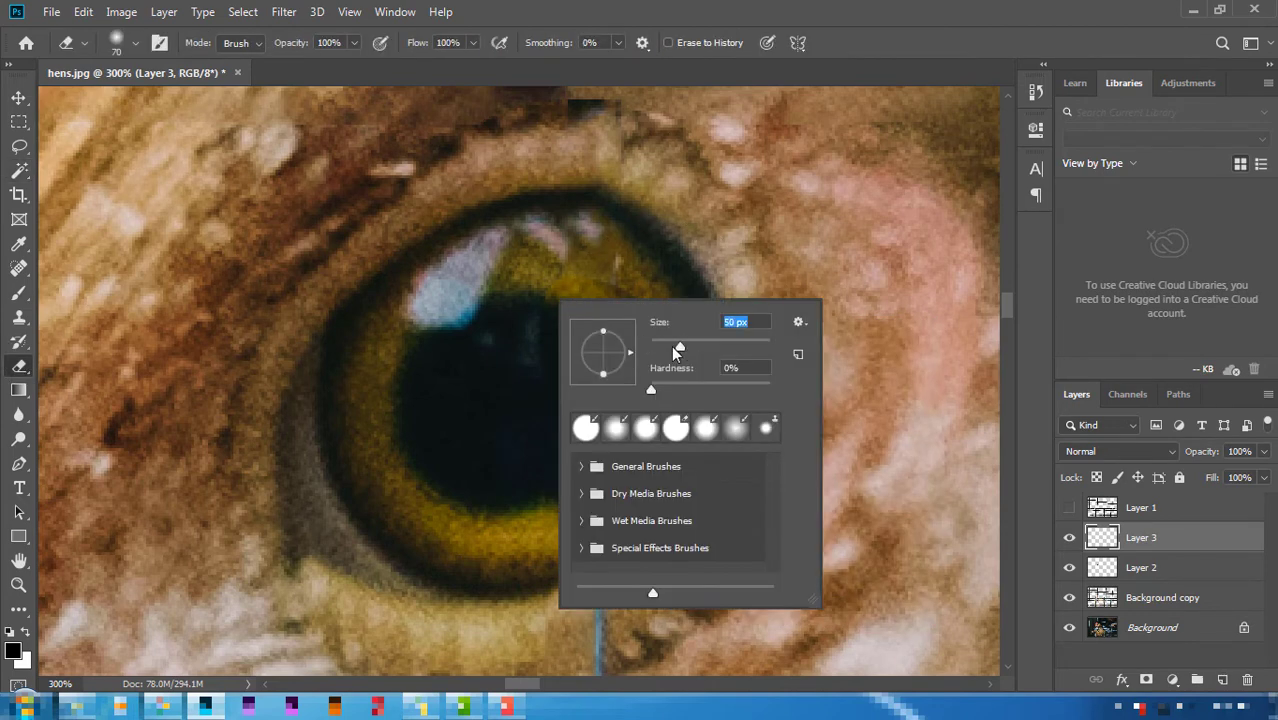
pyautogui.moveTo(676, 350); pyautogui.dragTo(666, 352)
pyautogui.press('Return')
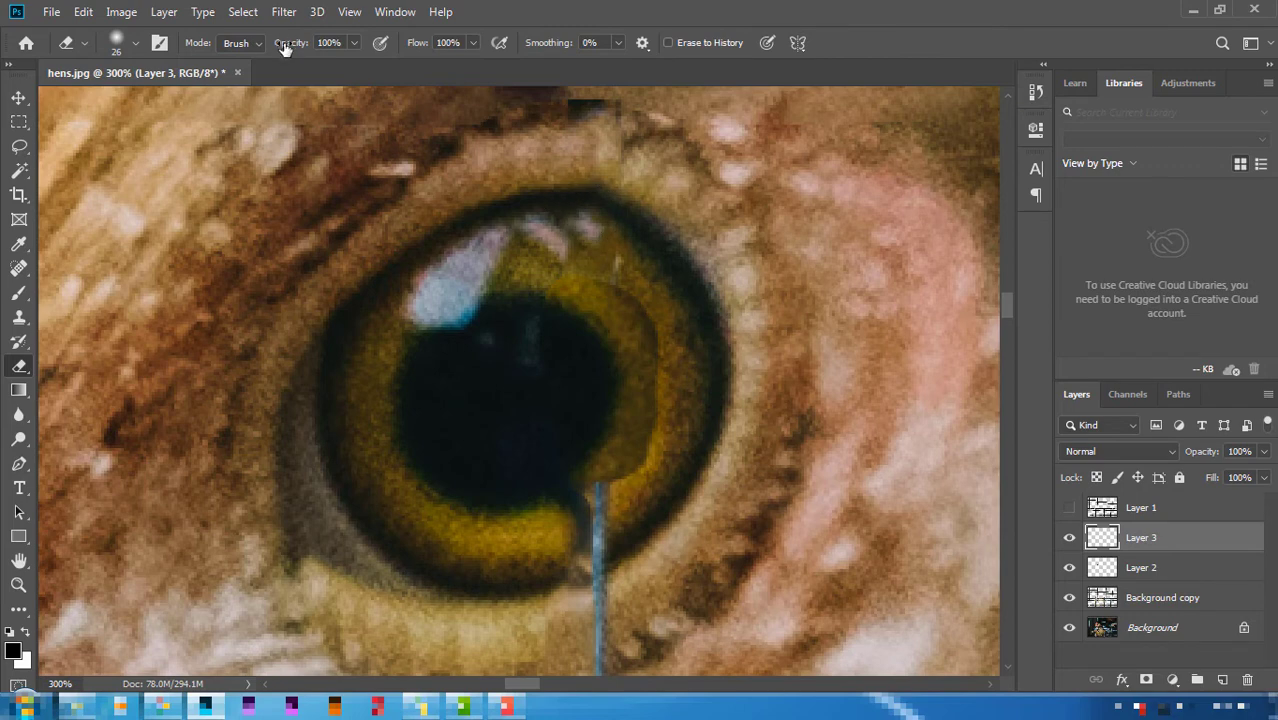
pyautogui.moveTo(285, 48); pyautogui.dragTo(257, 50)
pyautogui.press('Return')
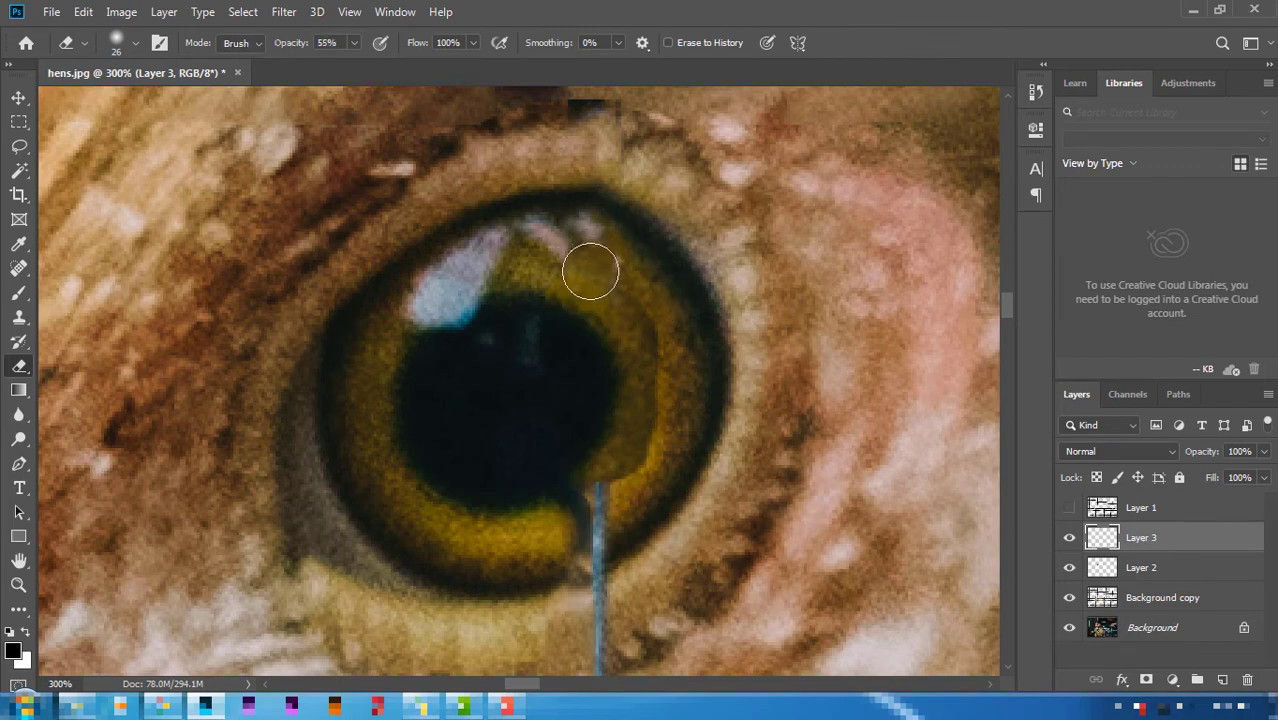
pyautogui.moveTo(639, 294)
pyautogui.mouseDown()
pyautogui.moveTo(666, 333)
pyautogui.moveTo(673, 385)
pyautogui.moveTo(670, 436)
pyautogui.moveTo(636, 491)
pyautogui.moveTo(642, 465)
pyautogui.mouseUp()
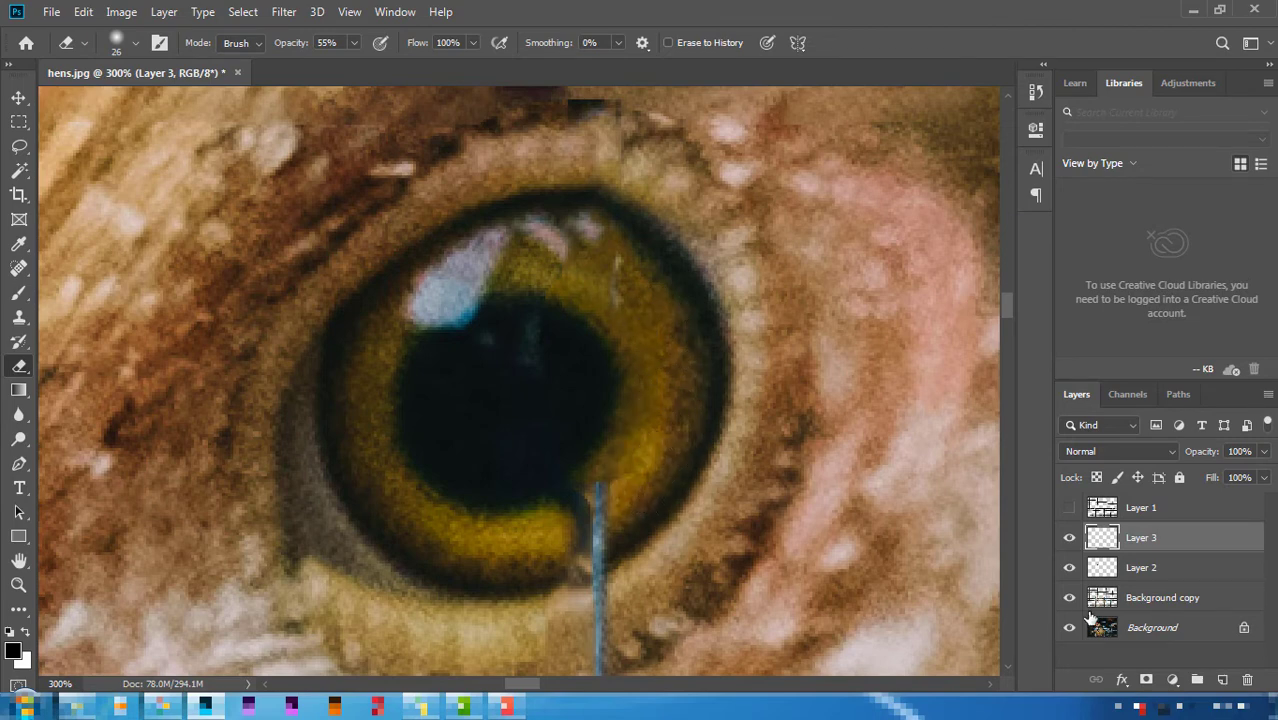
# - Merge the patch layers with Ctrl+E and add a new empty layer above
pyautogui.keyDown('shift'); pyautogui.click(1158, 594); pyautogui.keyUp('shift')
pyautogui.hotkey('ctrl', 'e')
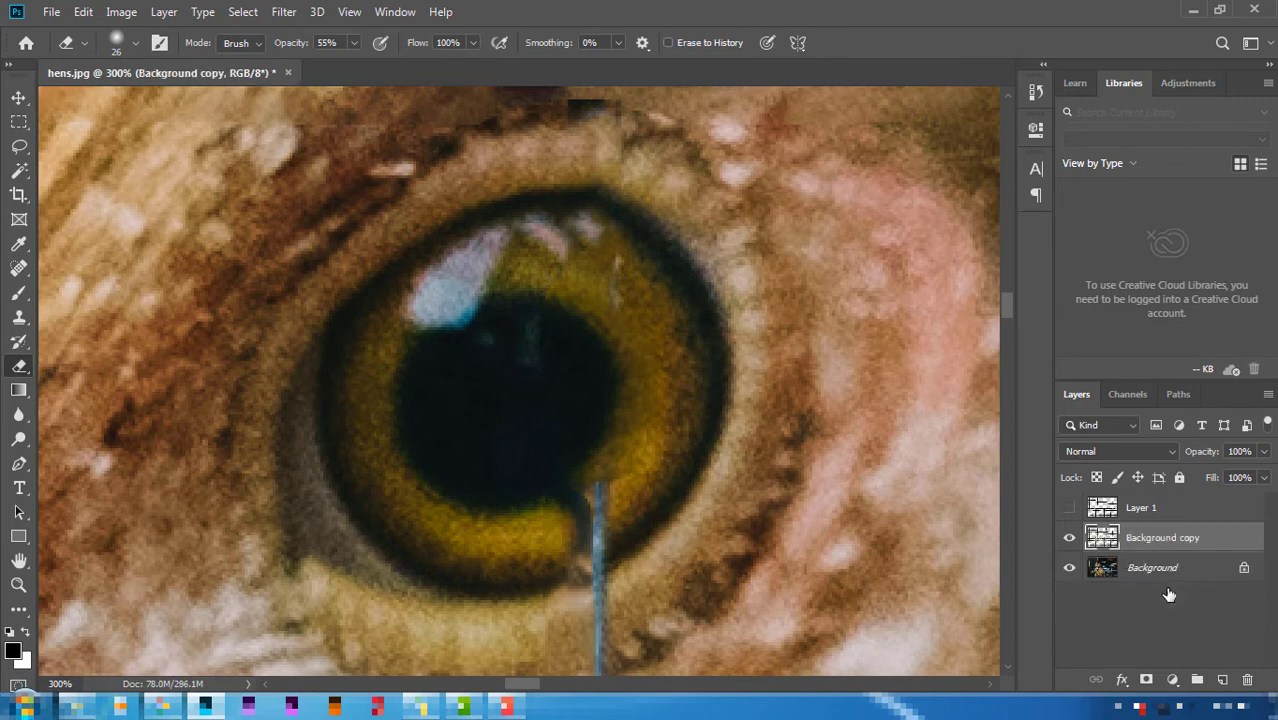
pyautogui.hotkey('ctrl', 'shift', 'alt', 'n')
pyautogui.moveTo(1155, 545); pyautogui.dragTo(1152, 602)
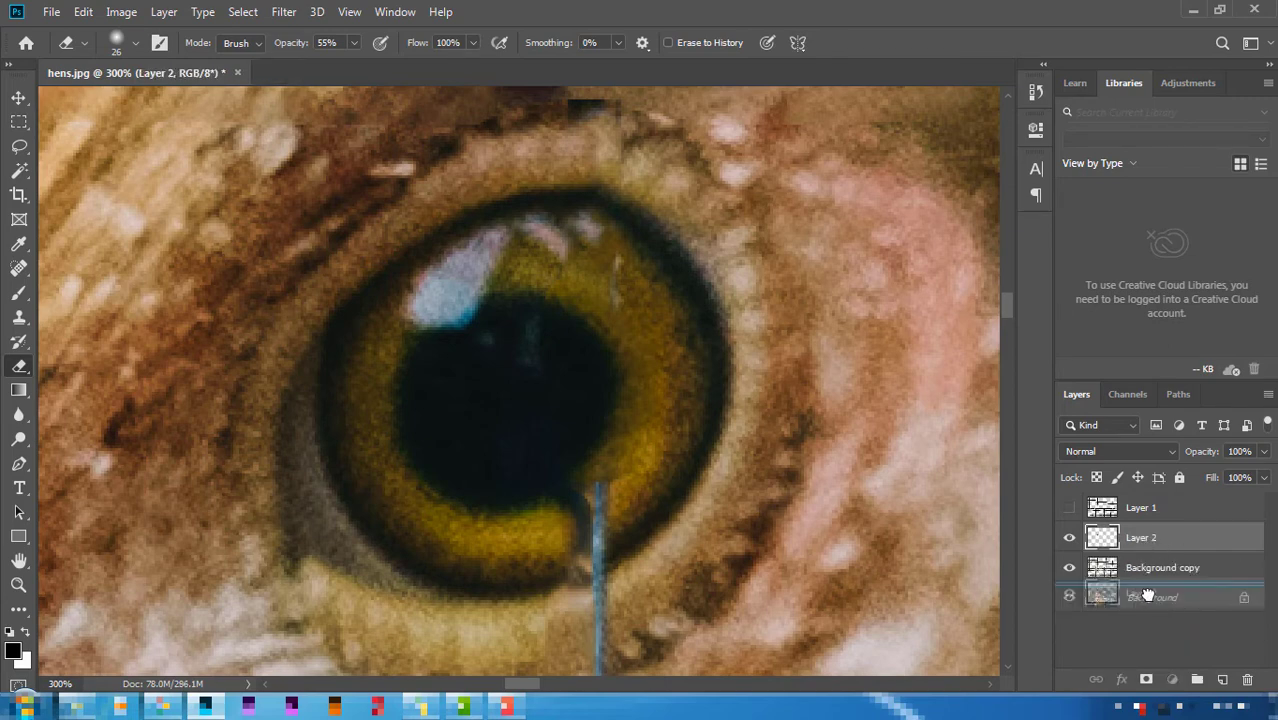
pyautogui.hotkey('ctrl', 'z')
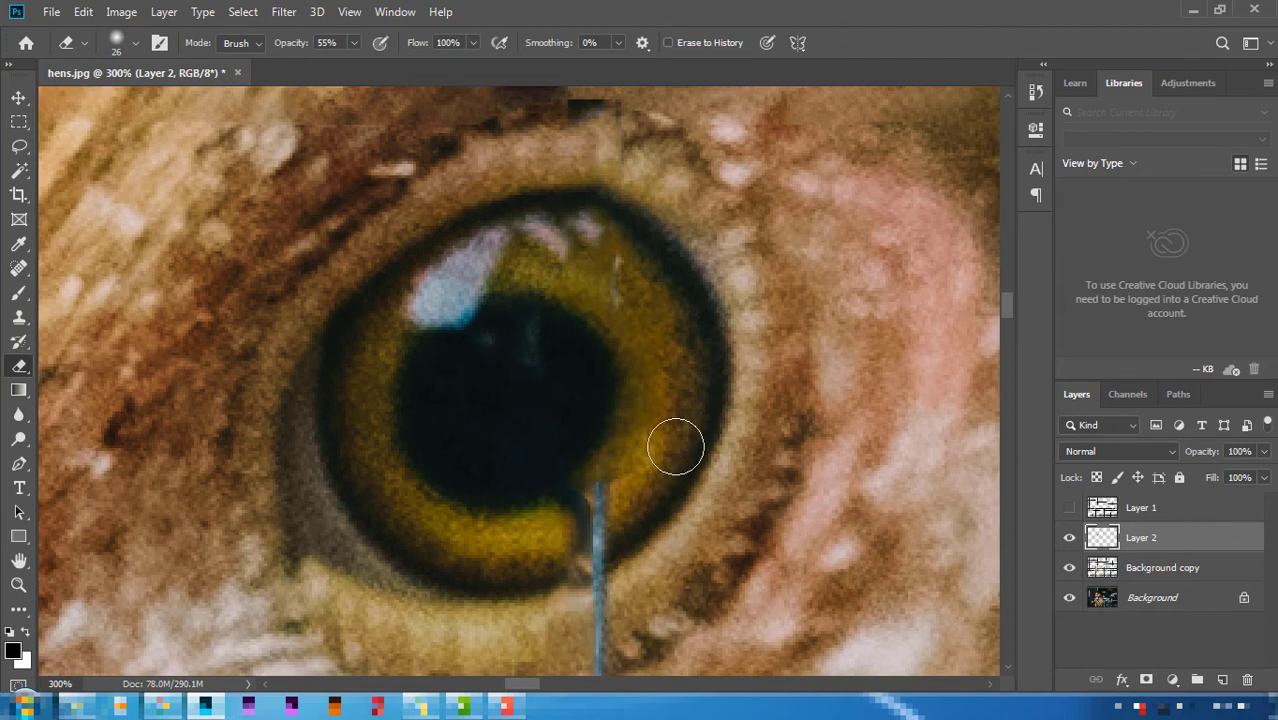
pyautogui.moveTo(676, 442); pyautogui.dragTo(644, 369)
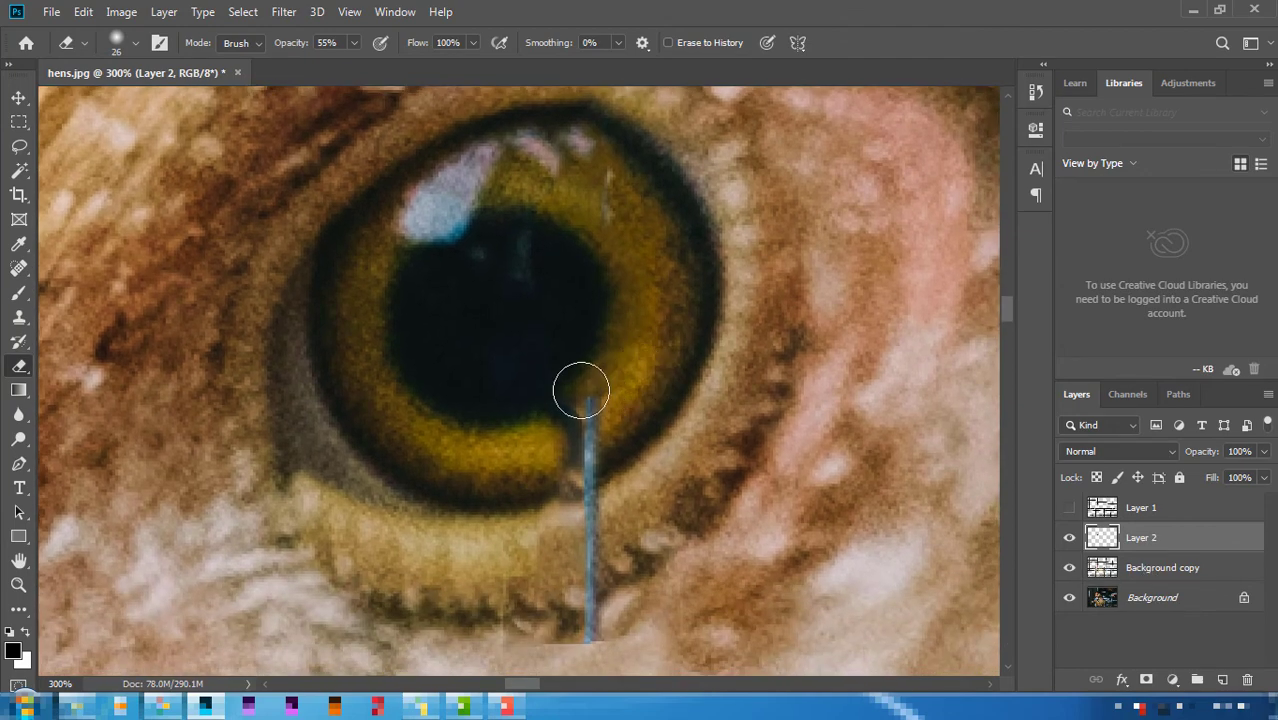
# - Set the Clone Stamp to sample all layers on a new Layer 3, with lower opacity and a smaller brush
pyautogui.click(19, 268)
pyautogui.click(19, 316)
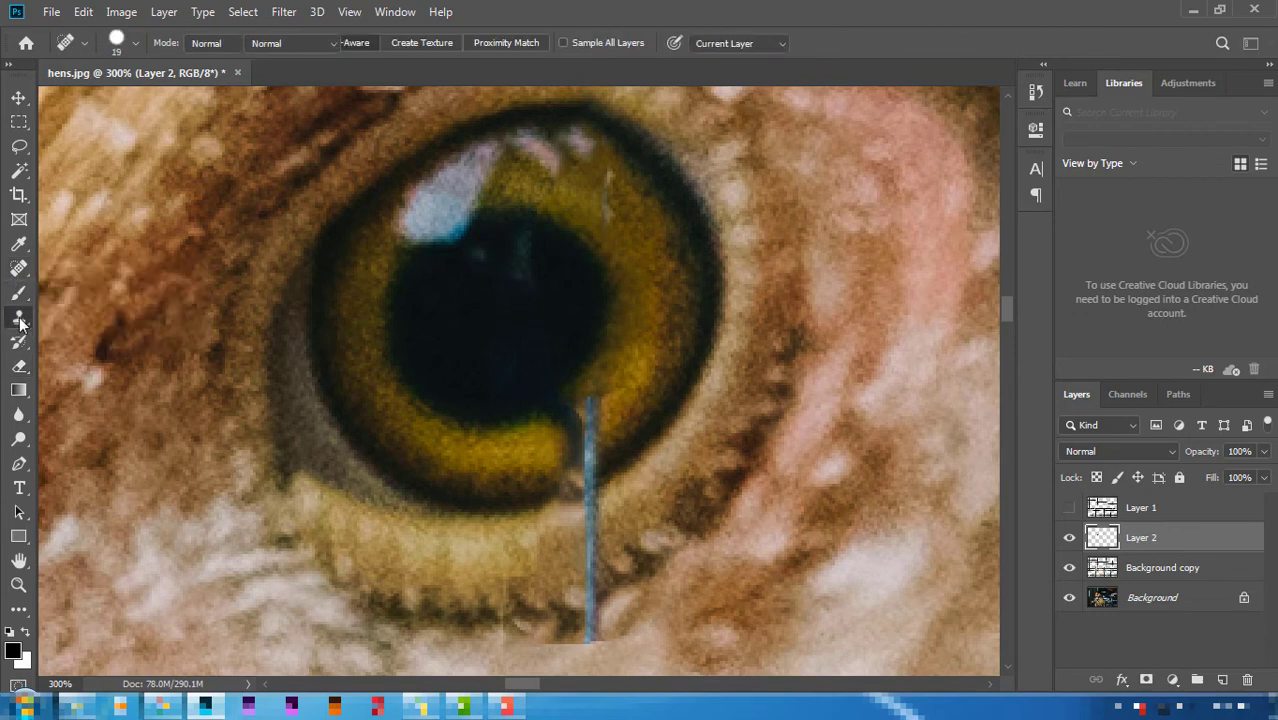
pyautogui.click(745, 44)
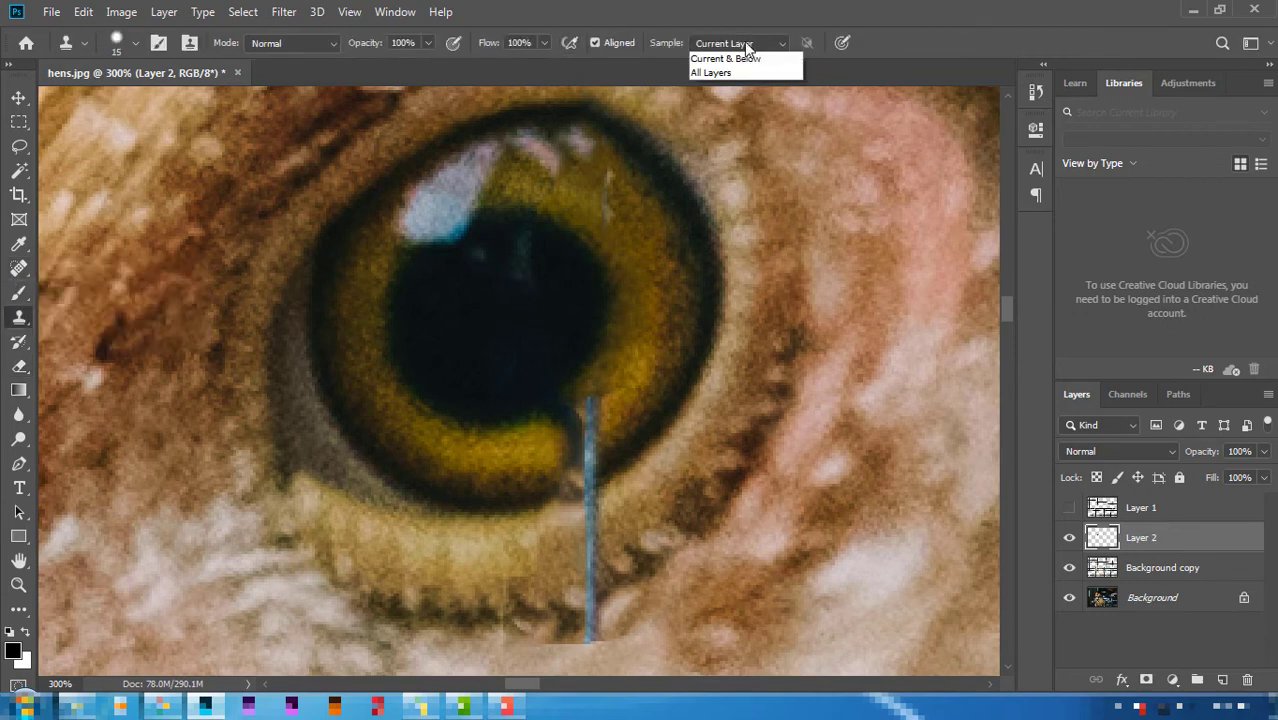
pyautogui.click(725, 83)
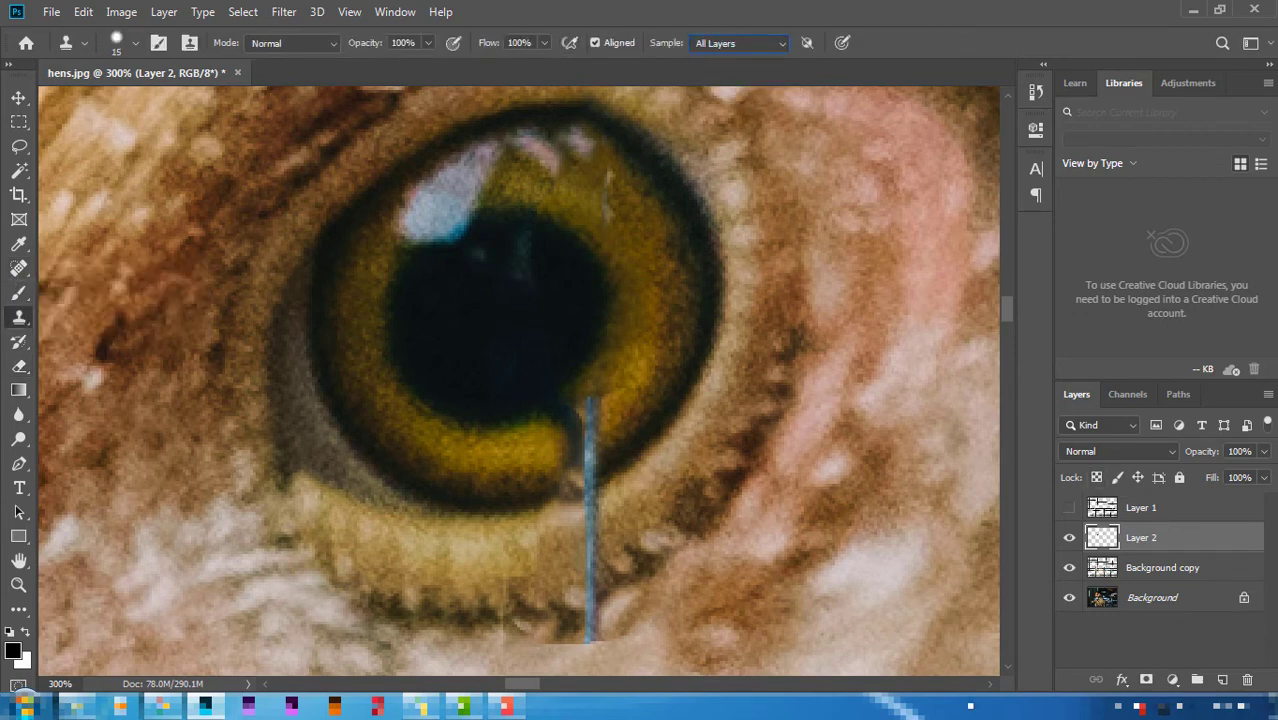
pyautogui.click(1222, 680)
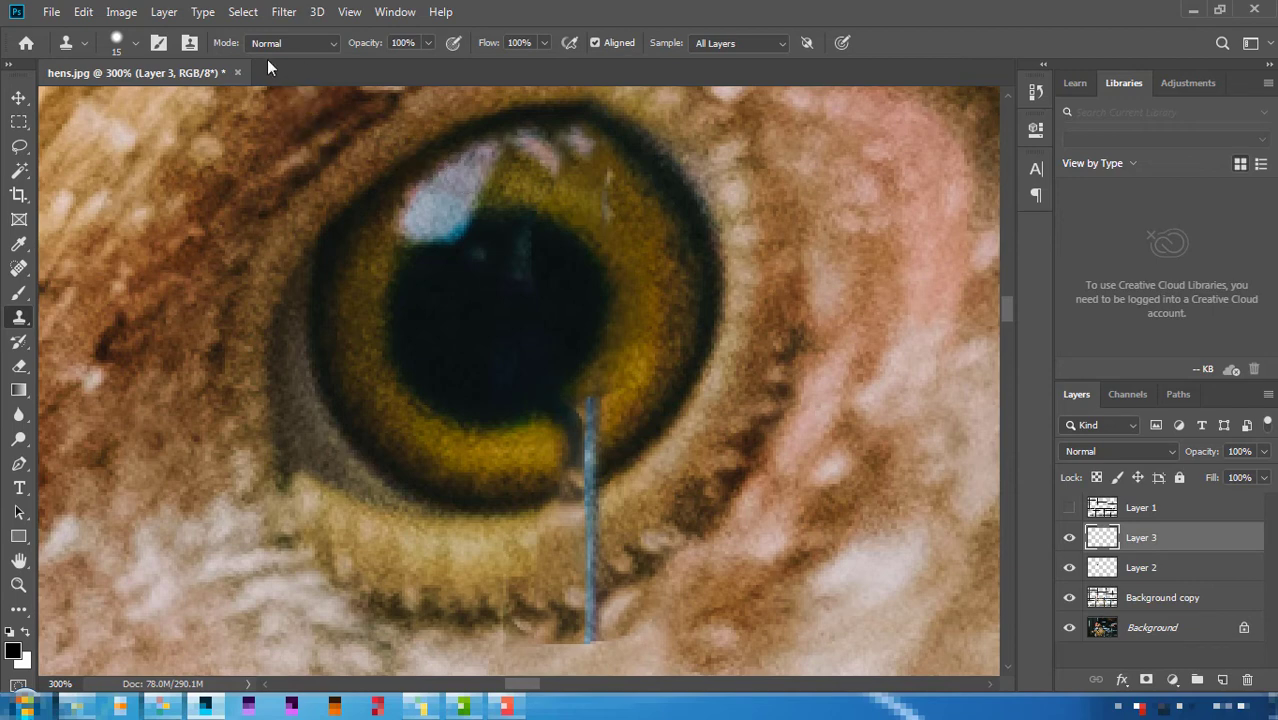
pyautogui.moveTo(379, 46); pyautogui.dragTo(357, 47)
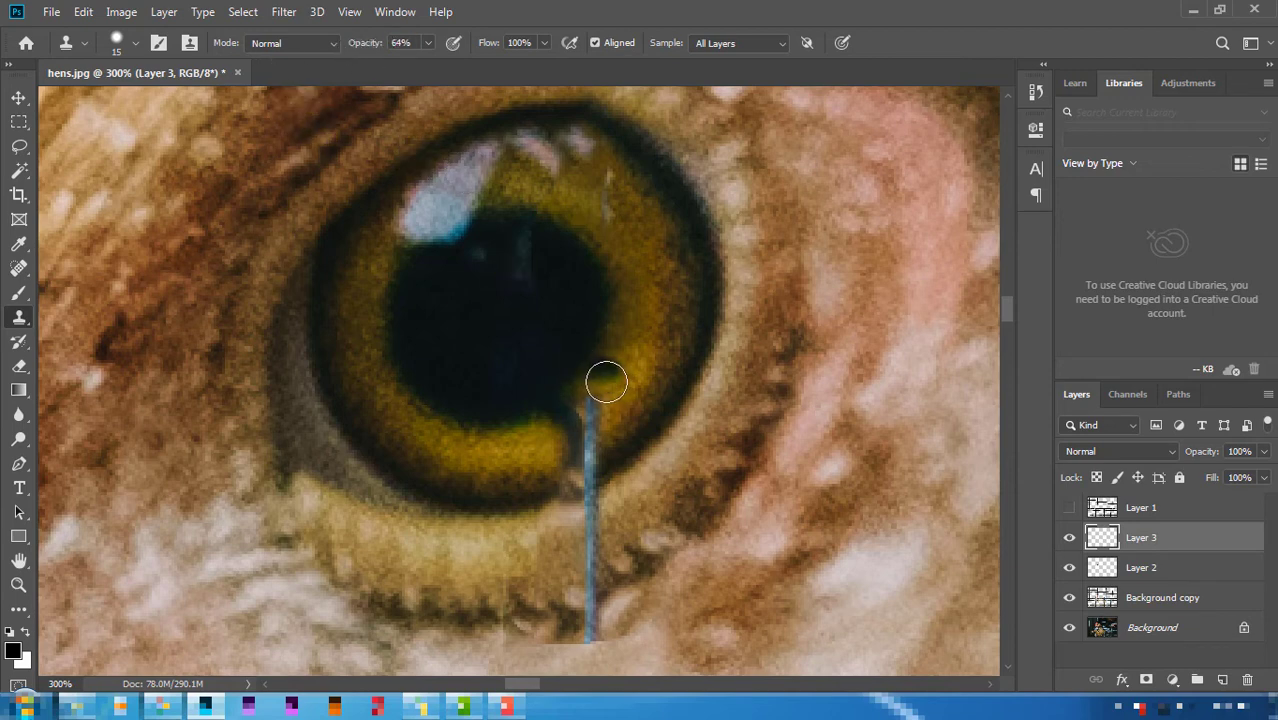
pyautogui.press('[')
pyautogui.press('[')
pyautogui.keyDown('alt'); pyautogui.click(583, 380); pyautogui.keyUp('alt')
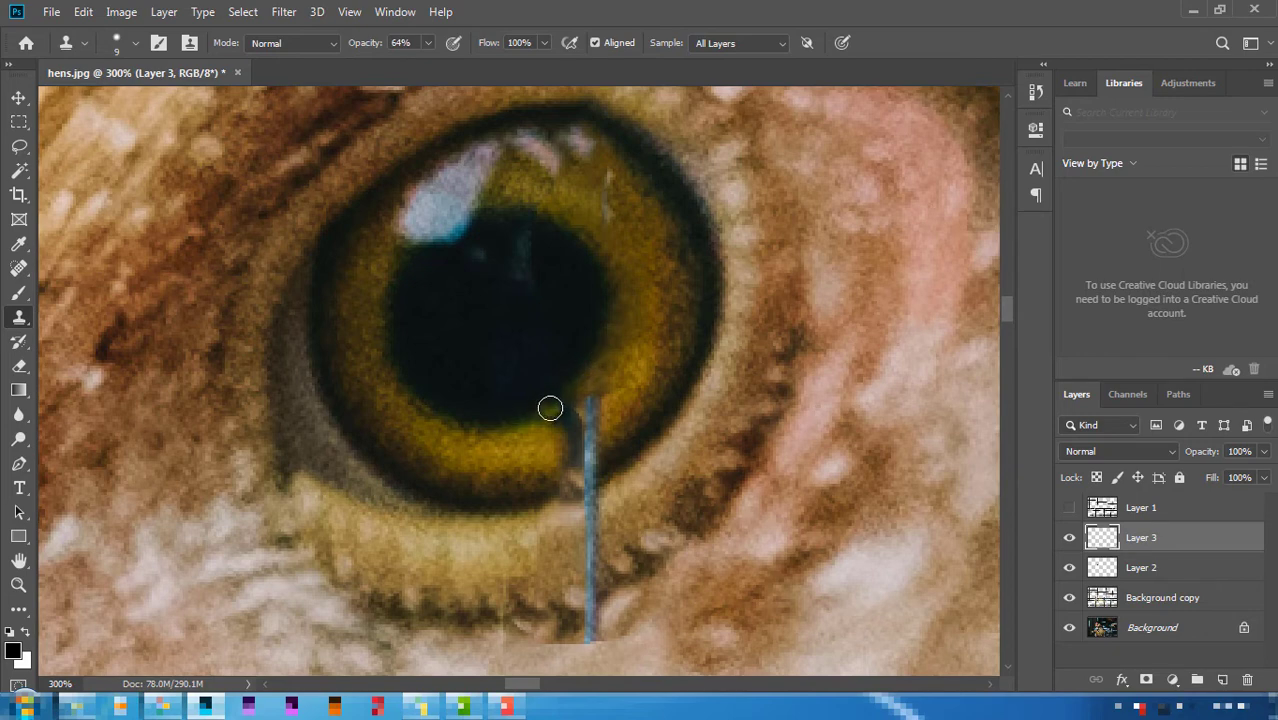
# - Clone iris texture over the wire along the lower iris edge and below it
pyautogui.rightClick(668, 384)
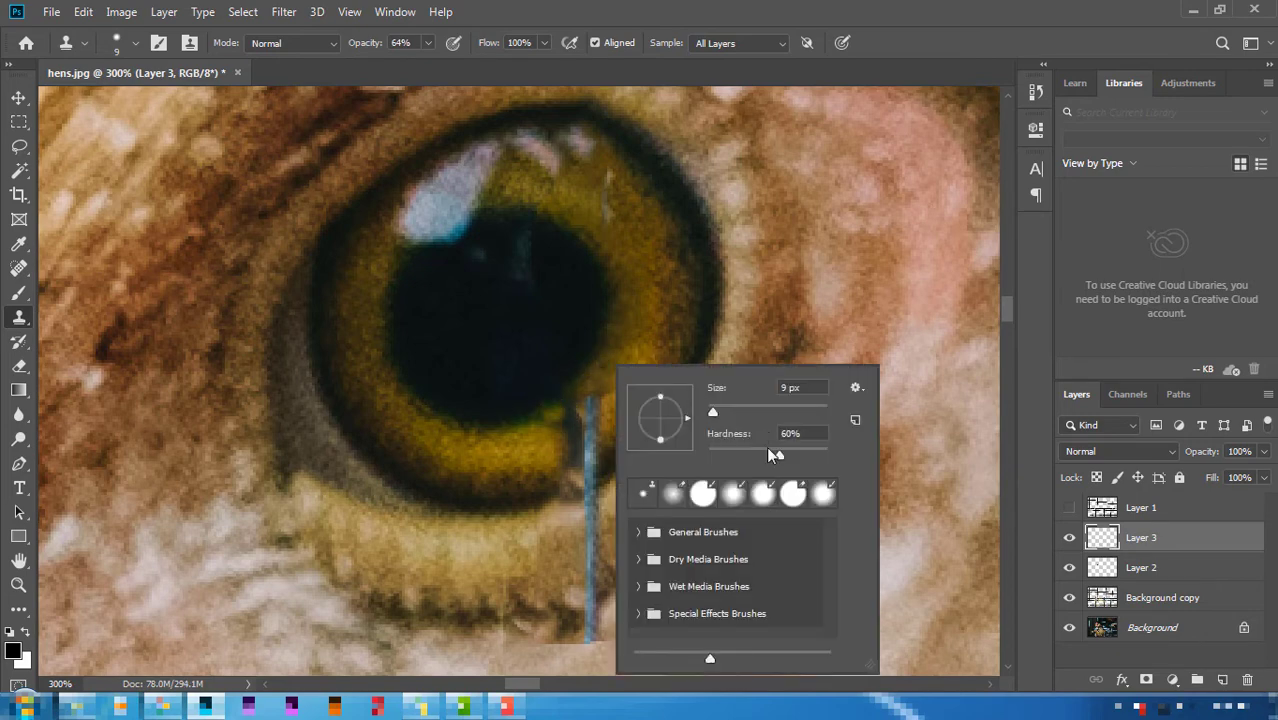
pyautogui.click(560, 420)
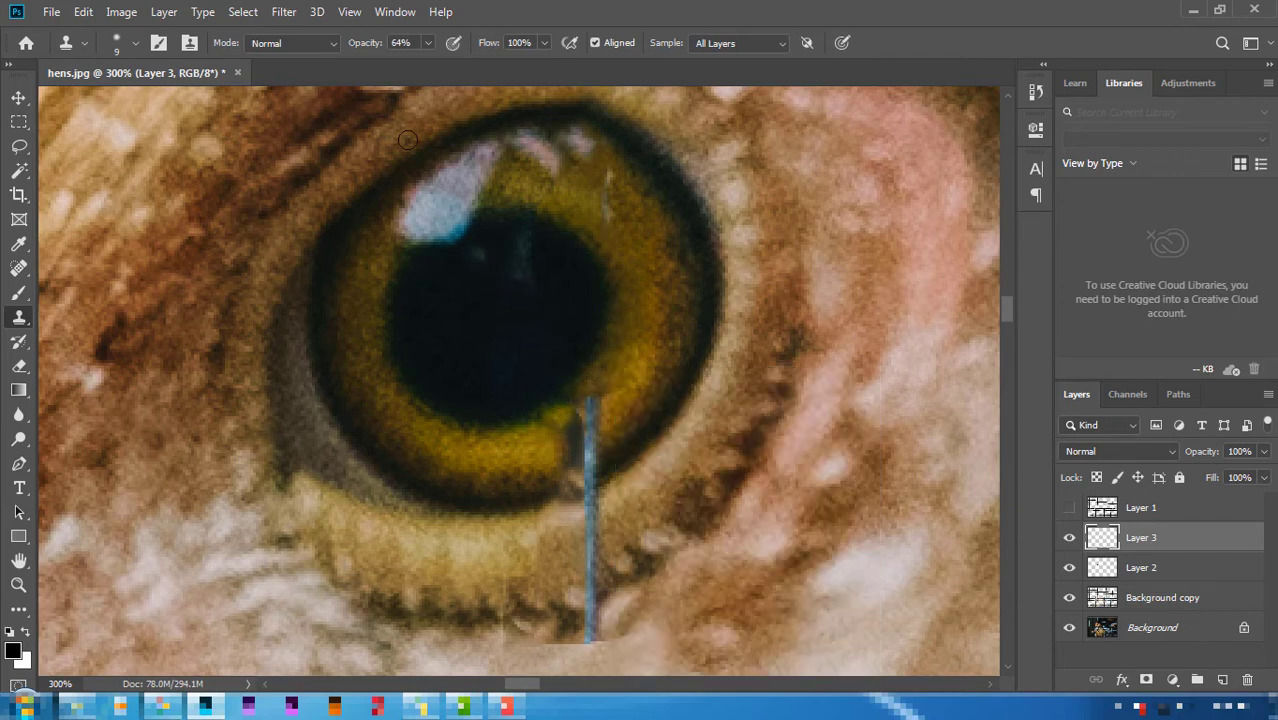
pyautogui.moveTo(360, 40); pyautogui.dragTo(352, 44)
pyautogui.moveTo(570, 431); pyautogui.dragTo(565, 441)
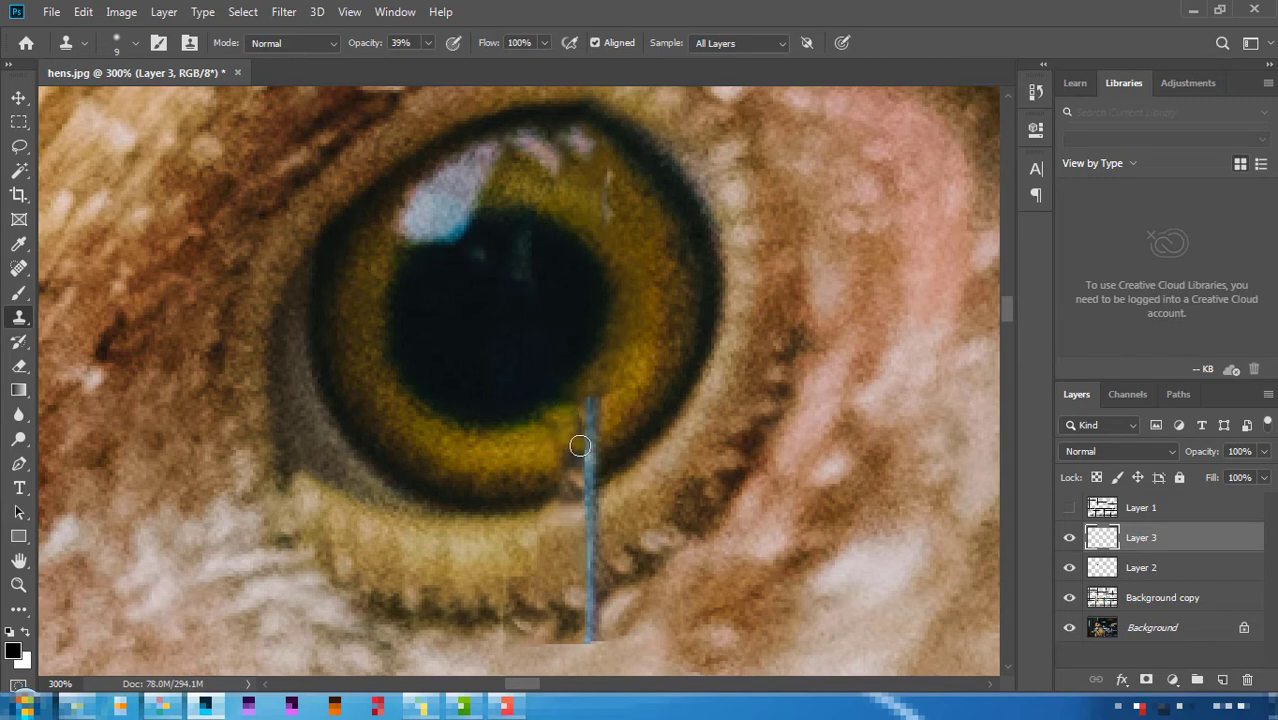
pyautogui.press(']')
pyautogui.press(']')
pyautogui.moveTo(600, 402); pyautogui.dragTo(585, 417)
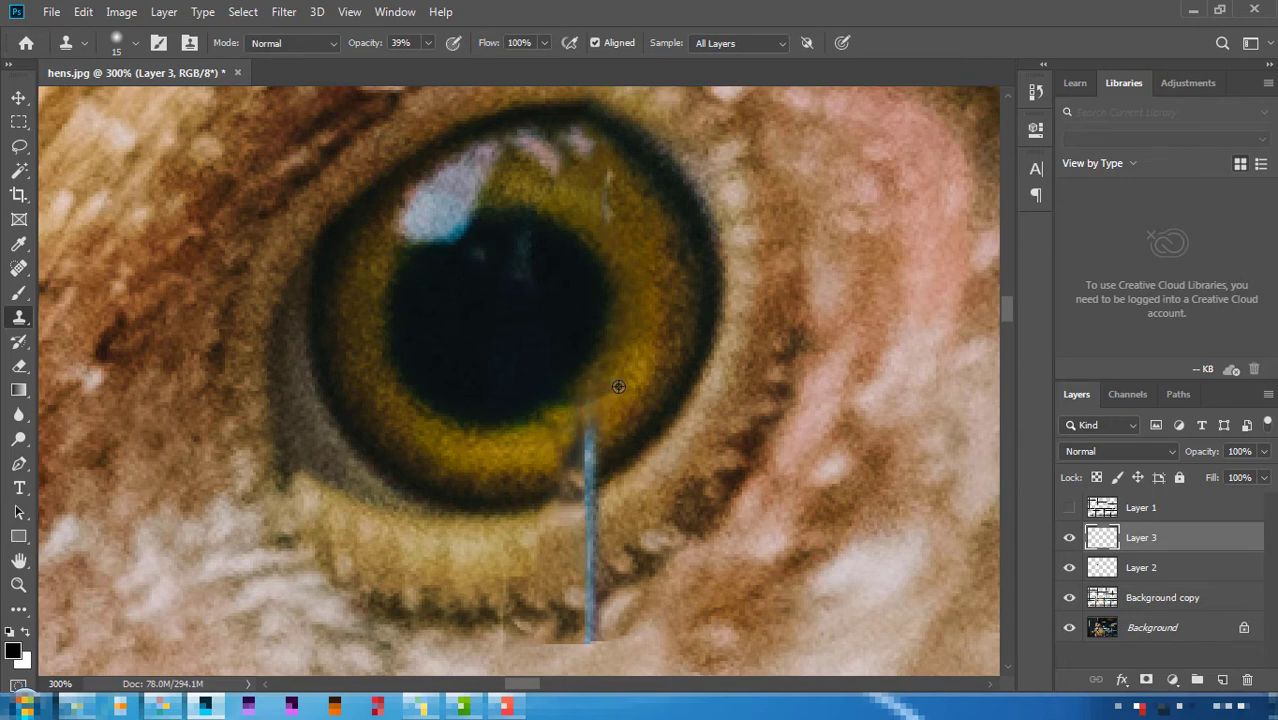
pyautogui.keyDown('alt'); pyautogui.click(521, 500); pyautogui.keyUp('alt')
pyautogui.moveTo(557, 489)
pyautogui.mouseDown()
pyautogui.moveTo(600, 451)
pyautogui.moveTo(587, 465)
pyautogui.mouseUp()
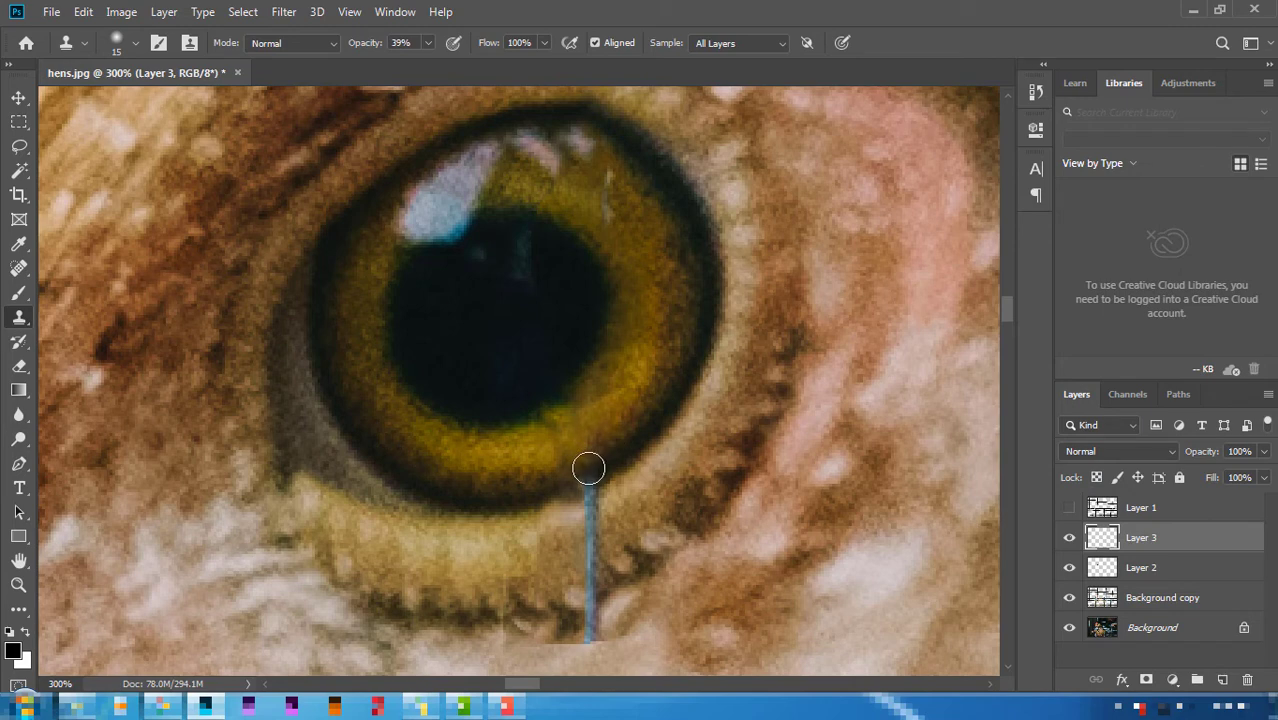
pyautogui.moveTo(587, 465)
pyautogui.mouseDown()
pyautogui.moveTo(578, 476)
pyautogui.moveTo(623, 475)
pyautogui.mouseUp()
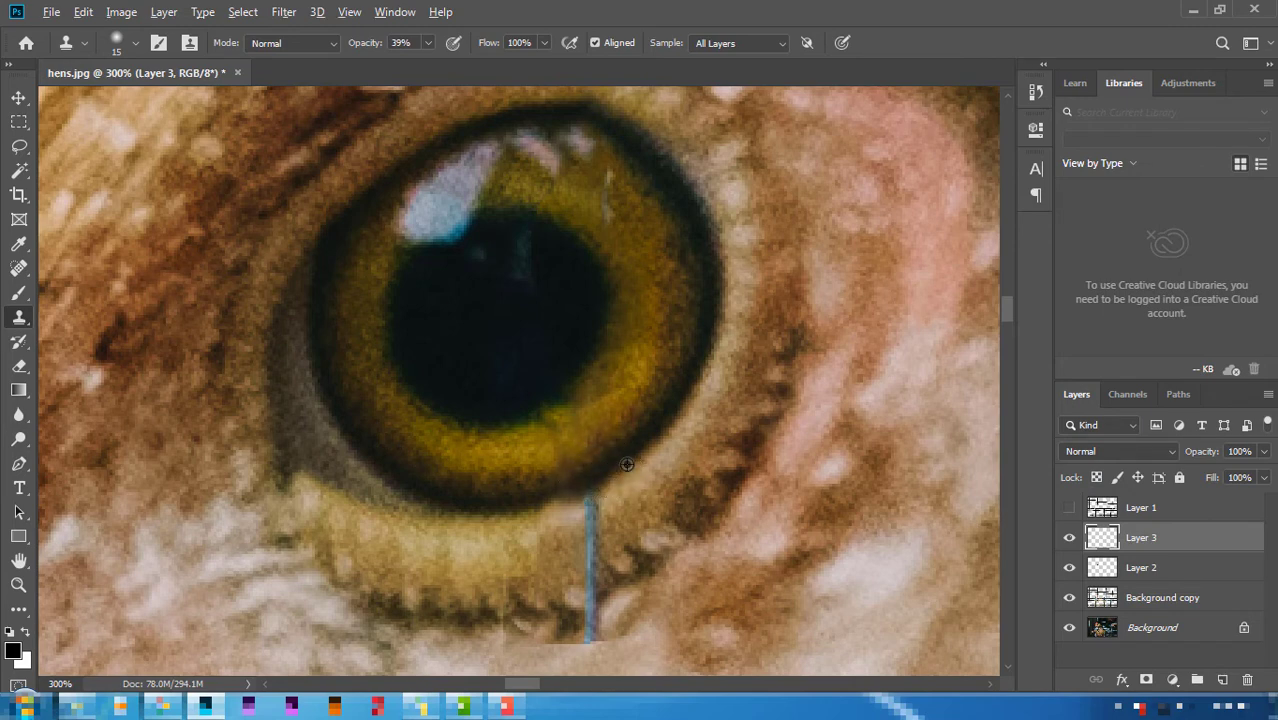
pyautogui.moveTo(593, 484); pyautogui.dragTo(588, 527)
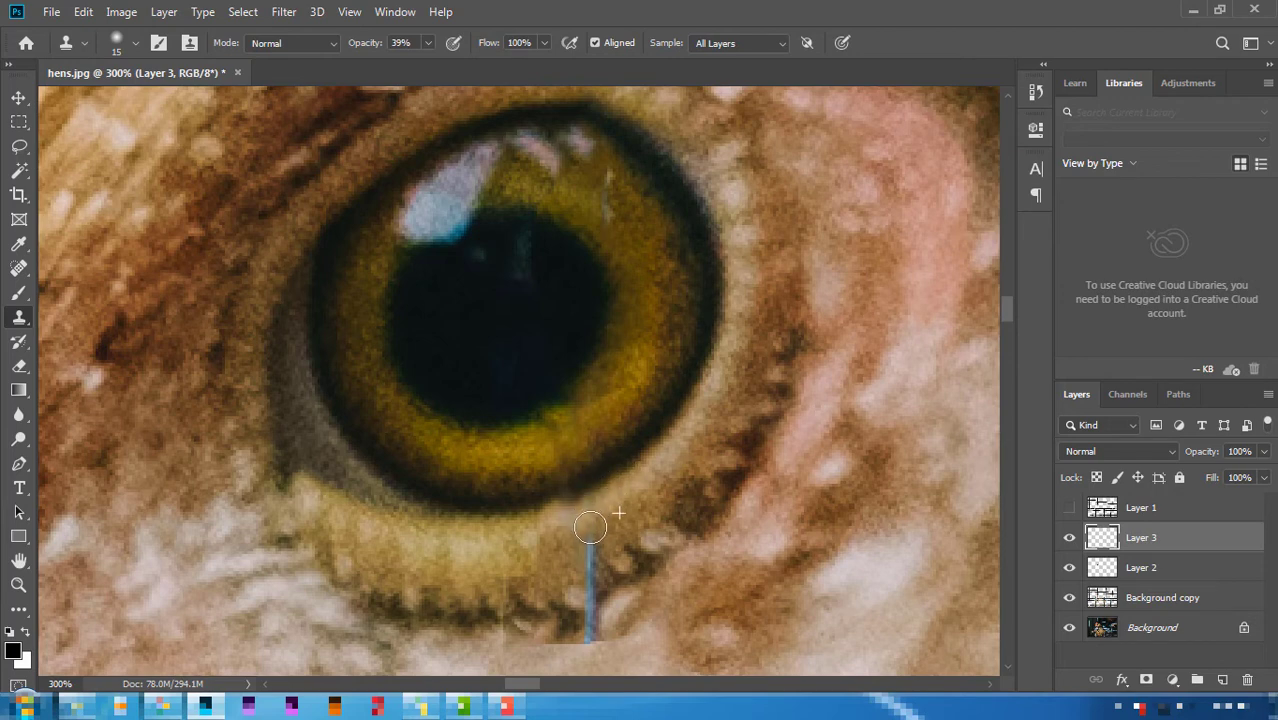
# - Resample beside the iris and clone away the wire's upper part and the eyelid rim
pyautogui.keyDown('alt'); pyautogui.click(522, 475); pyautogui.keyUp('alt')
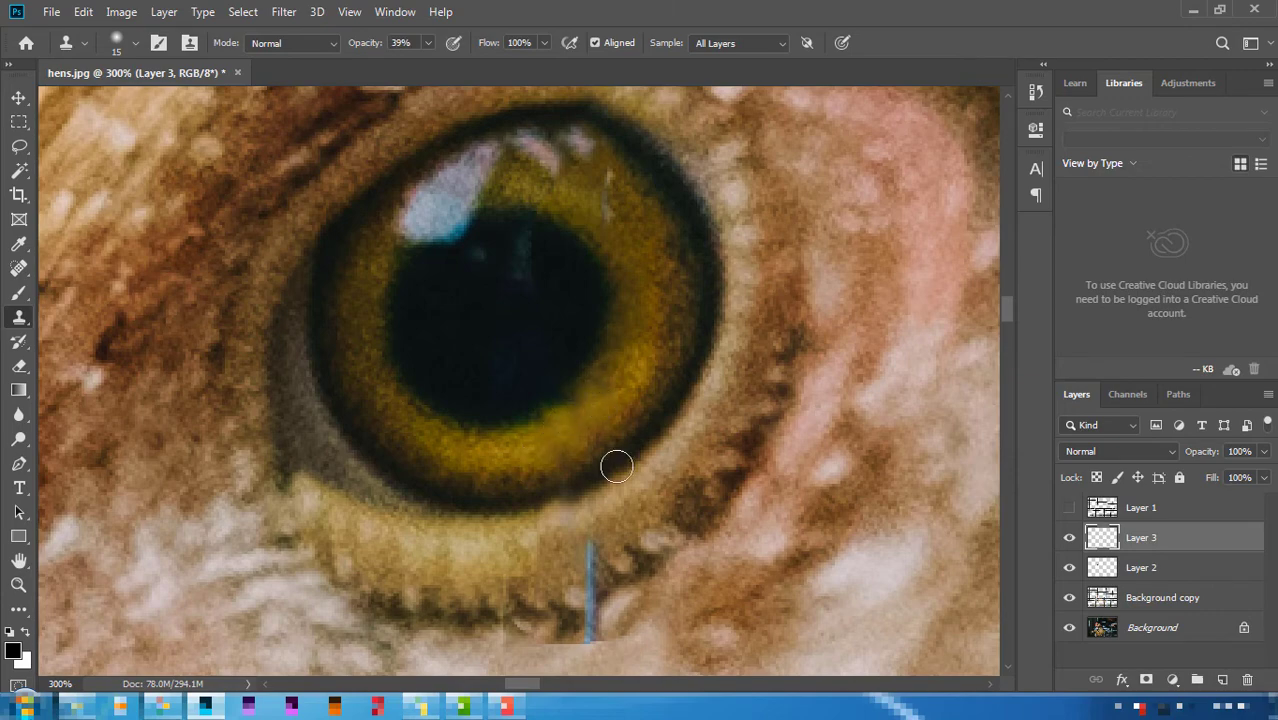
pyautogui.moveTo(613, 459); pyautogui.dragTo(619, 293)
pyautogui.keyDown('alt'); pyautogui.click(561, 419); pyautogui.keyUp('alt')
pyautogui.moveTo(585, 408); pyautogui.dragTo(596, 374)
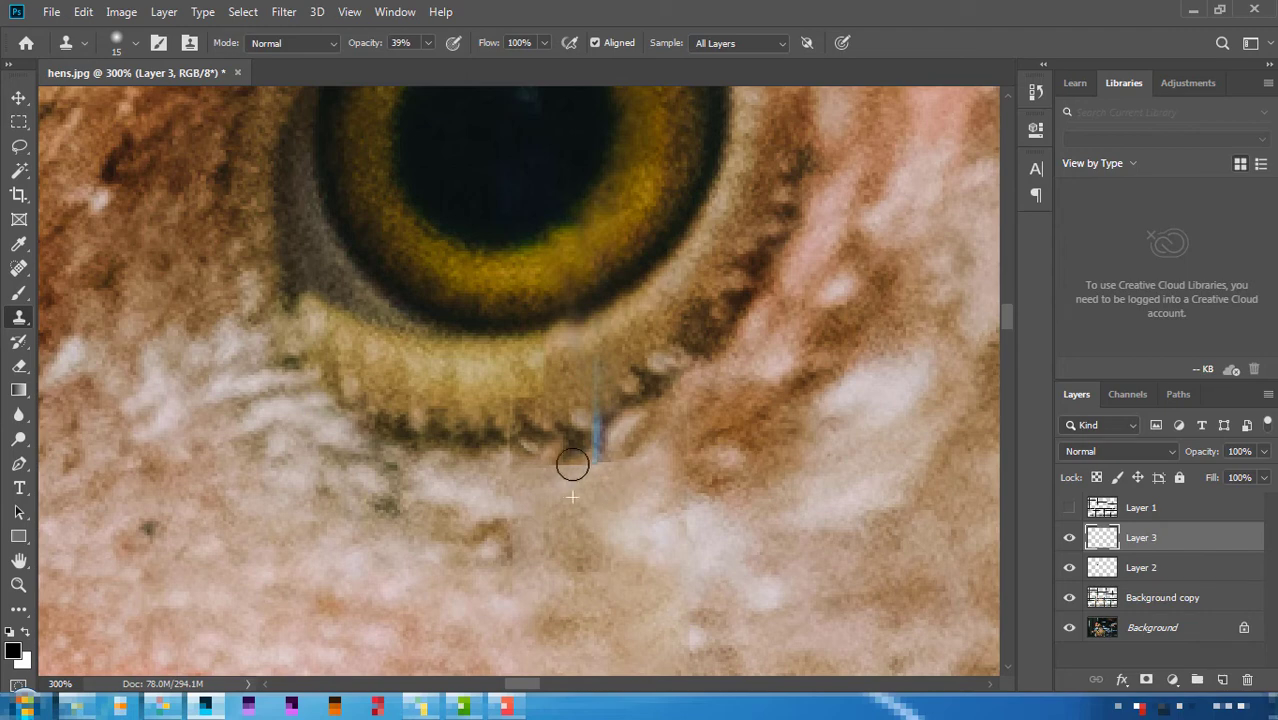
pyautogui.moveTo(624, 450)
pyautogui.mouseDown()
pyautogui.moveTo(575, 458)
pyautogui.moveTo(599, 408)
pyautogui.mouseUp()
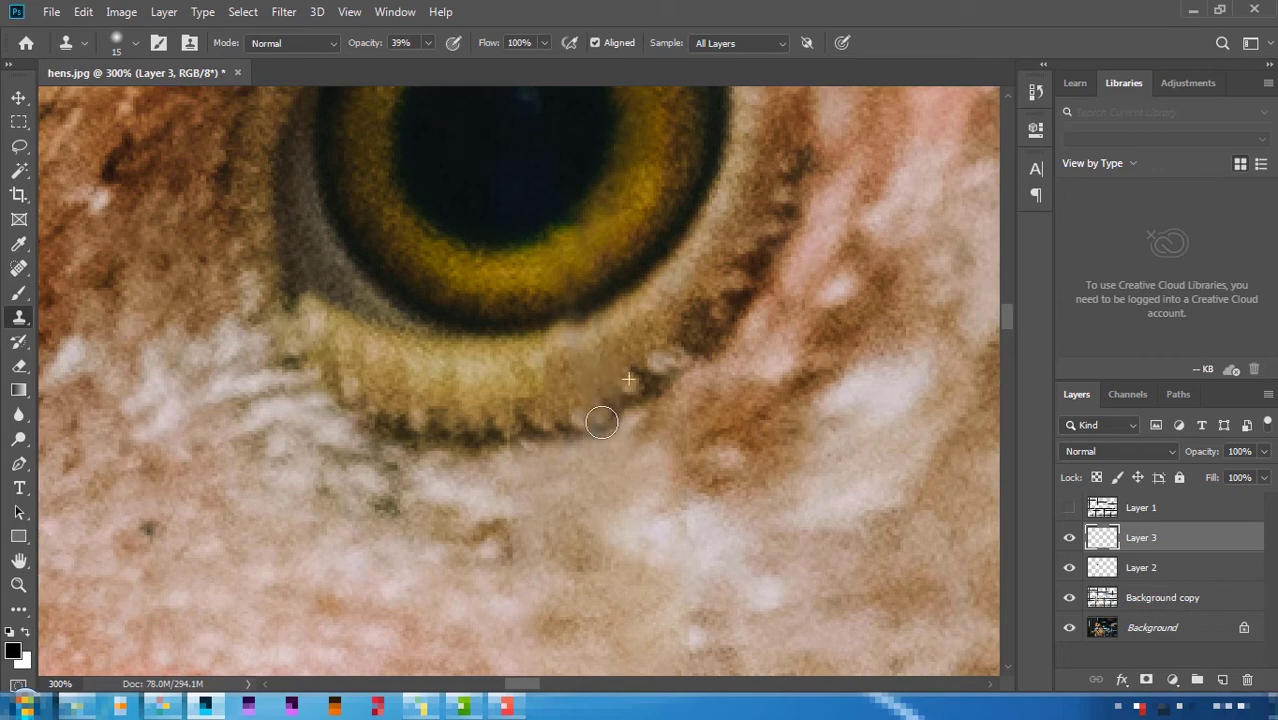
pyautogui.moveTo(599, 408); pyautogui.dragTo(599, 415)
pyautogui.hotkey('ctrl', '1')
# - Select Layer 3 through Background copy and group them with Ctrl+G
pyautogui.hotkey('ctrl', '-')
pyautogui.hotkey('ctrl', '-')
pyautogui.hotkey('ctrl', '-')
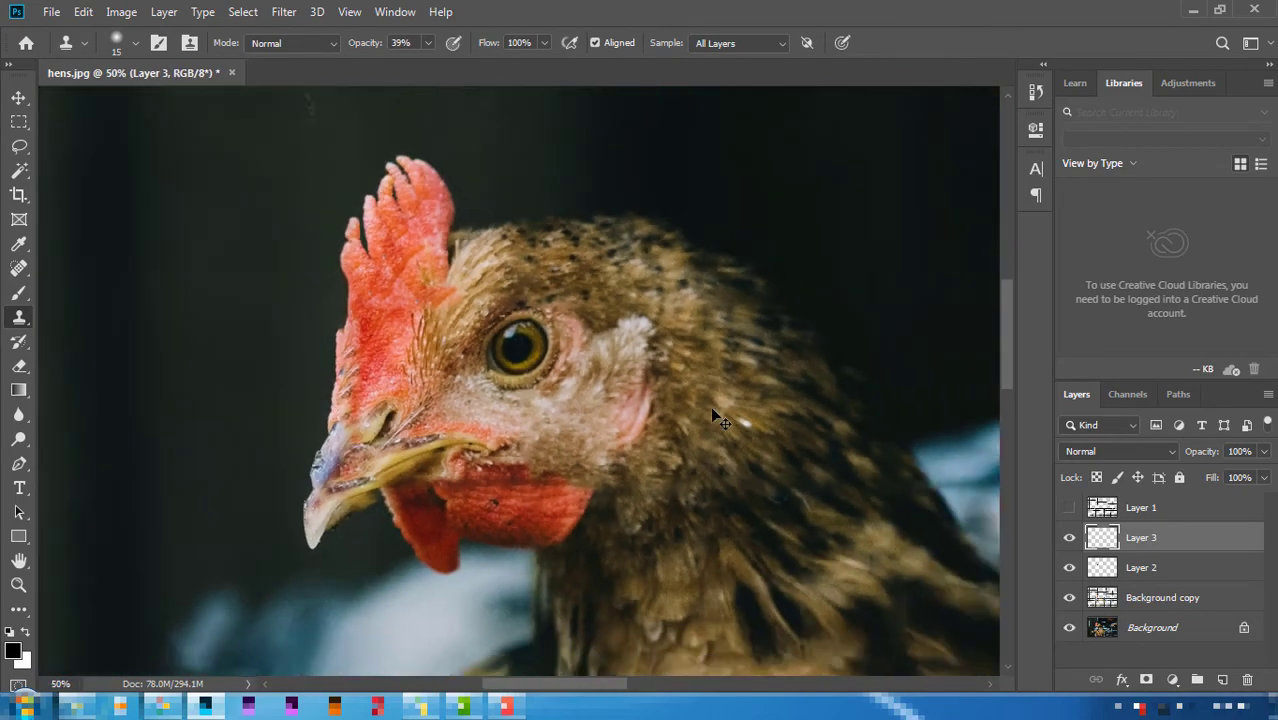
pyautogui.hotkey('ctrl', '-')
pyautogui.hotkey('ctrl', '-')
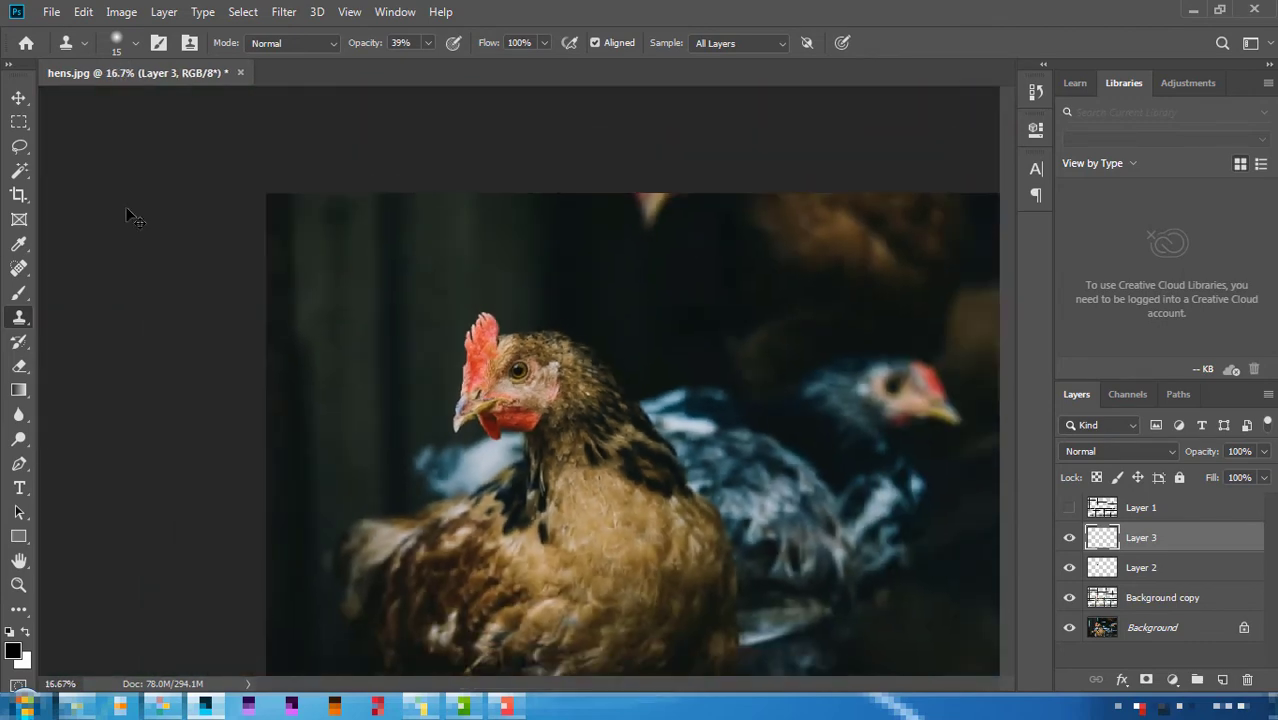
pyautogui.hotkey('ctrl', '-')
pyautogui.click(18, 98)
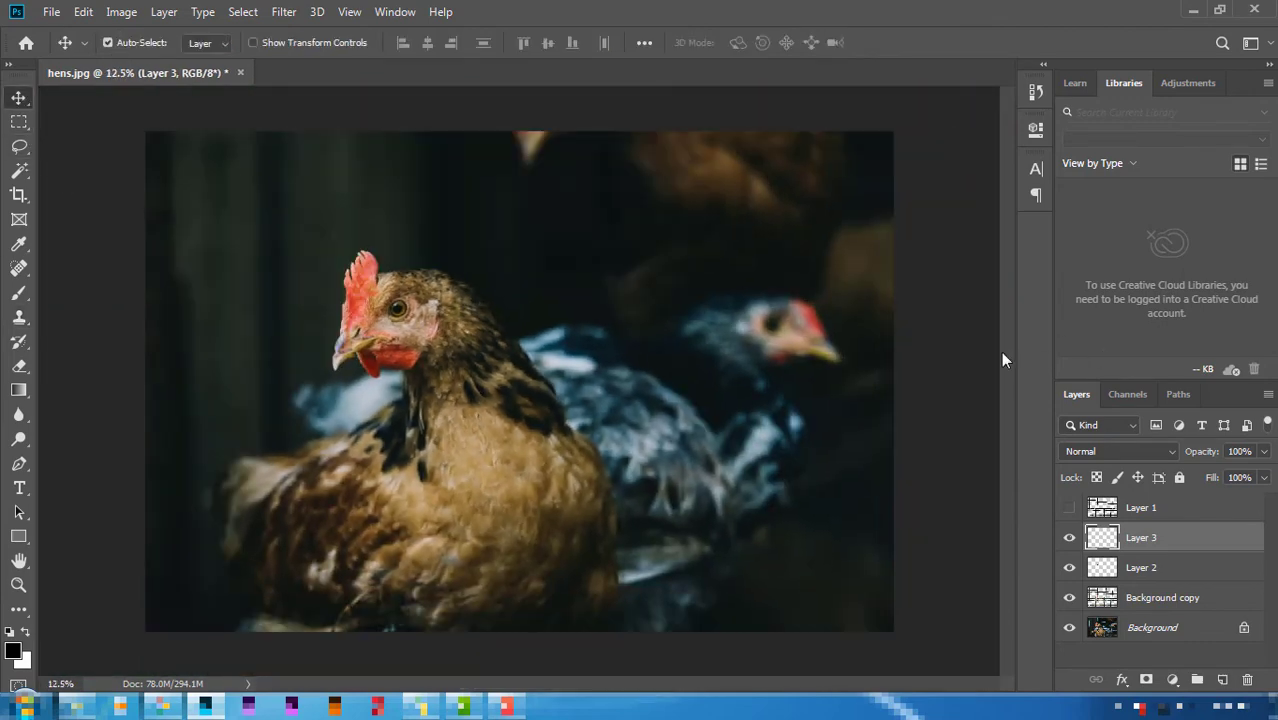
pyautogui.click(955, 357)
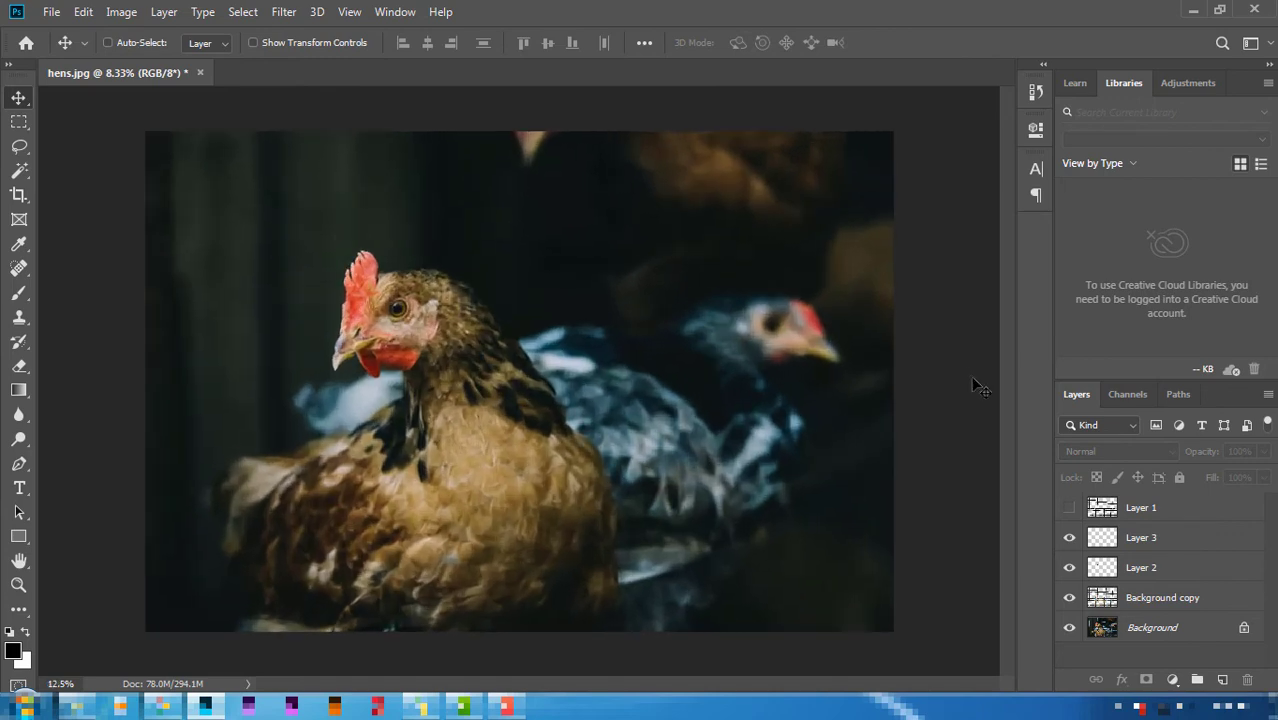
pyautogui.click(1164, 554)
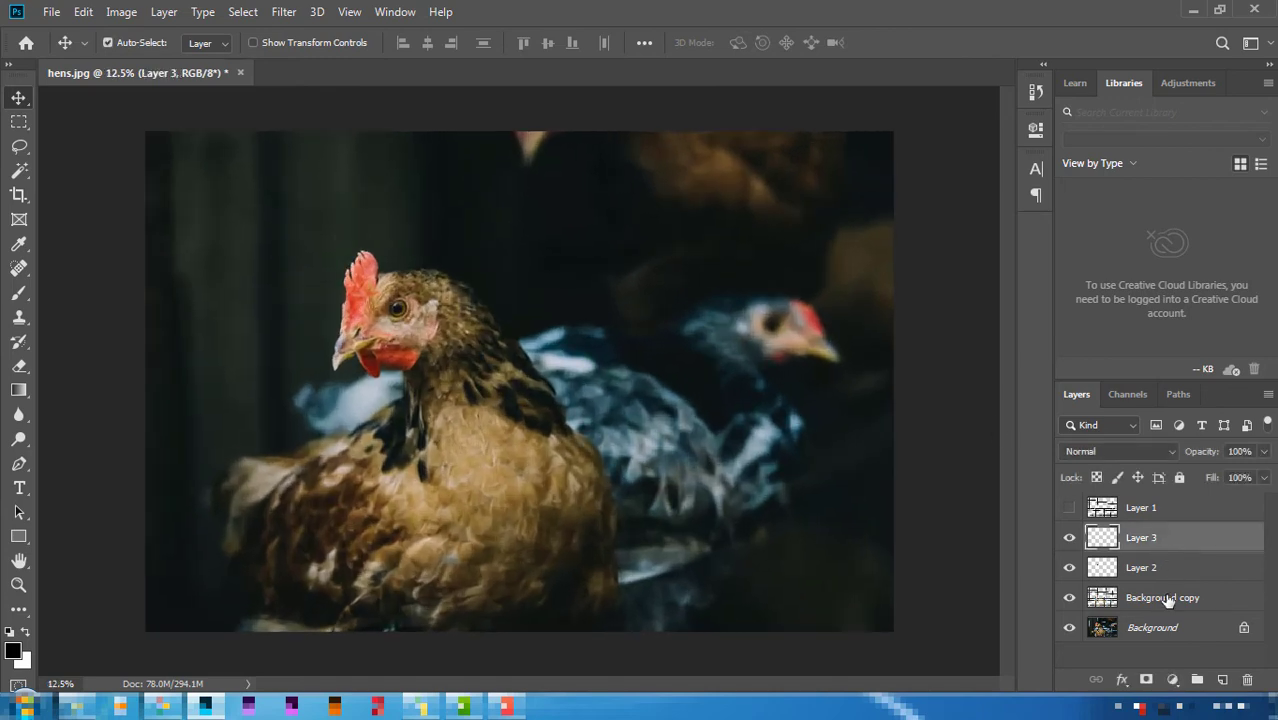
pyautogui.keyDown('shift'); pyautogui.click(1166, 598); pyautogui.keyUp('shift')
pyautogui.hotkey('ctrl', 'g')
# - Rename Group 1 to 'pached'
pyautogui.click(1148, 606)
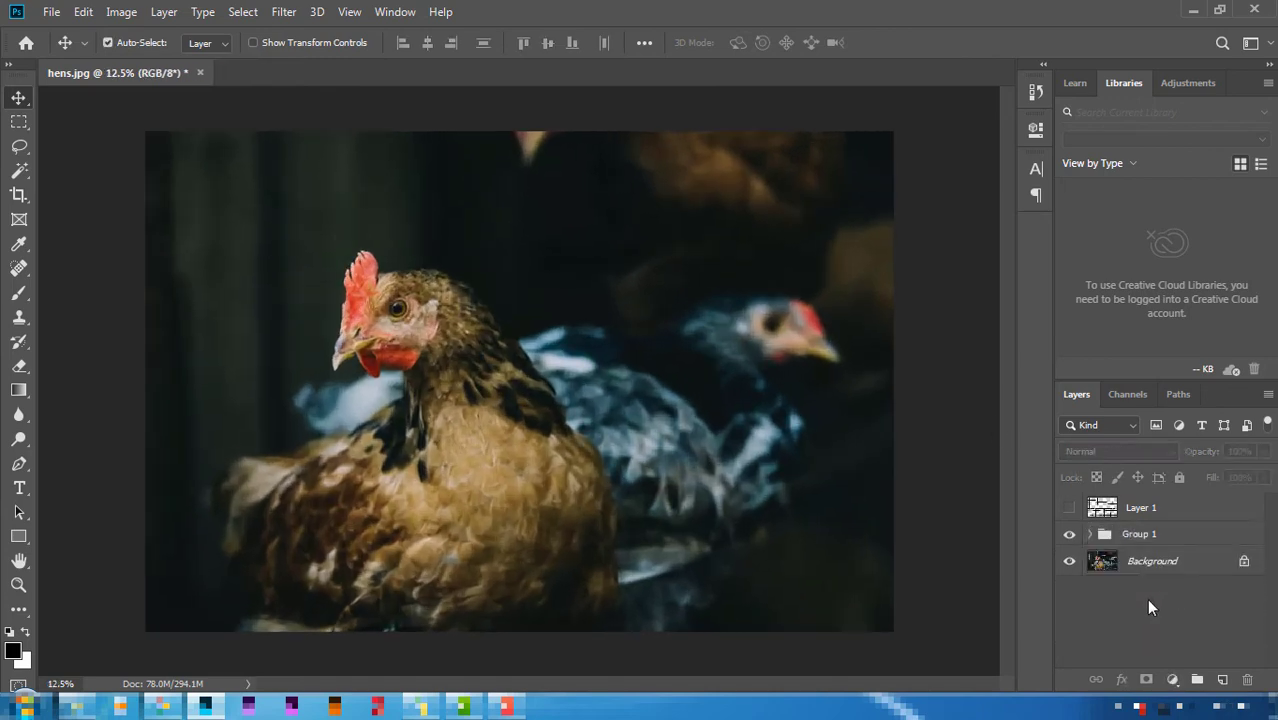
pyautogui.click(1140, 537)
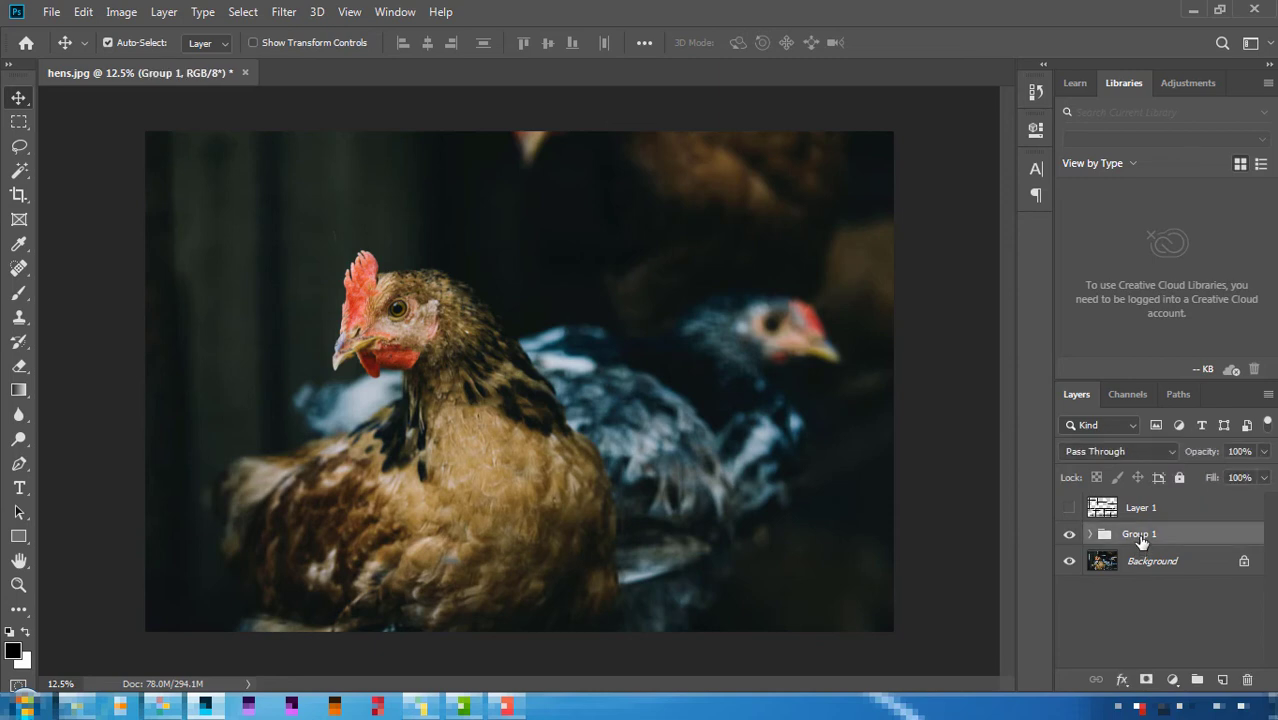
pyautogui.doubleClick(1140, 535)
pyautogui.write('bac')
pyautogui.write('d')
pyautogui.press('Return')
pyautogui.click(1111, 604)
pyautogui.click(1069, 537)
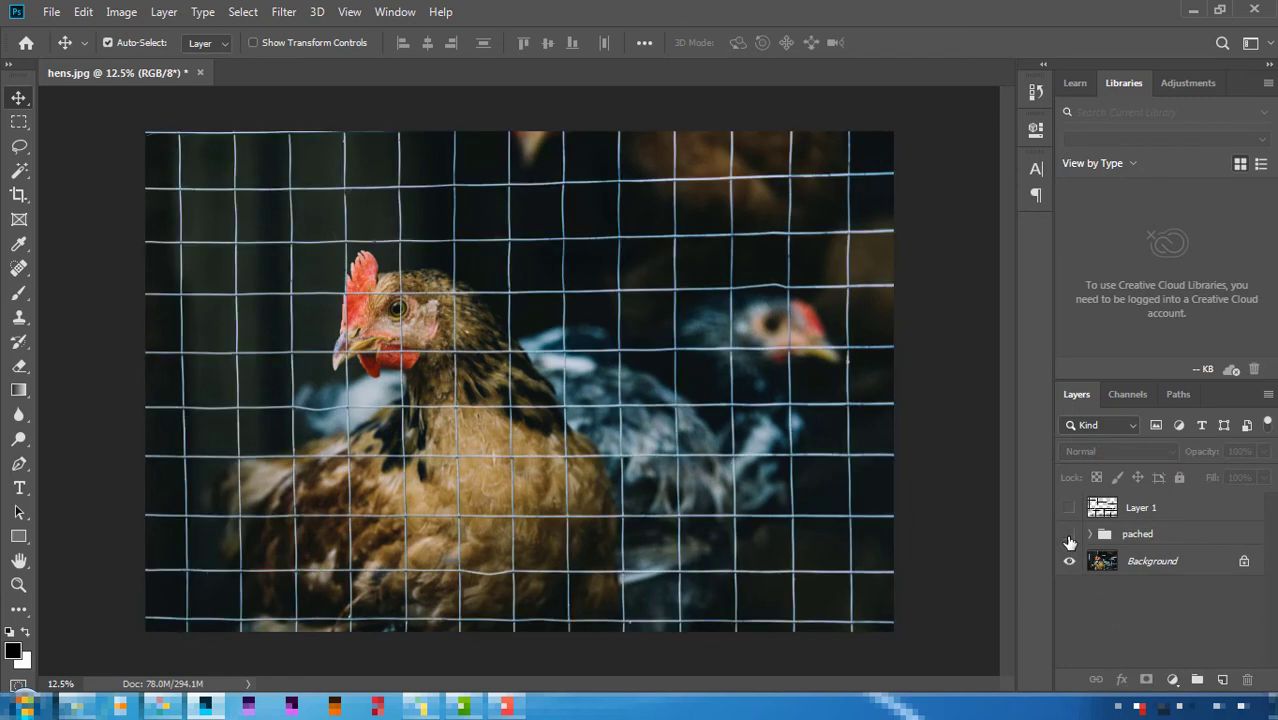
pyautogui.click(1069, 537)
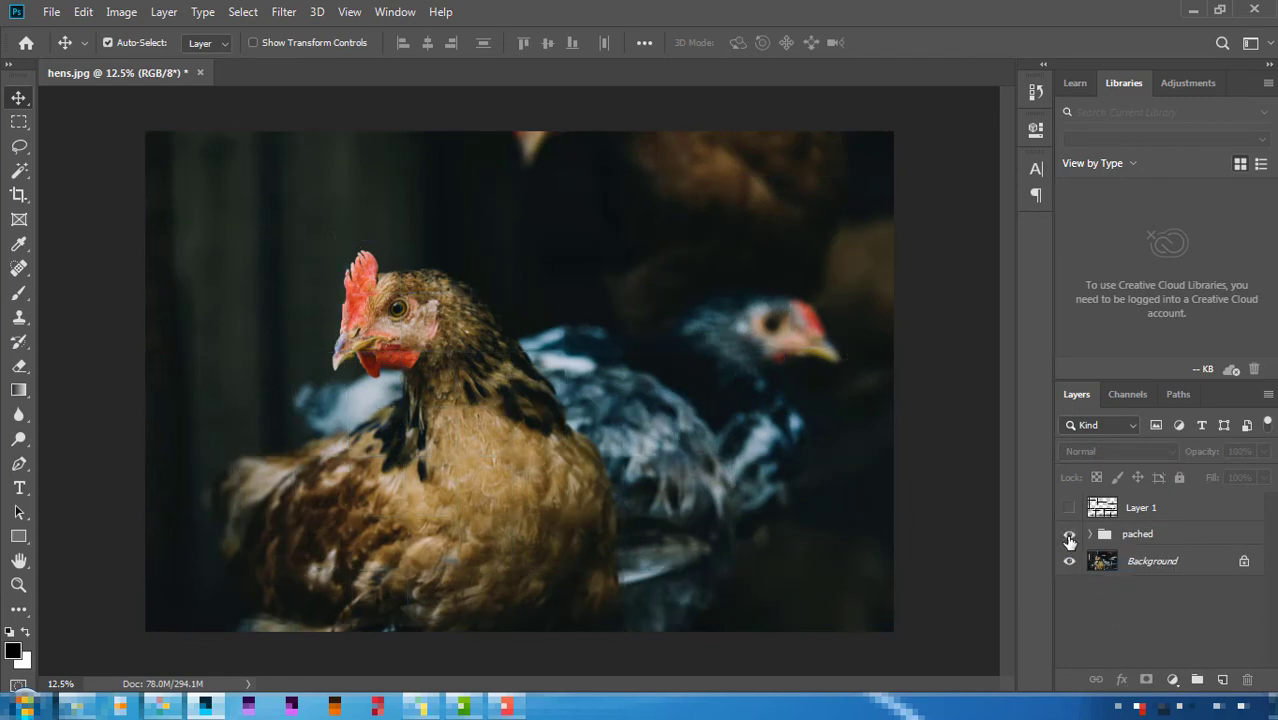
pyautogui.click(1069, 537)
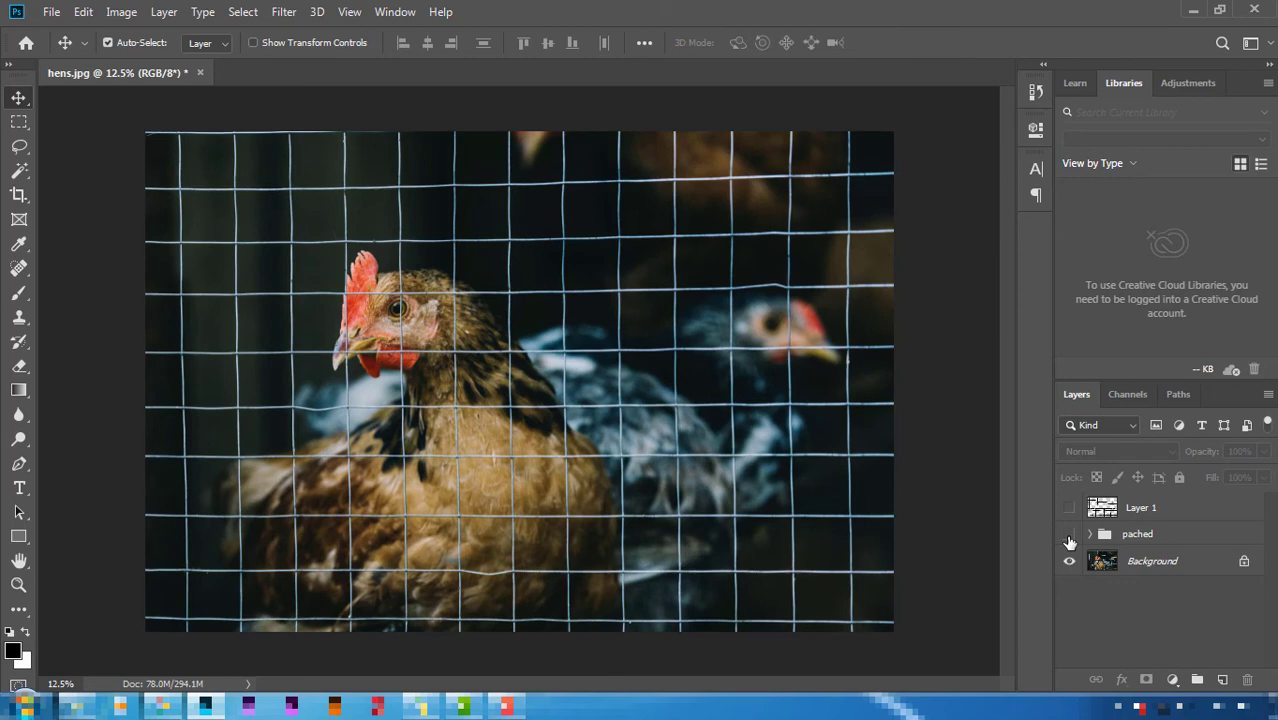
pyautogui.click(1069, 537)
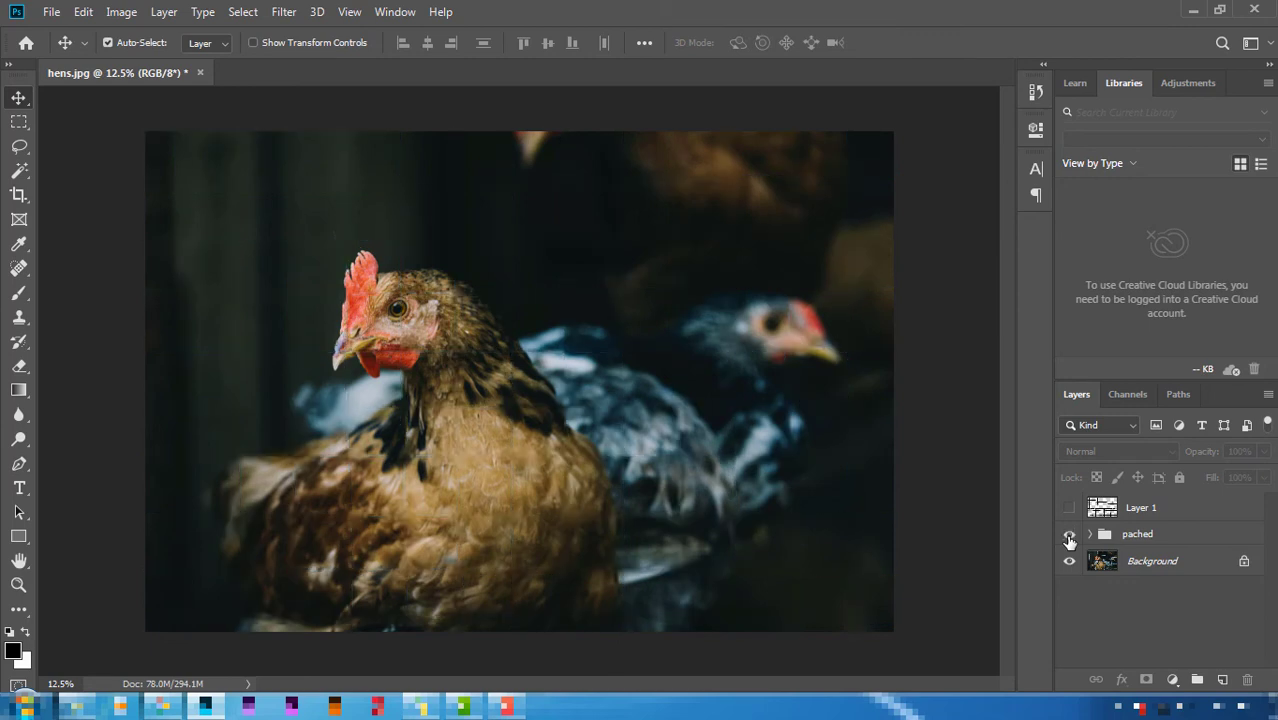
pyautogui.click(1069, 537)
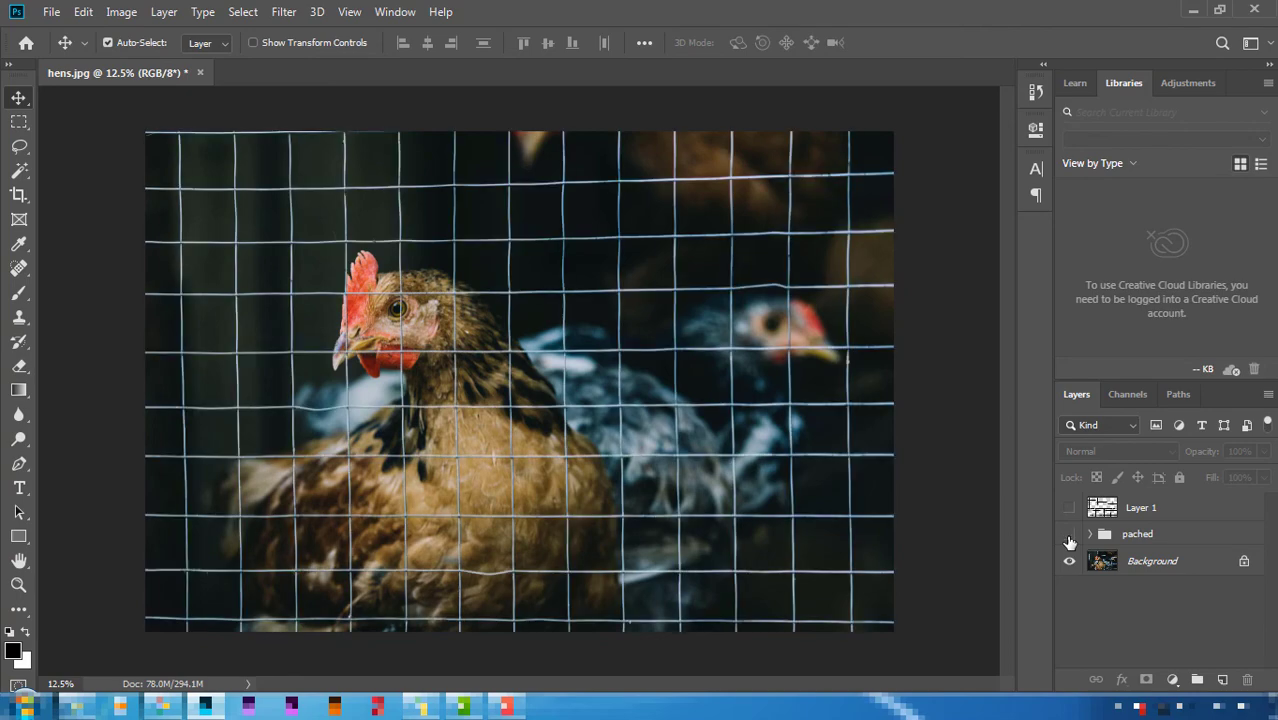
pyautogui.click(1069, 537)
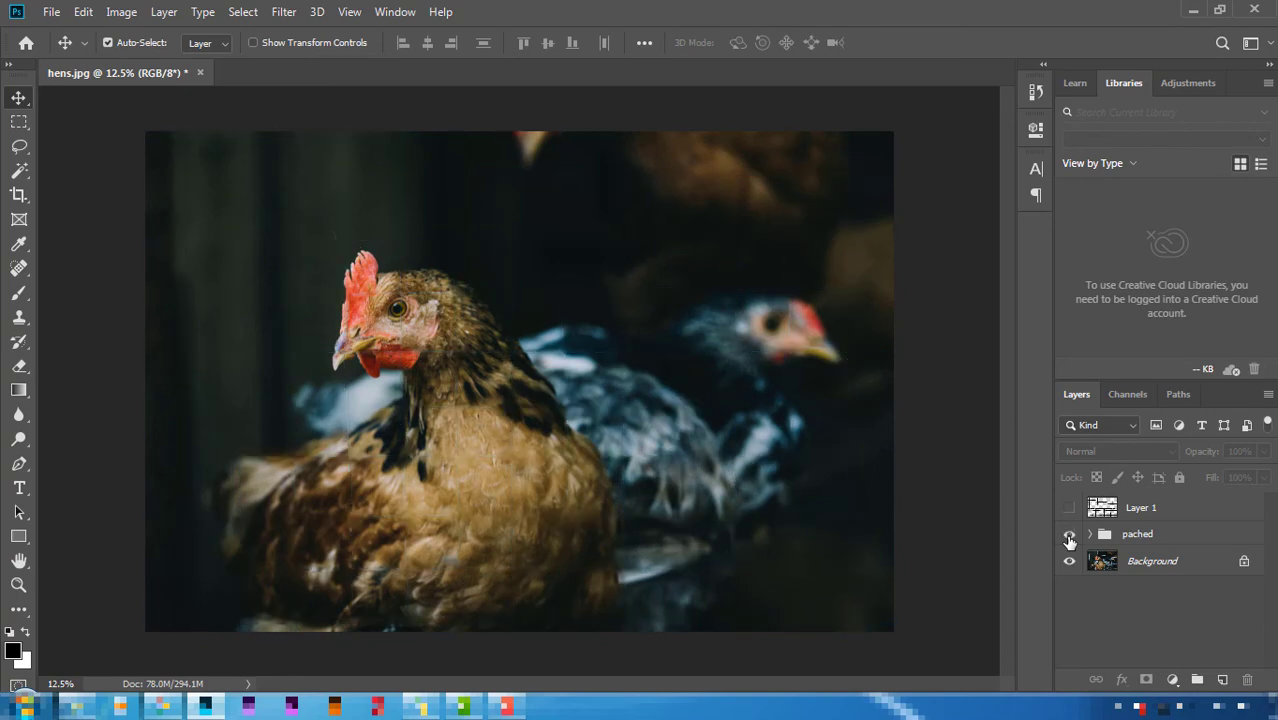
pyautogui.click(1069, 537)
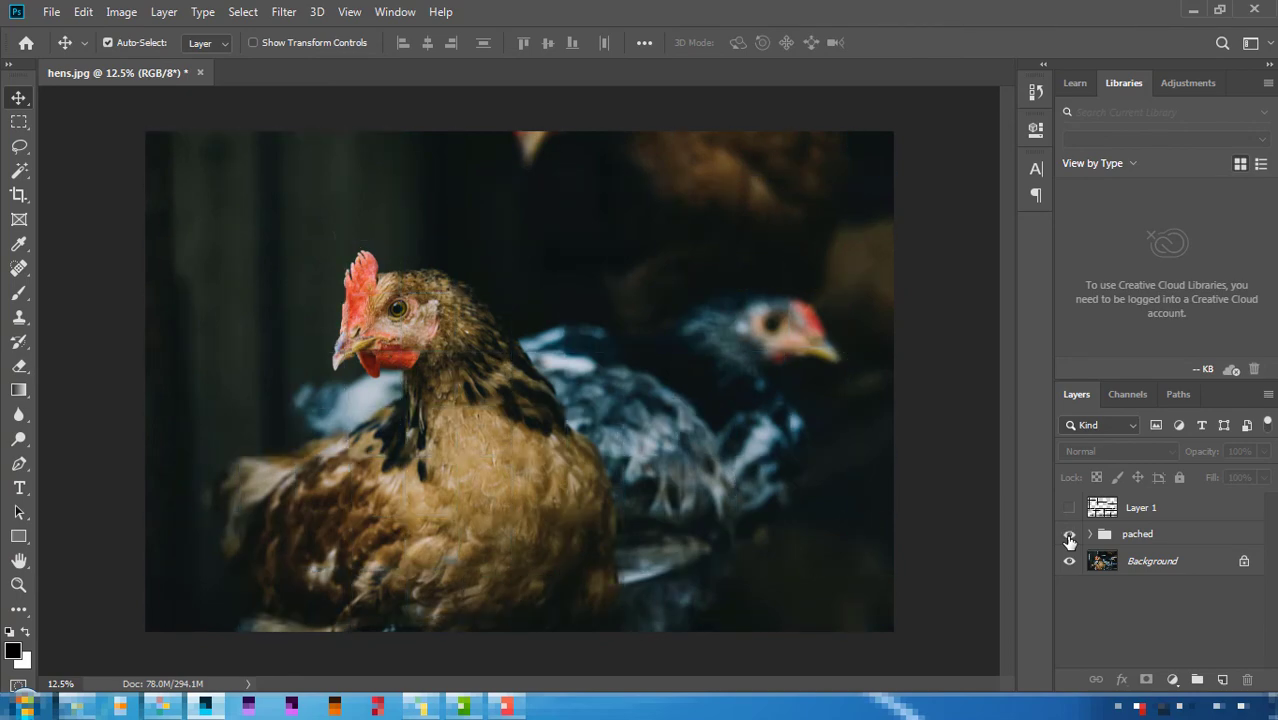